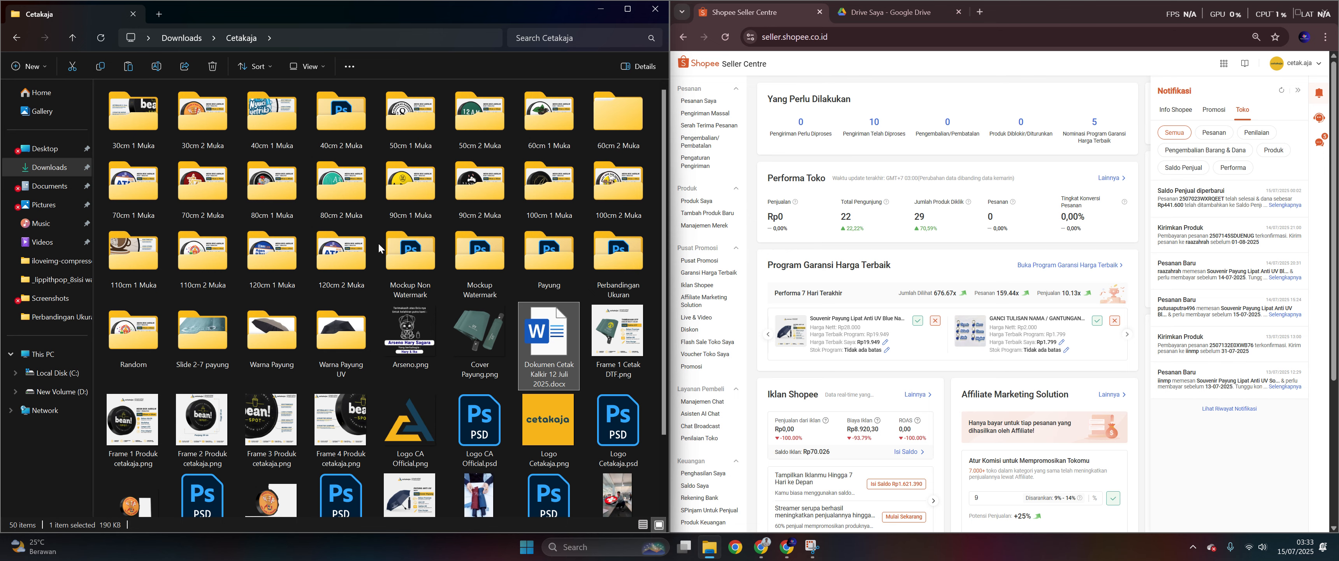
# - Look through the Cetakaja folder and check its upload progress in Google Drive, then return to the folder
pyautogui.scroll(-2, 474, 396)
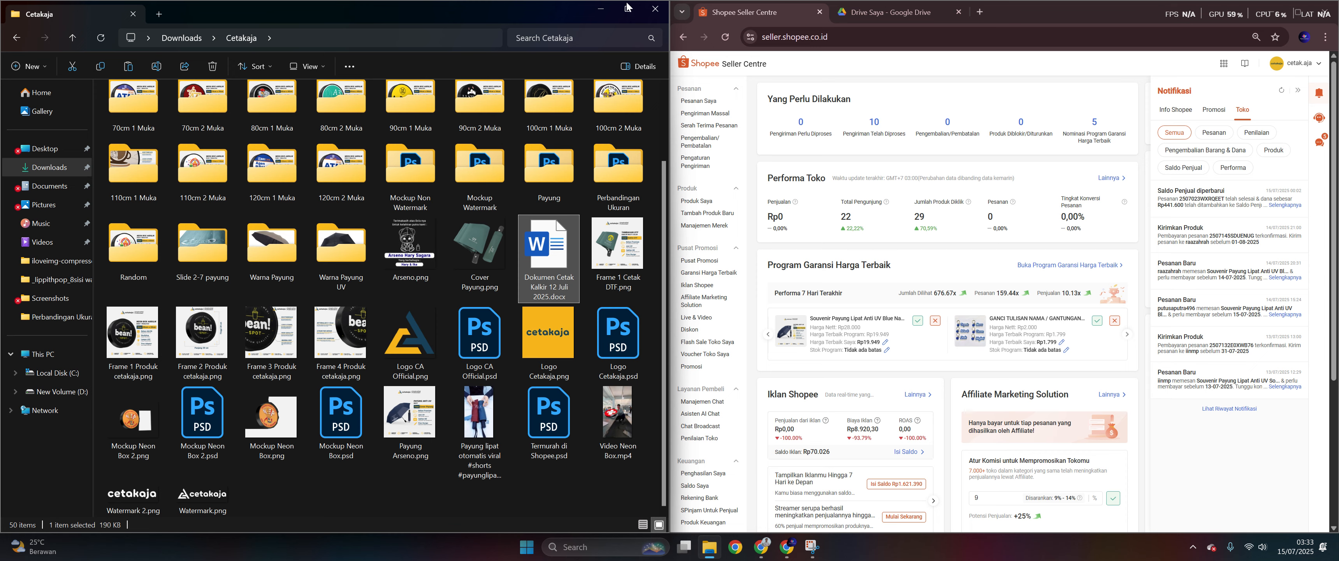
pyautogui.moveTo(553, 13); pyautogui.dragTo(547, 38)
pyautogui.click(589, 41)
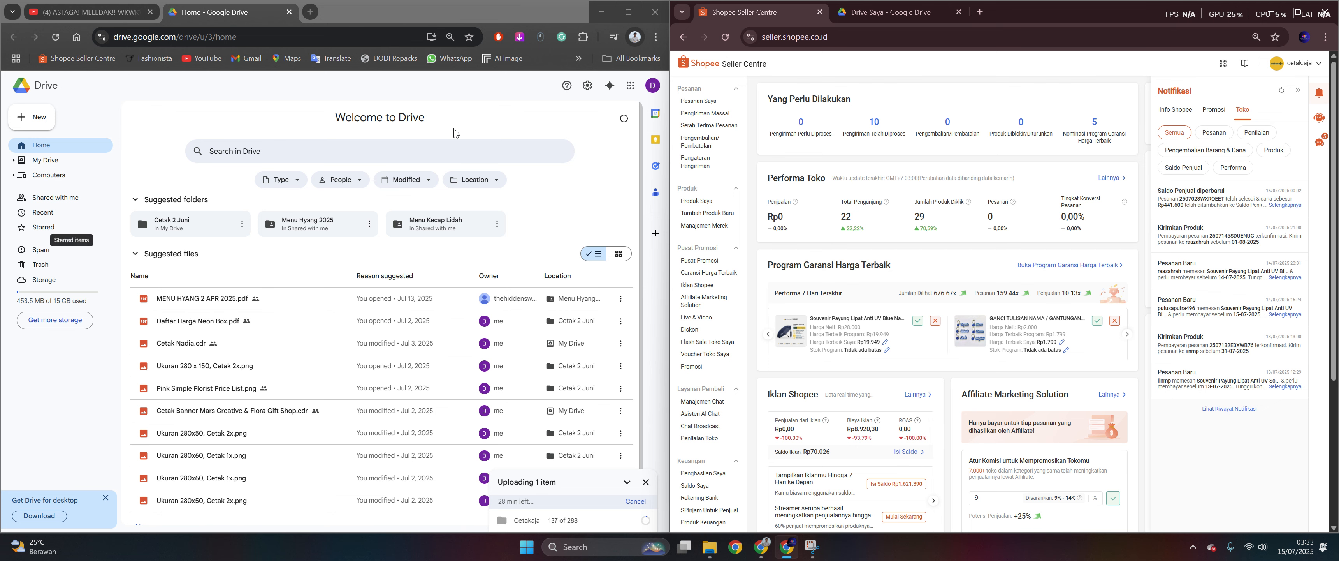
pyautogui.scroll(-1, 312, 390)
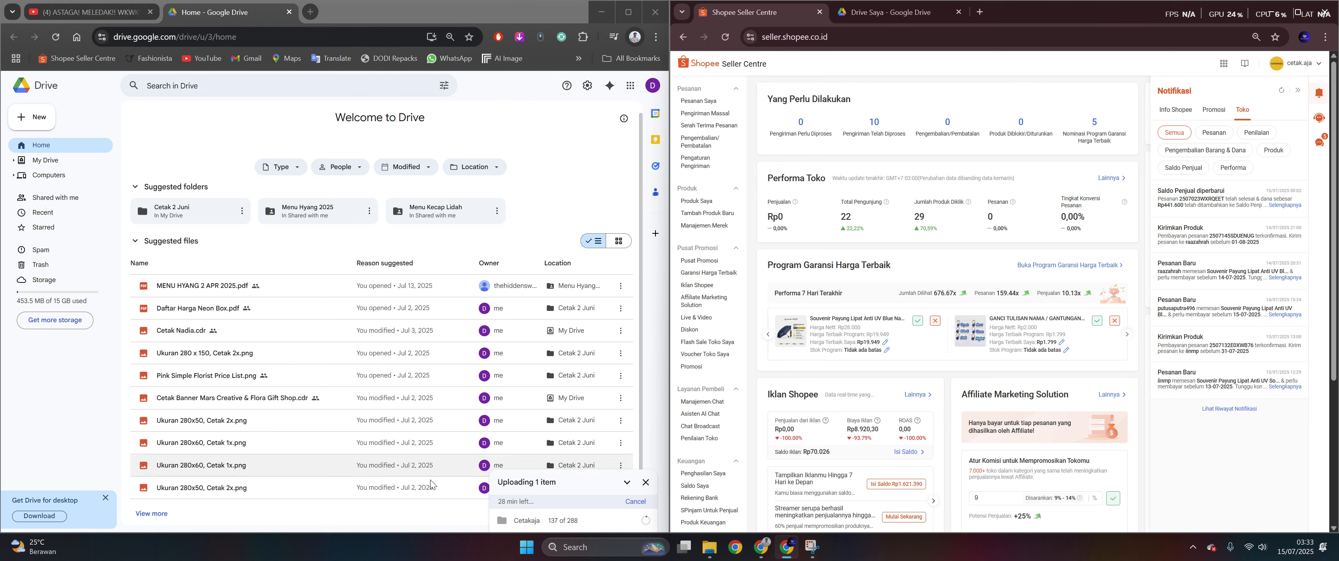
pyautogui.moveTo(710, 546)
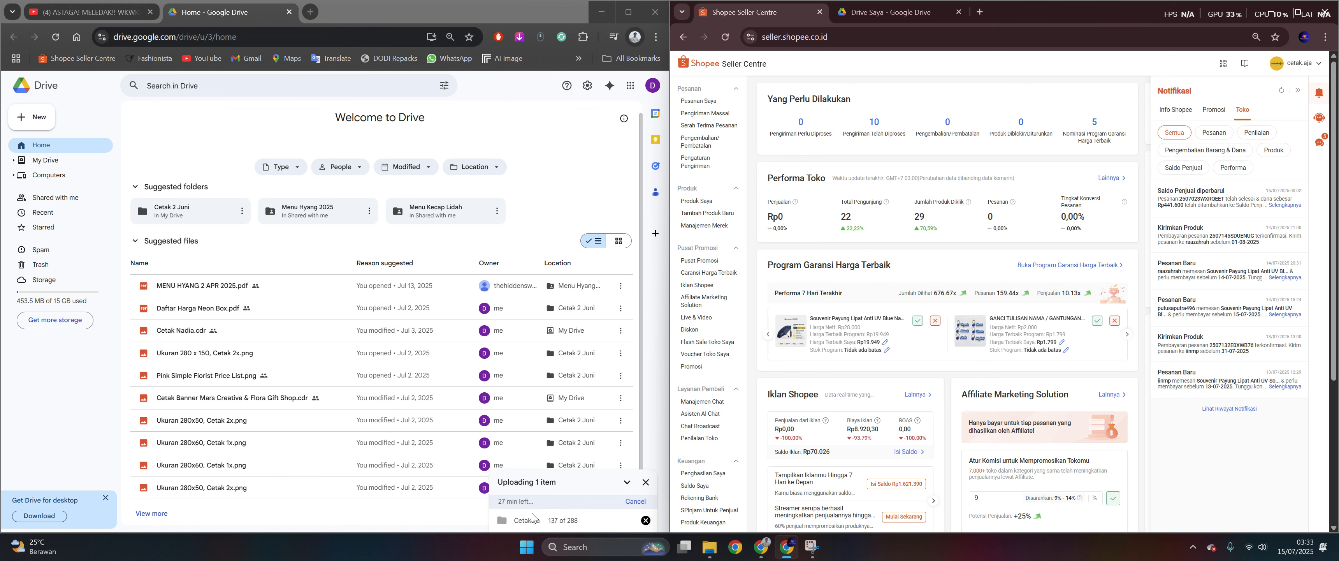
pyautogui.click(710, 546)
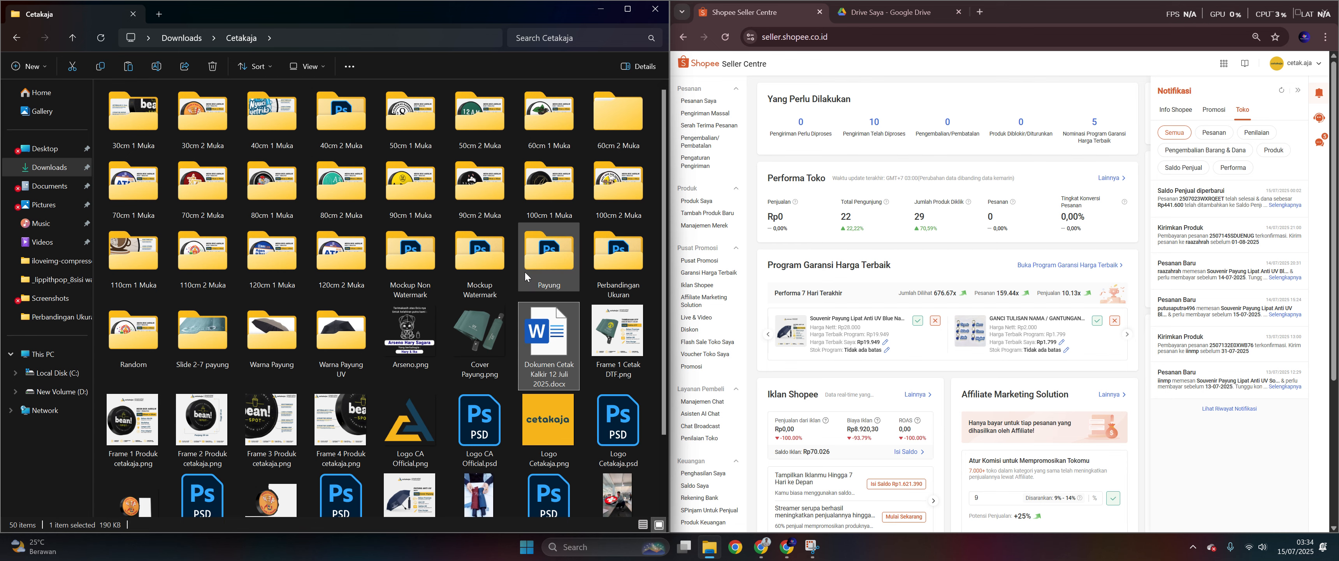
# - Open the Payung folder and turn off grouping for its files
pyautogui.doubleClick(556, 254)
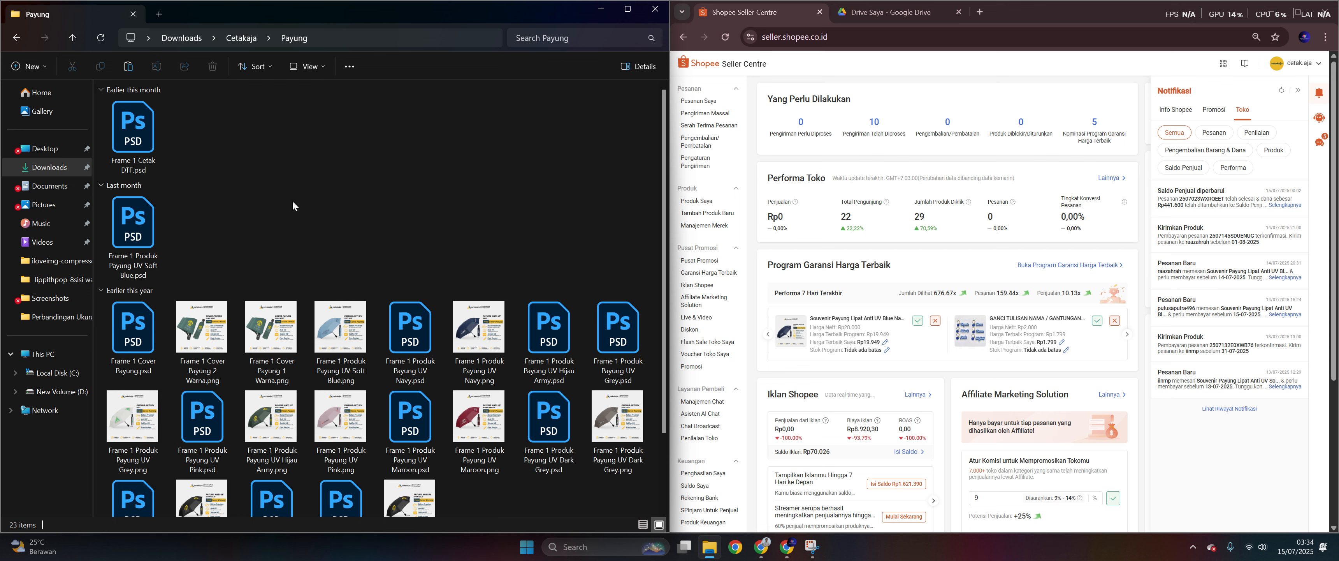
pyautogui.rightClick(347, 183)
pyautogui.click(510, 133)
pyautogui.rightClick(511, 136)
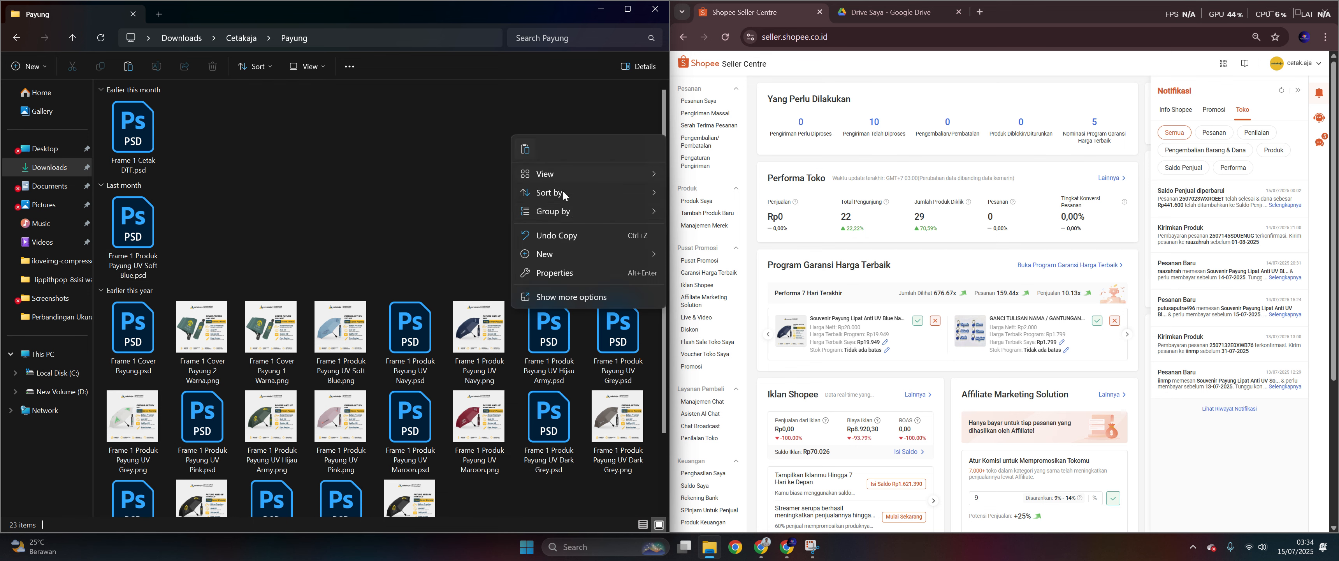
pyautogui.moveTo(598, 211)
pyautogui.click(713, 295)
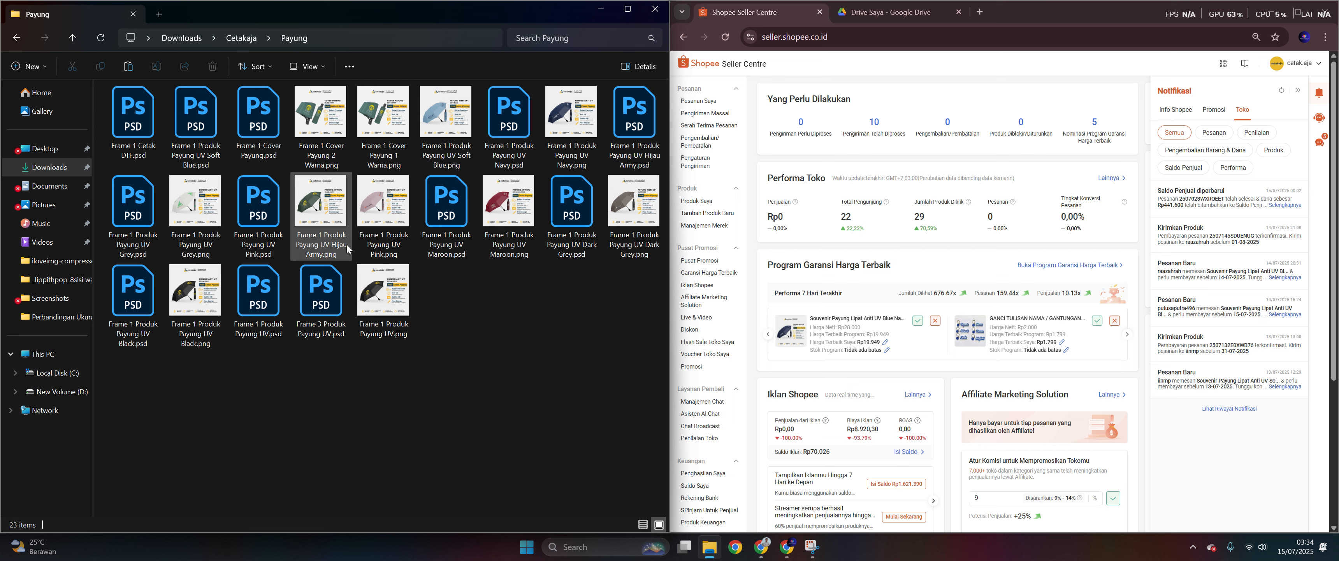
# - In Shopee Seller Centre, open the list of already processed shipments and look through the orders
pyautogui.click(887, 129)
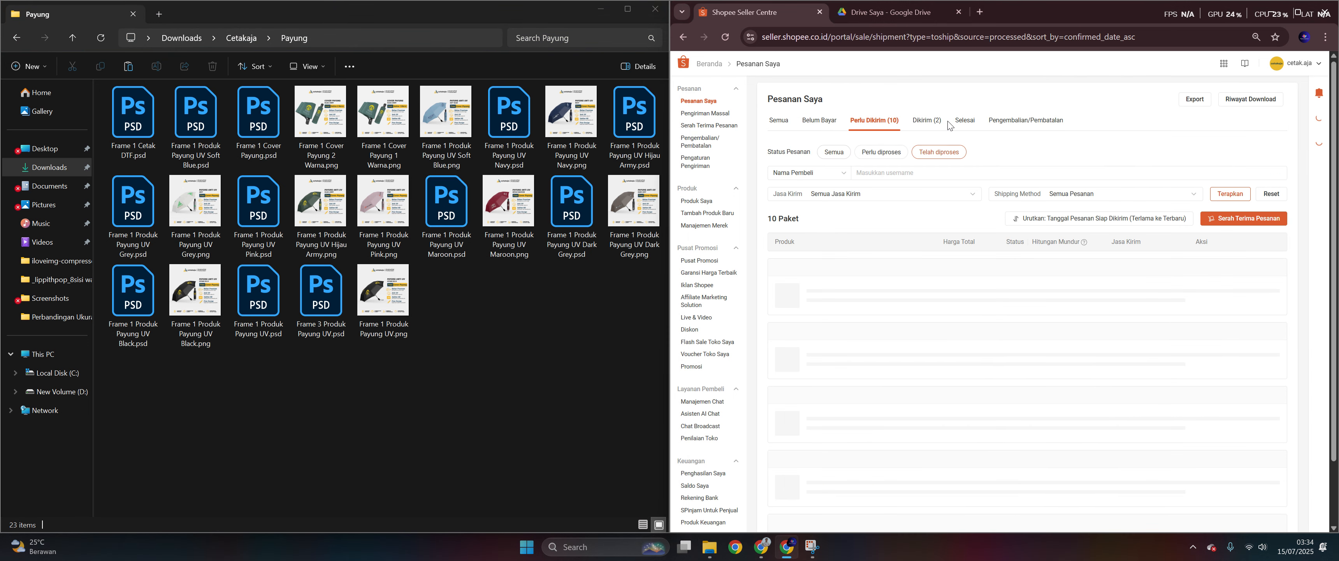
pyautogui.scroll(-1, 863, 229)
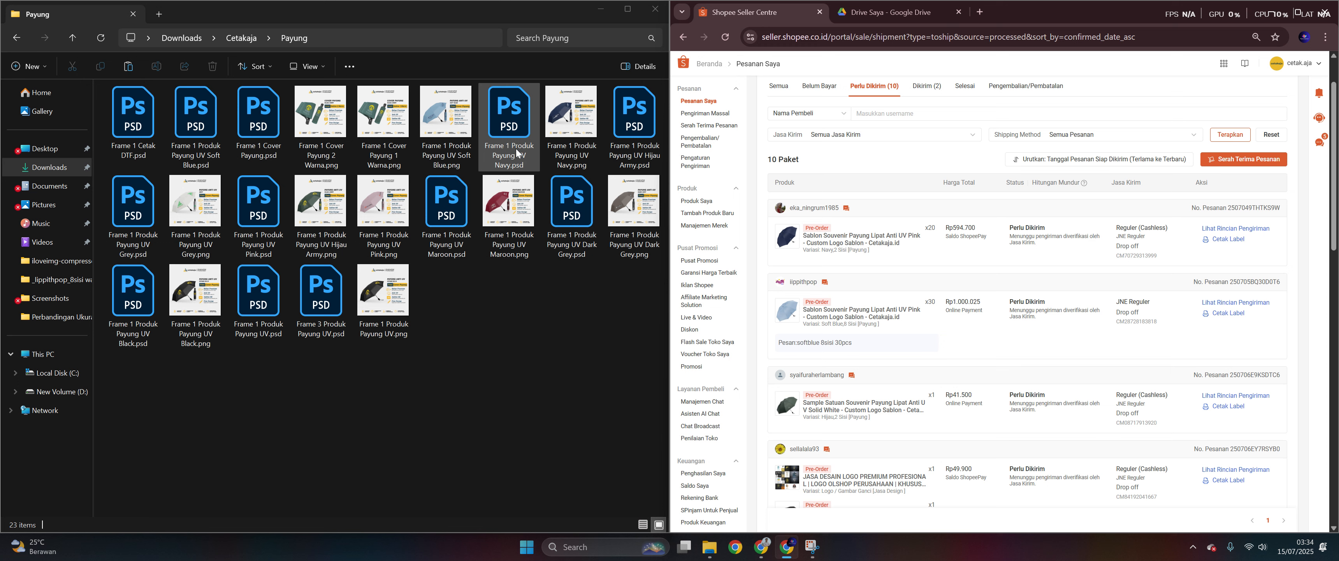
# - Preview Frame 1 Produk Payung UV Navy.png from the Payung folder, and open Frame 1 Produk Payung UV Navy.psd in Photoshop
pyautogui.doubleClick(556, 113)
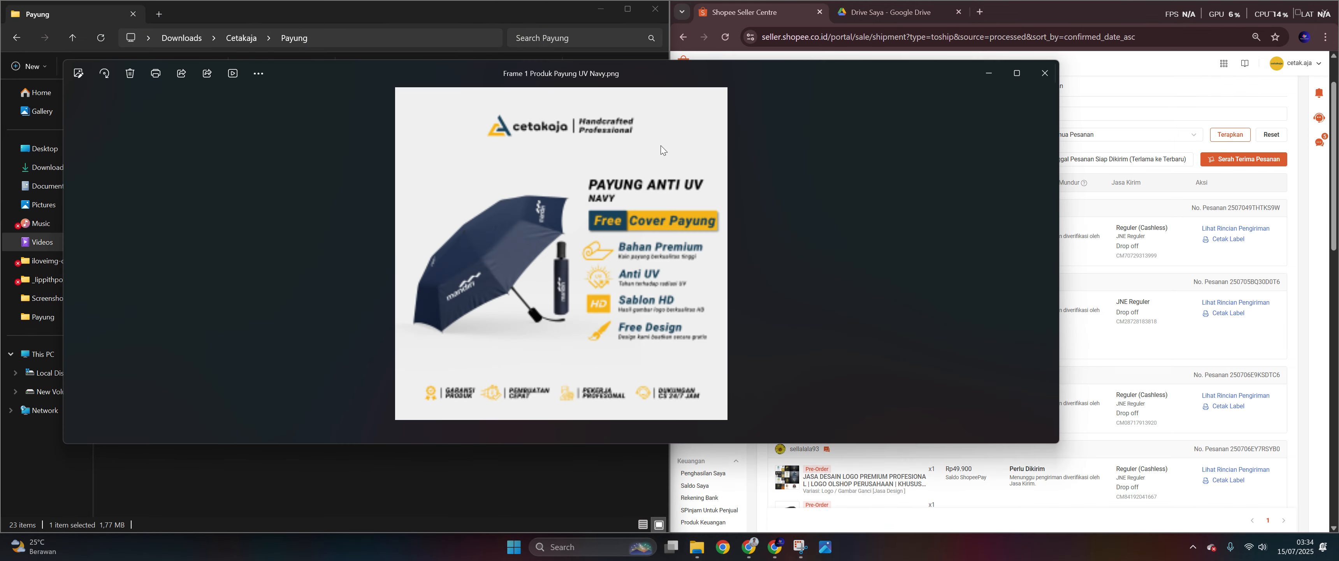
pyautogui.click(1045, 72)
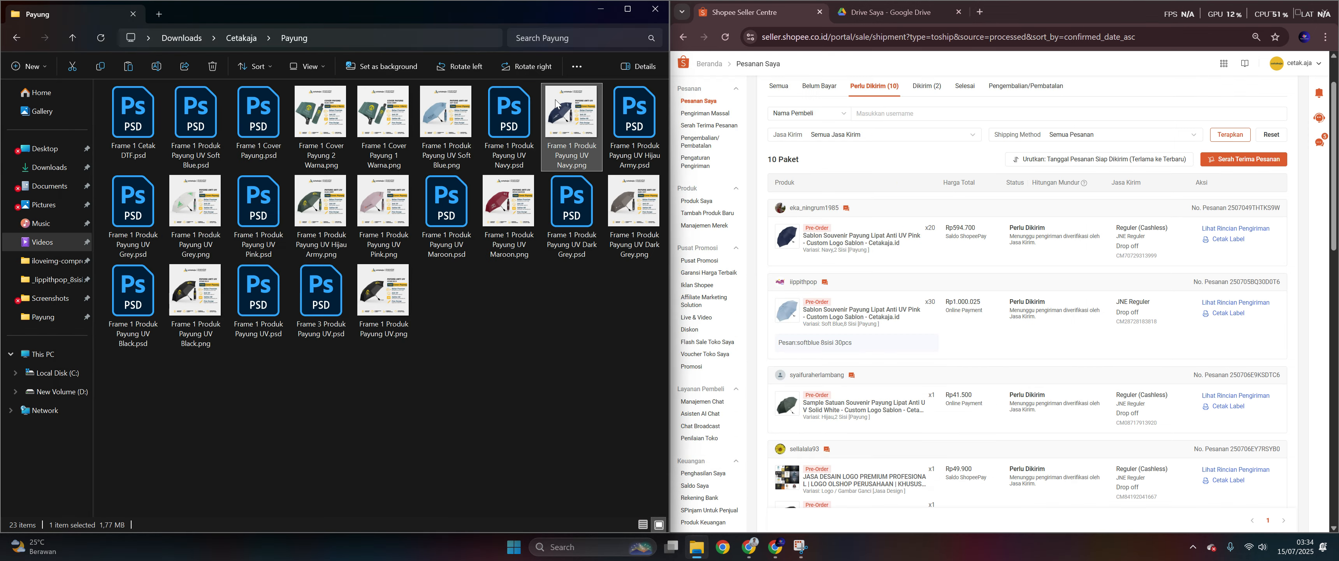
pyautogui.click(529, 112)
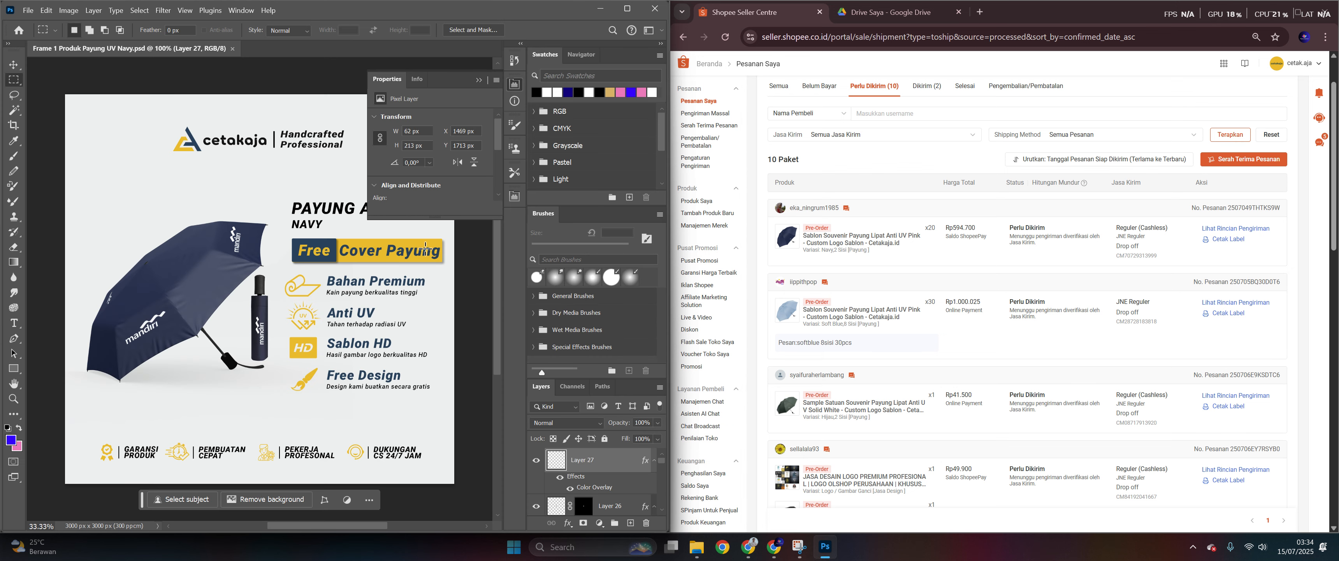
# - Collapse the floating Properties panel and close the Brushes panel to make more room for the layer list
pyautogui.click(479, 80)
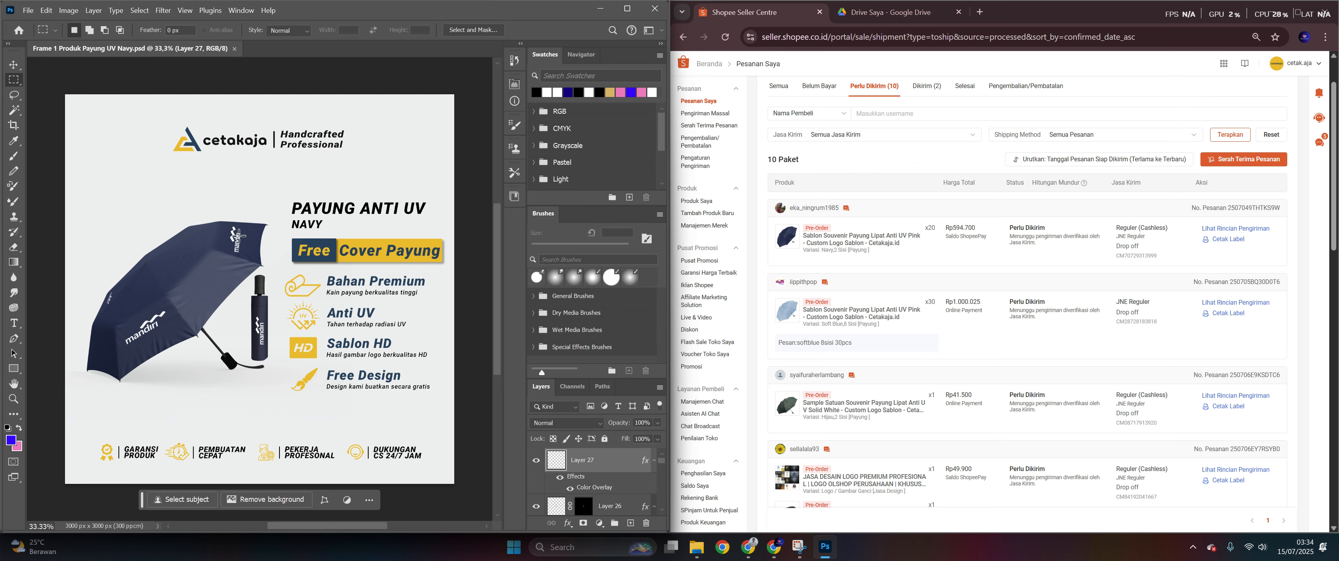
pyautogui.scroll(1, 241, 271)
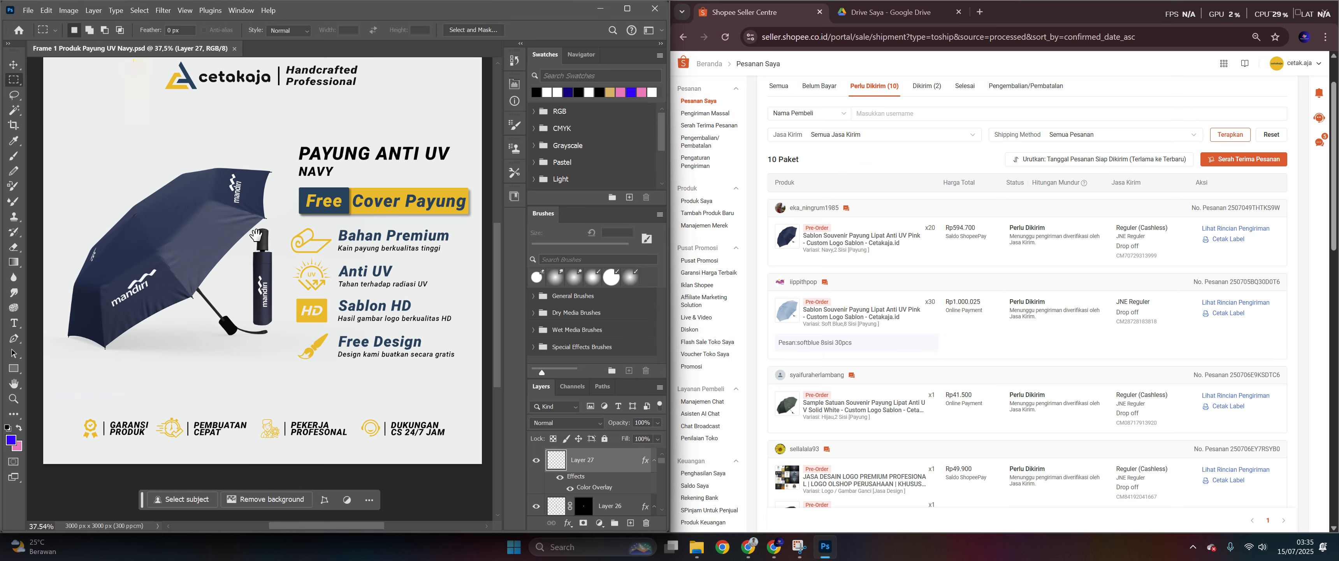
pyautogui.moveTo(256, 235); pyautogui.dragTo(264, 257)
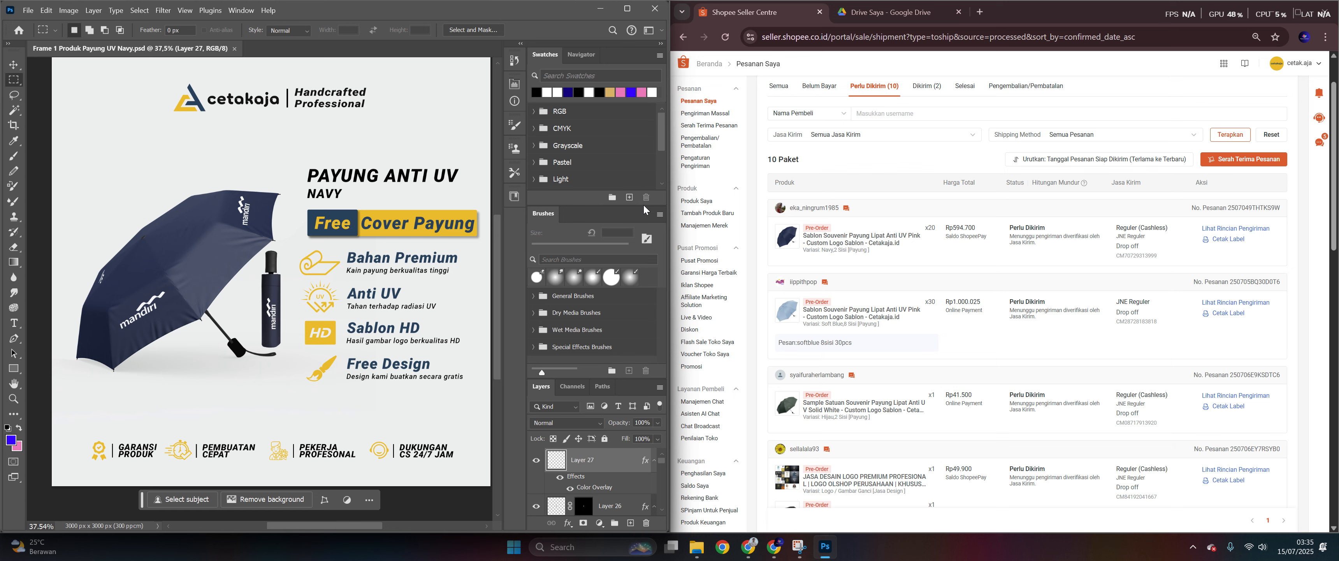
pyautogui.click(660, 214)
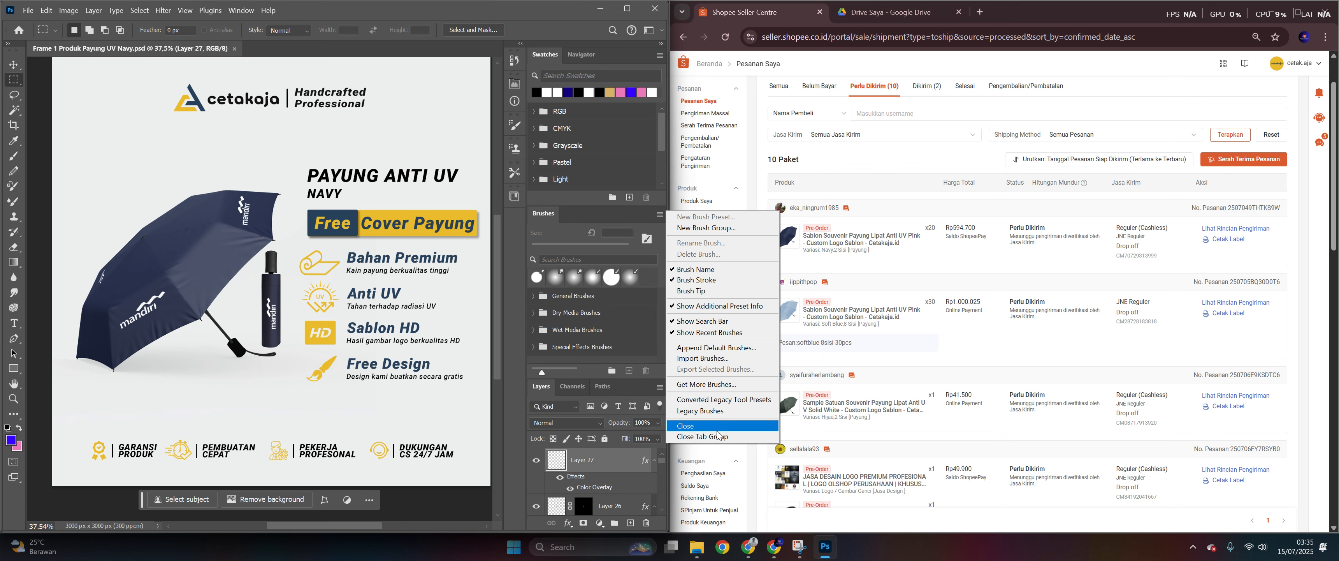
pyautogui.click(685, 426)
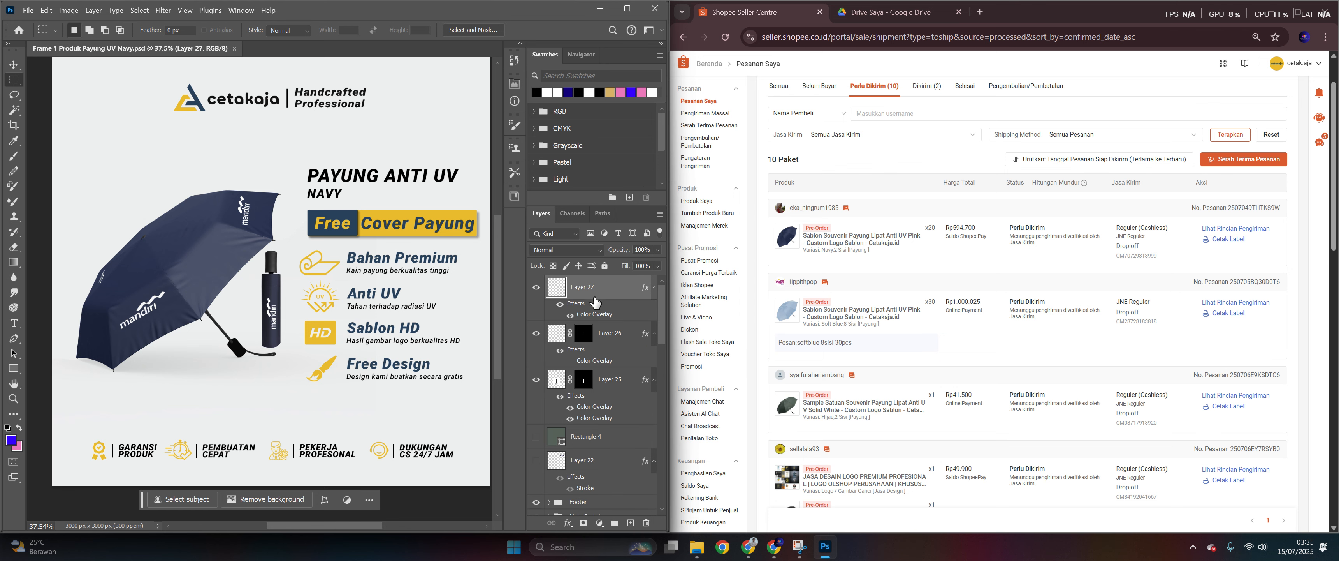
# - Select the uppermost "Place your design here" layer in the Umbrella group and hide it
pyautogui.scroll(-5, 595, 303)
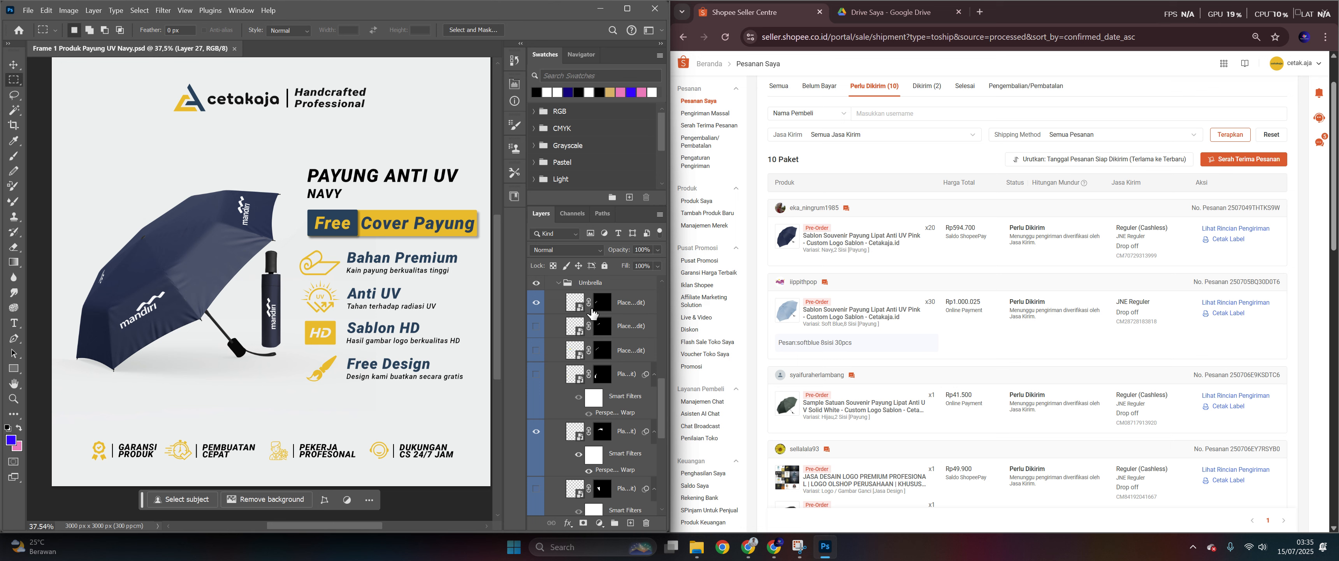
pyautogui.scroll(5, 614, 287)
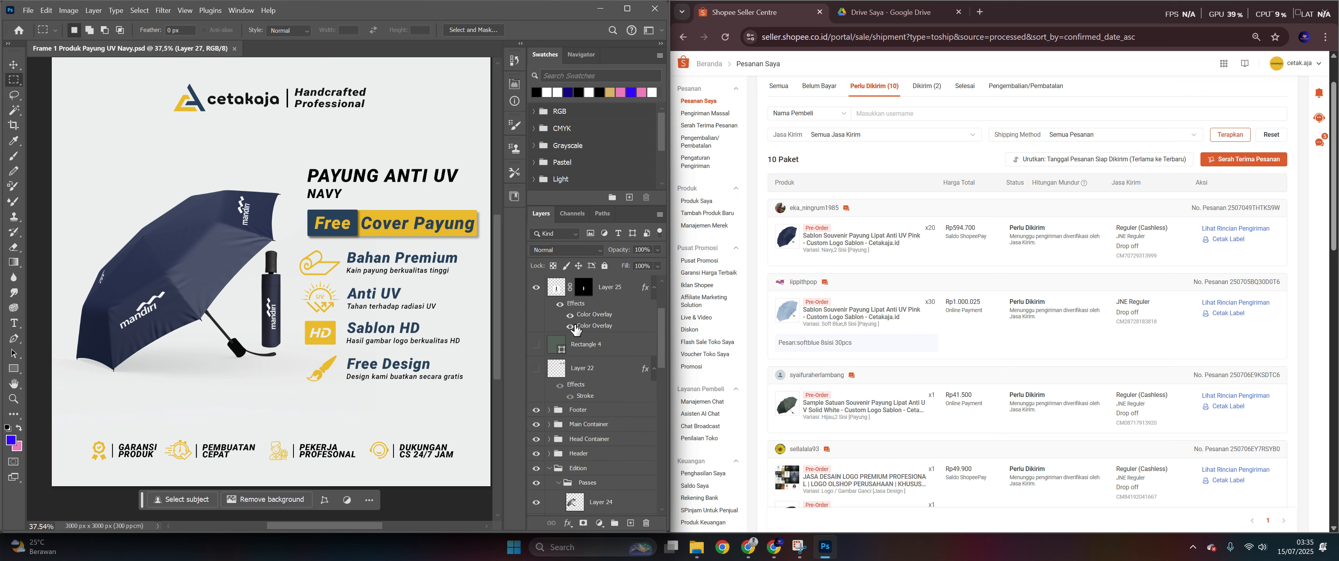
pyautogui.scroll(-3, 598, 309)
pyautogui.scroll(-3, 595, 319)
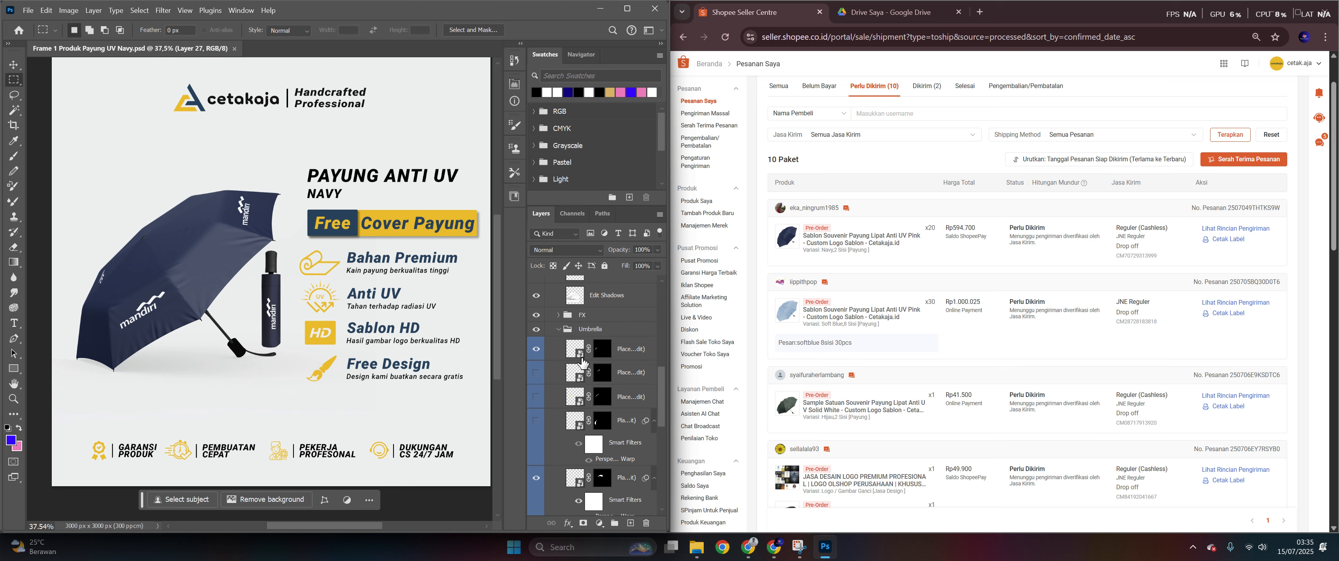
pyautogui.click(628, 357)
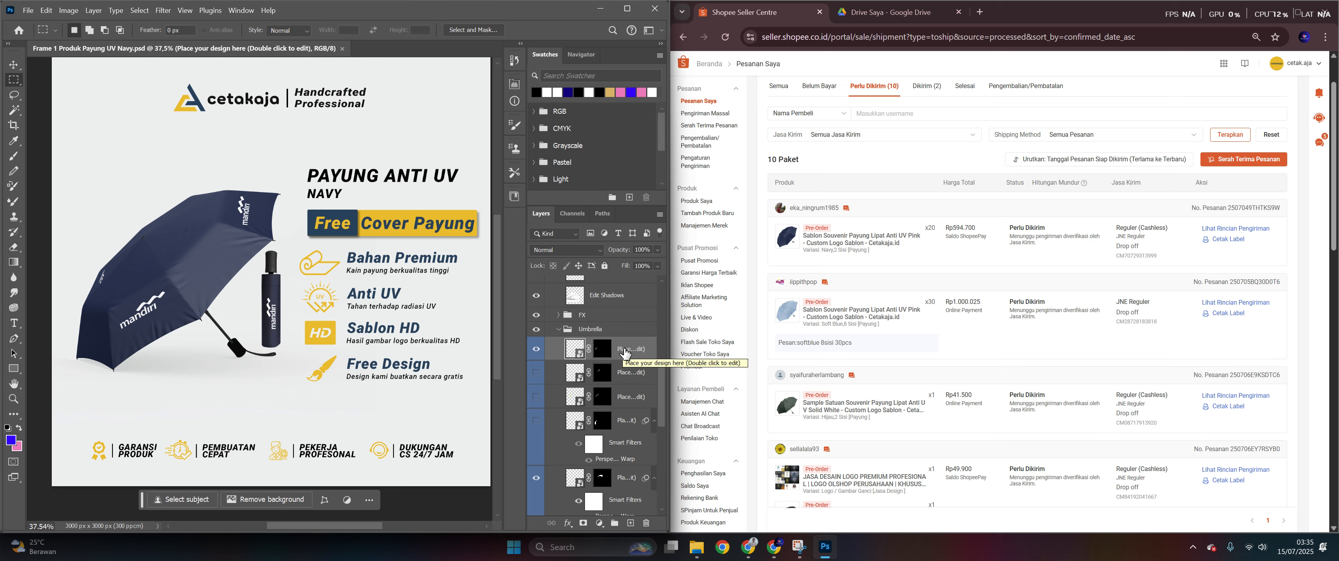
pyautogui.click(535, 350)
pyautogui.click(536, 350)
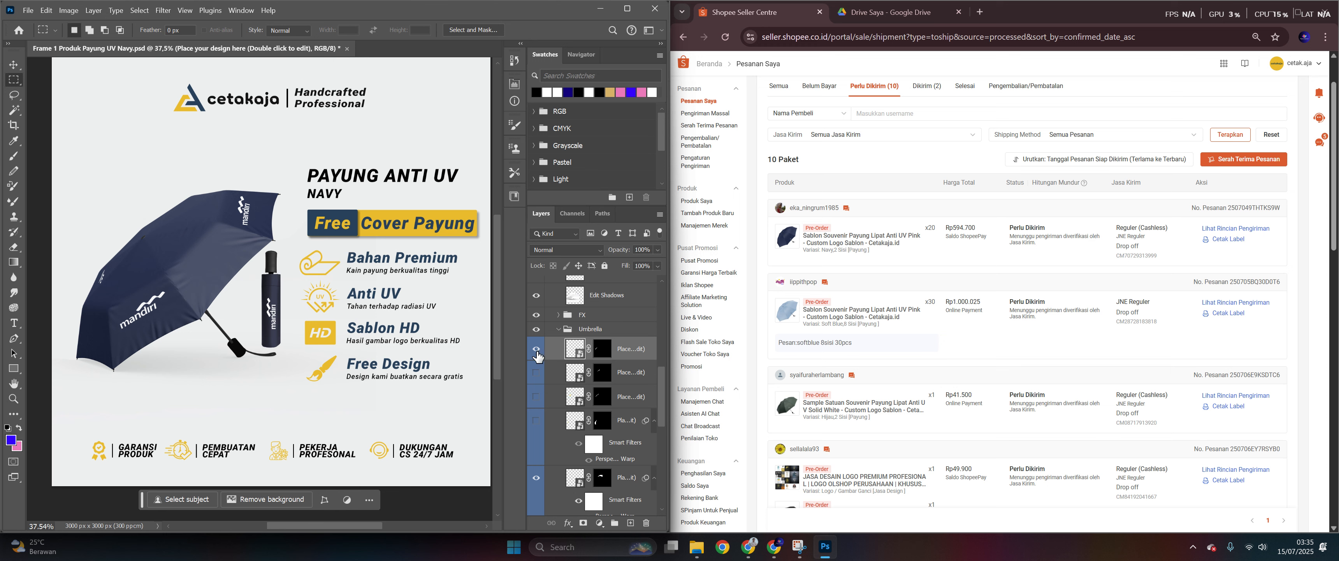
pyautogui.click(538, 351)
pyautogui.click(537, 351)
pyautogui.click(538, 350)
pyautogui.click(538, 351)
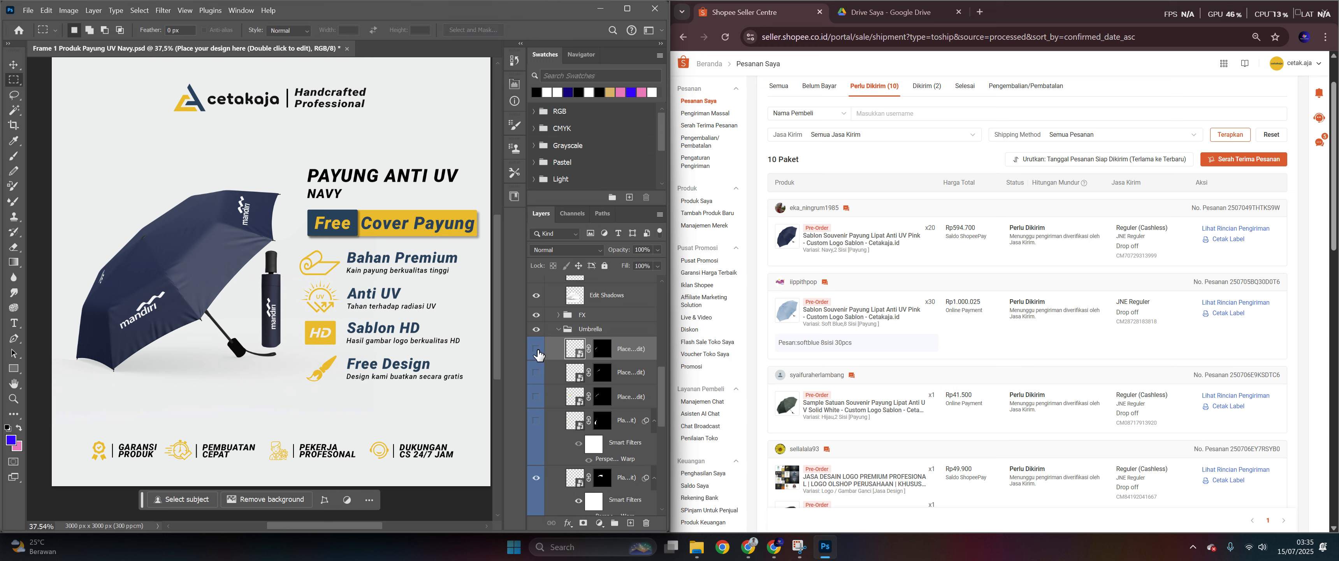
pyautogui.click(538, 350)
pyautogui.click(538, 350)
pyautogui.click(537, 350)
pyautogui.click(534, 352)
pyautogui.click(536, 351)
pyautogui.click(536, 350)
# - Toggle two perspective-warped design layers in the Umbrella group to identify the umbrella segment each logo covers, restoring their visibility
pyautogui.scroll(-2, 537, 353)
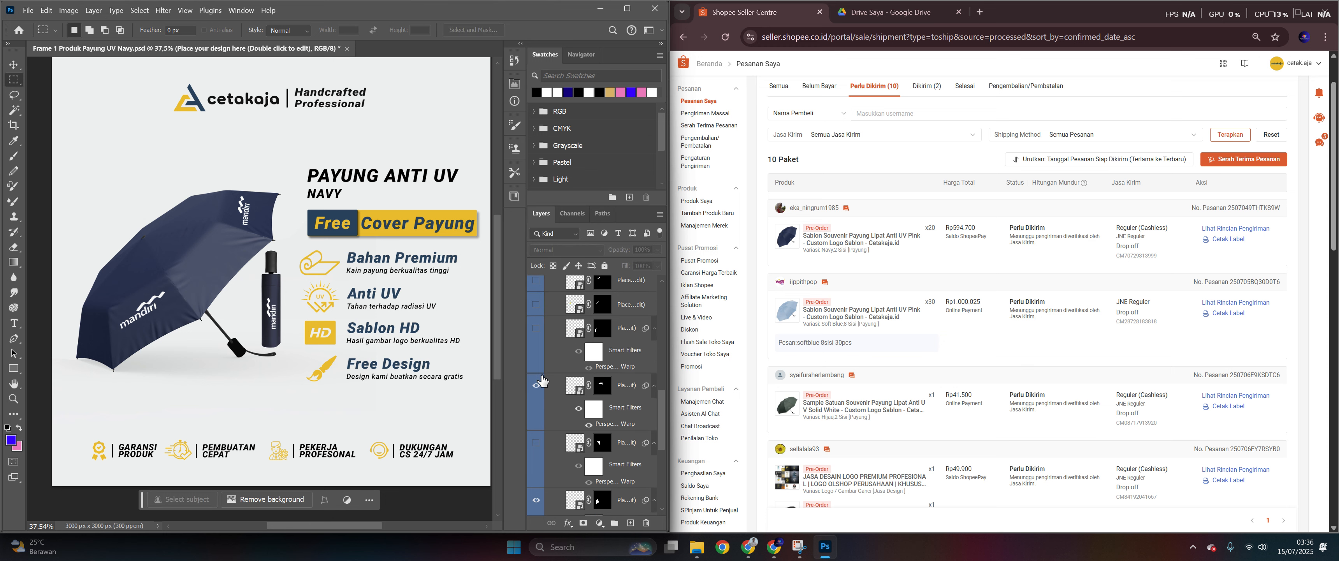
pyautogui.click(535, 385)
pyautogui.click(536, 331)
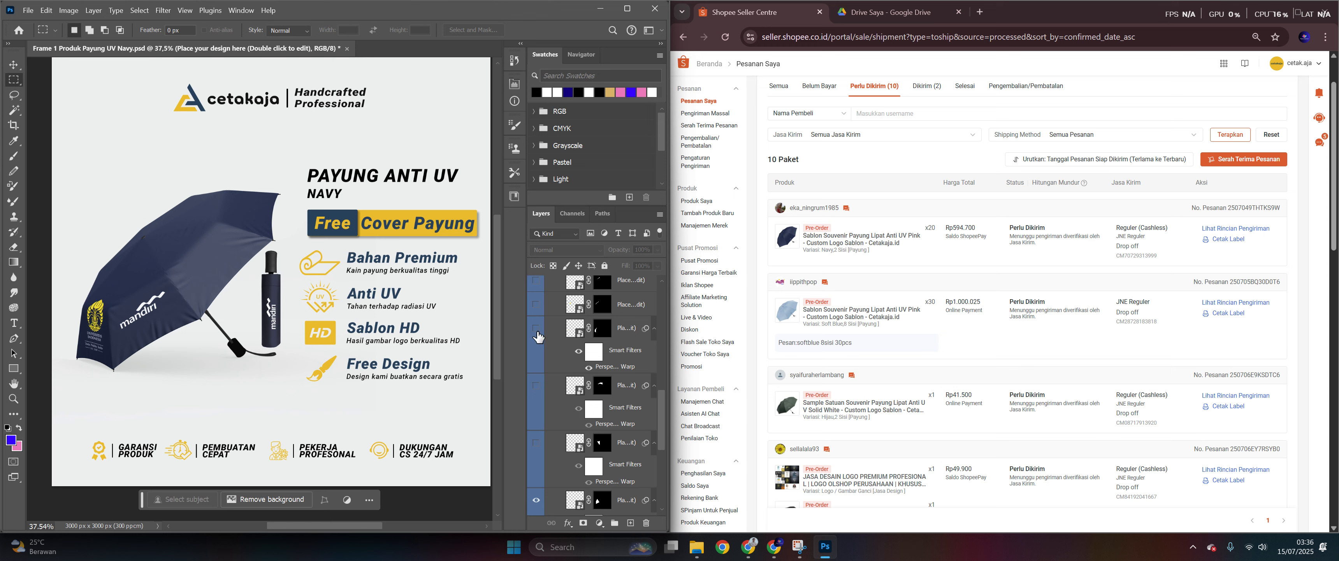
pyautogui.click(536, 330)
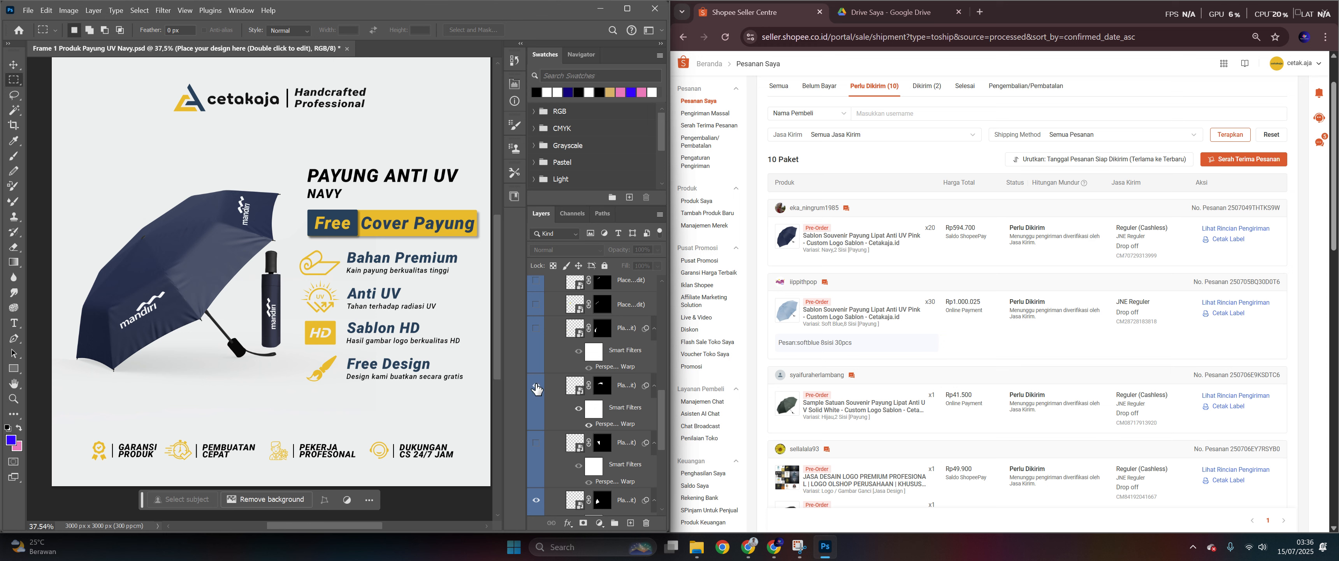
pyautogui.click(536, 387)
pyautogui.scroll(1, 312, 318)
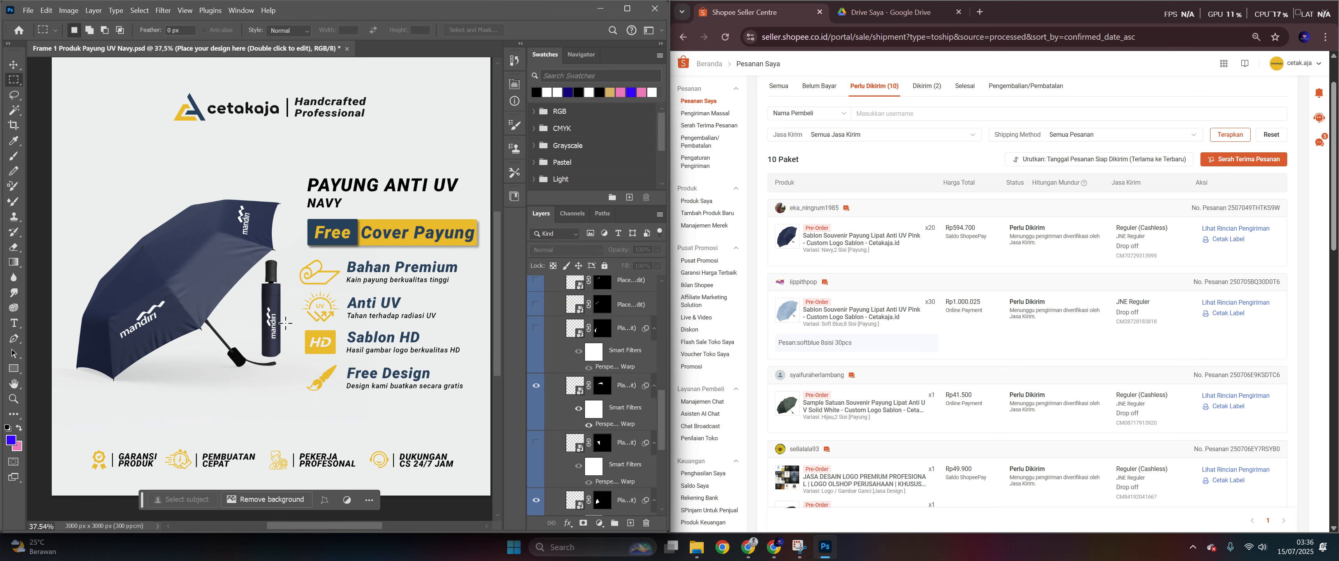
pyautogui.moveTo(256, 308); pyautogui.dragTo(287, 358)
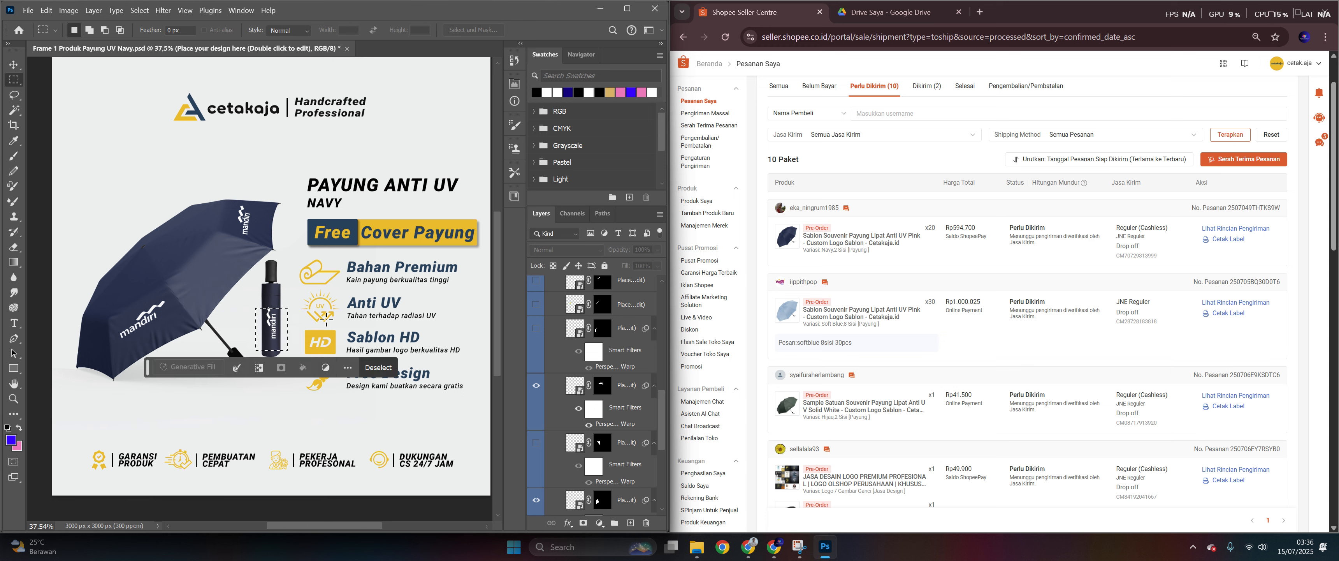
pyautogui.moveTo(284, 353); pyautogui.dragTo(255, 294)
pyautogui.click(297, 340)
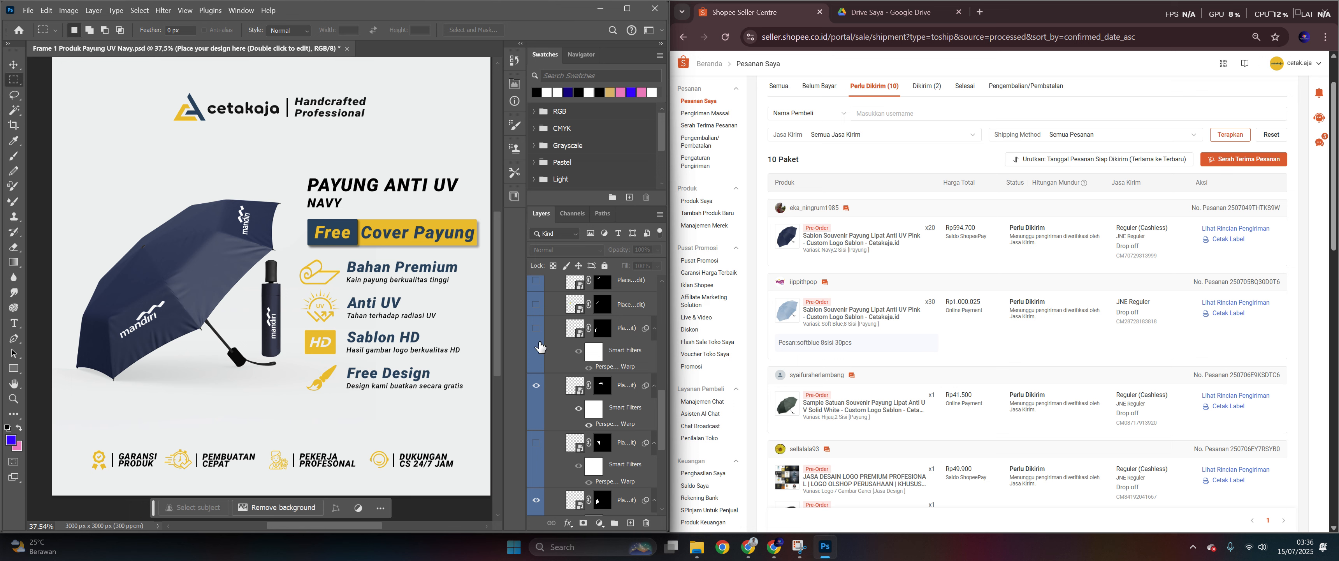
# - Hide Layer 27, which holds the logo on the folded umbrella
pyautogui.scroll(5, 600, 357)
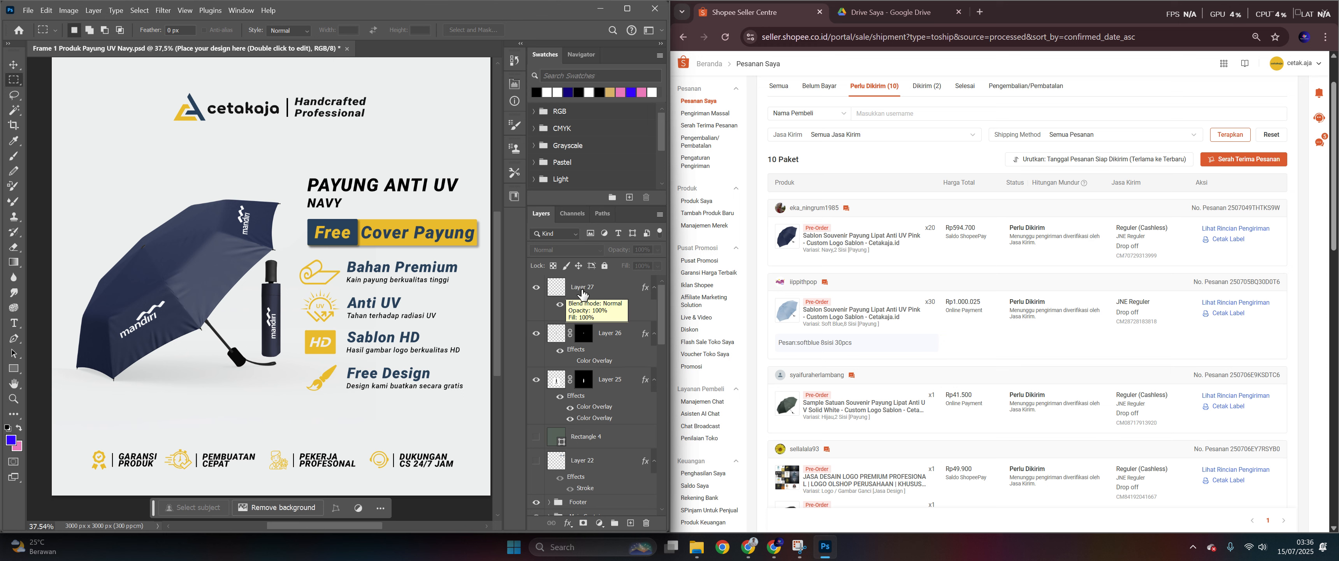
pyautogui.click(535, 288)
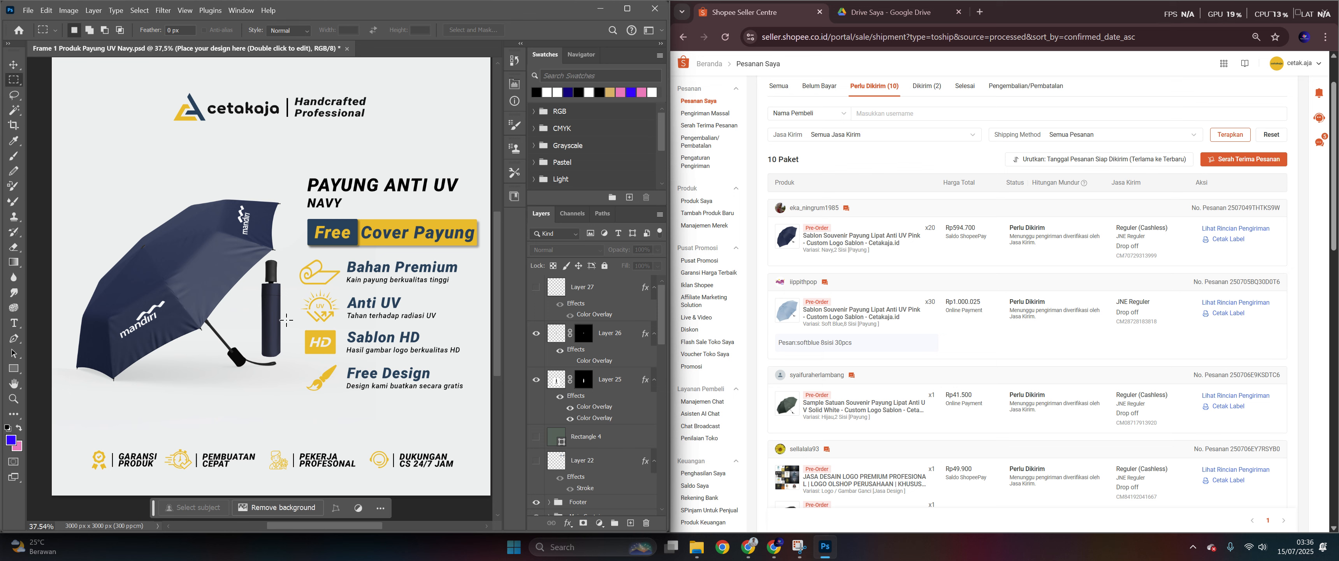
# - Check what the two visible perspective-warped logo layers in the Umbrella group affect by switching each off and on again
pyautogui.scroll(-5, 602, 342)
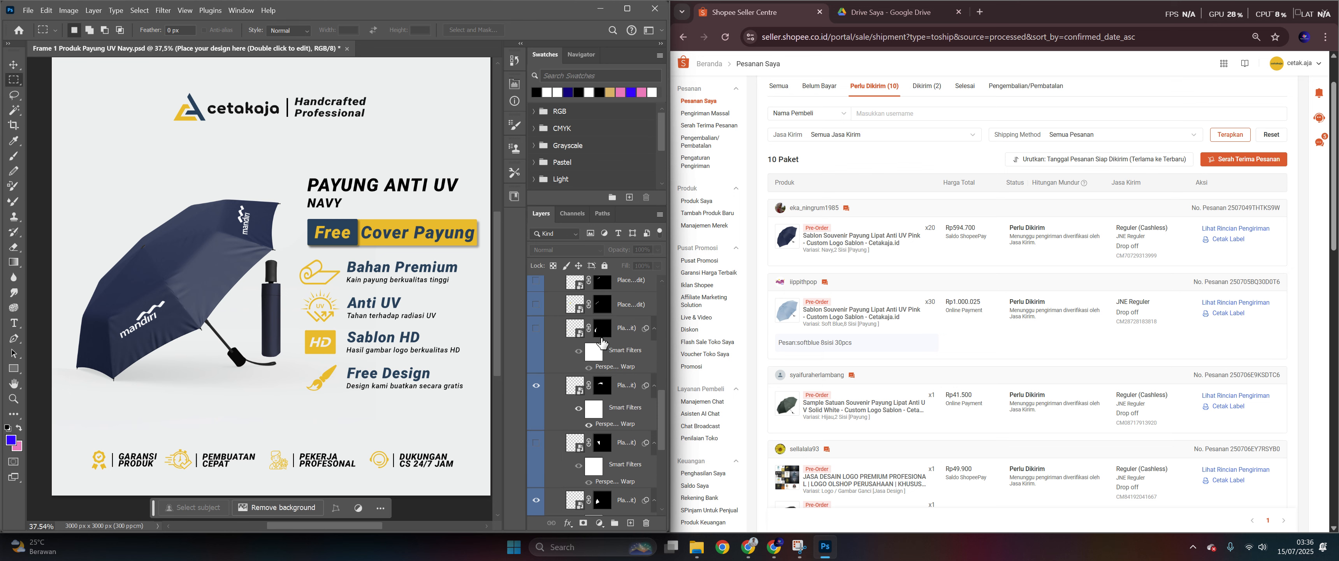
pyautogui.scroll(3, 601, 342)
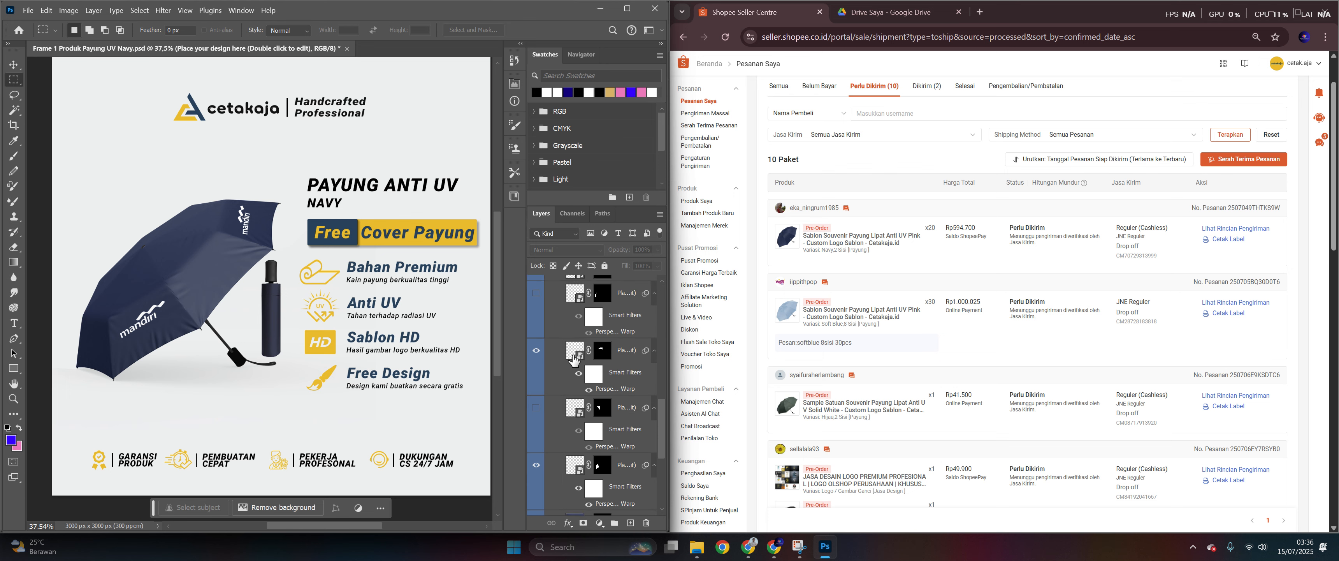
pyautogui.click(536, 350)
pyautogui.click(536, 350)
pyautogui.click(537, 465)
pyautogui.click(537, 467)
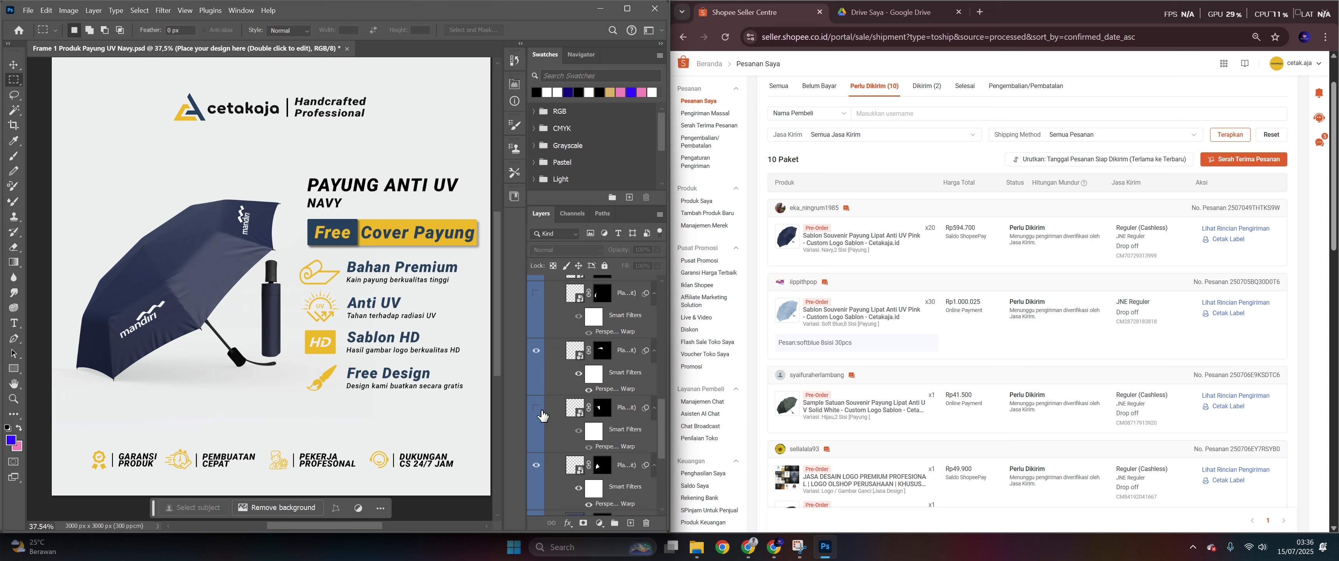
# - Switch the two visible perspective-warped logo layers off and on again to recheck which umbrella segment each one covers
pyautogui.click(538, 351)
pyautogui.click(537, 352)
pyautogui.click(537, 350)
pyautogui.click(537, 351)
pyautogui.click(538, 355)
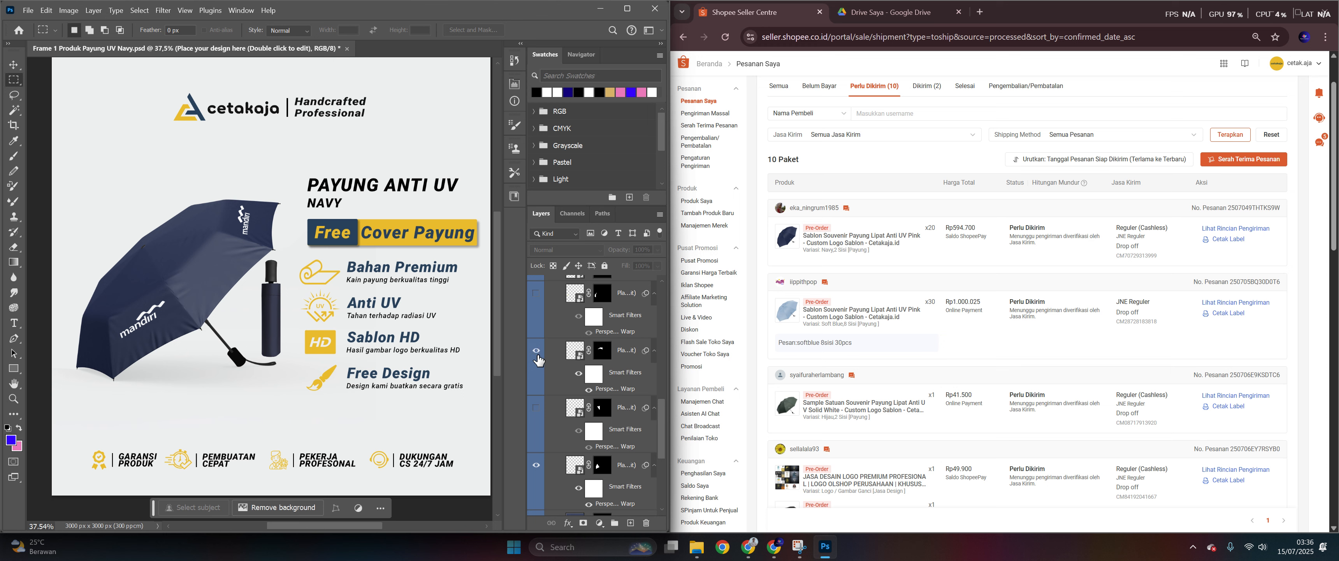
pyautogui.click(536, 466)
# - Open the contents of the lowest perspective-warped "Place your design here" smart object and compare its mandiri logo with the umbrella design
pyautogui.scroll(-2, 578, 424)
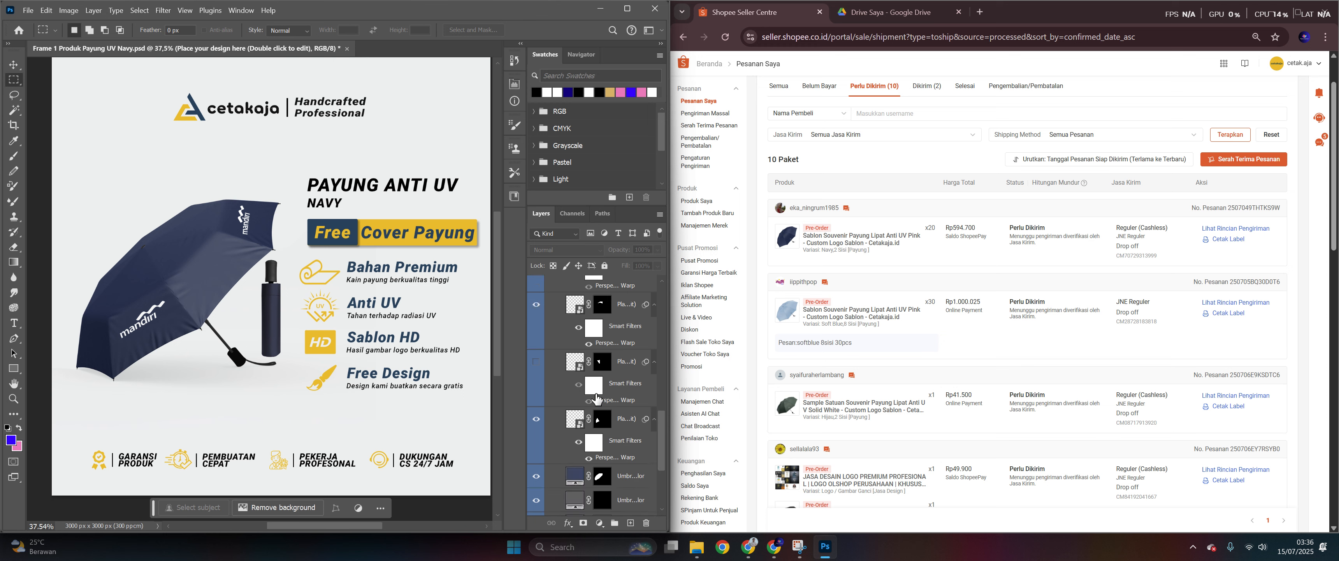
pyautogui.click(577, 421)
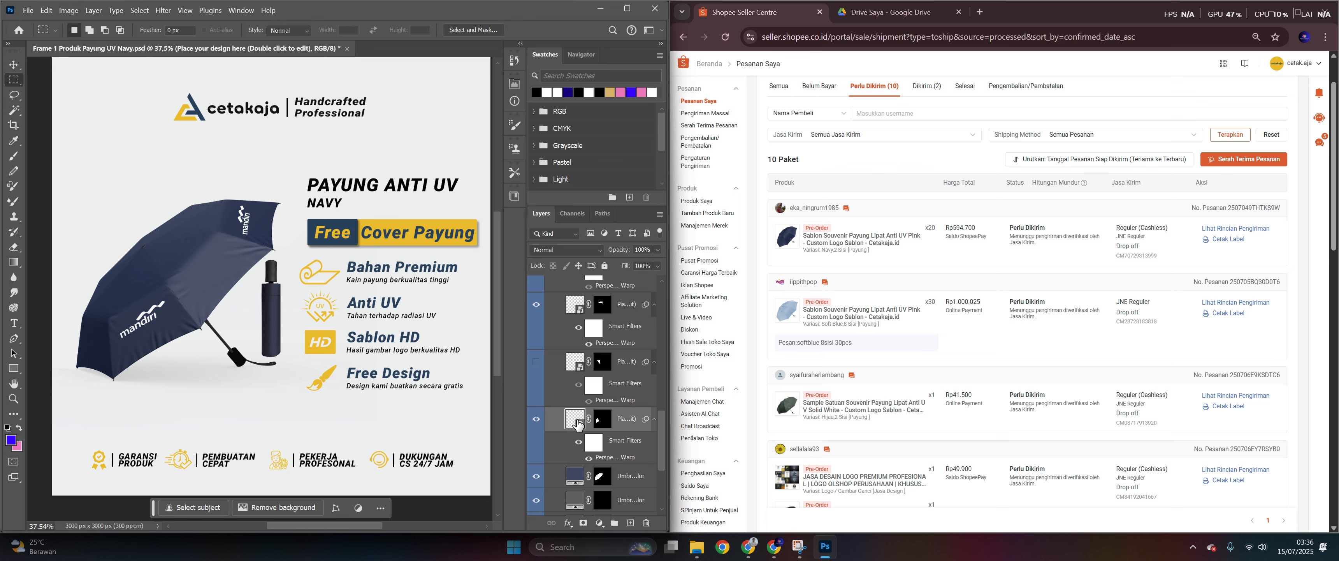
pyautogui.doubleClick(576, 420)
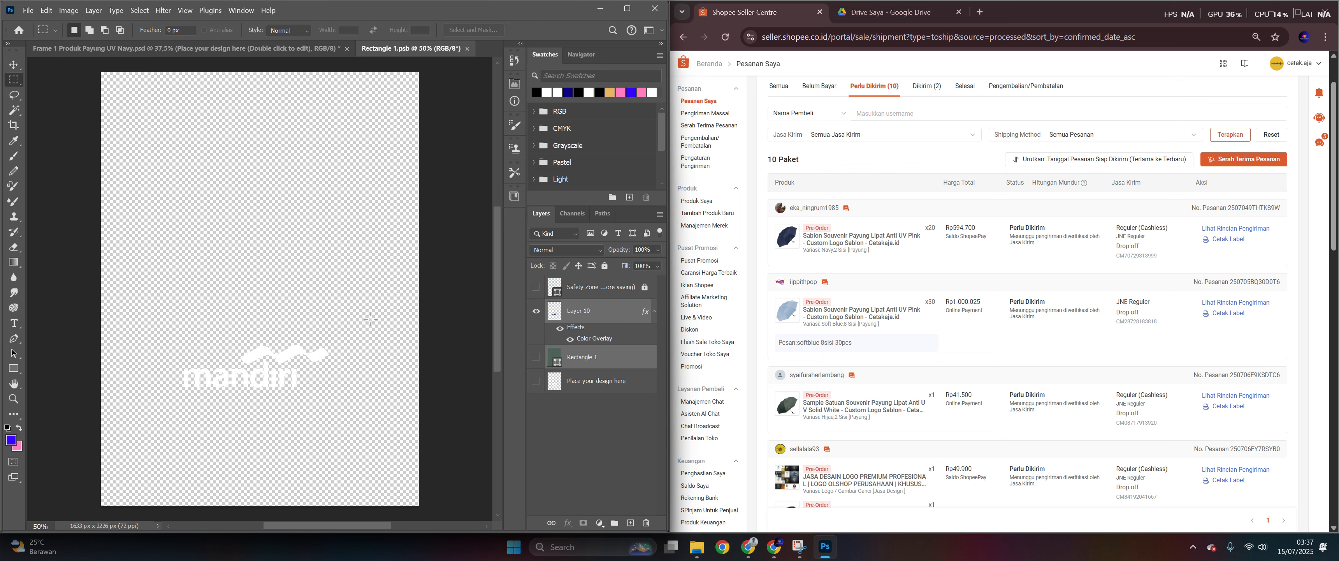
pyautogui.click(187, 48)
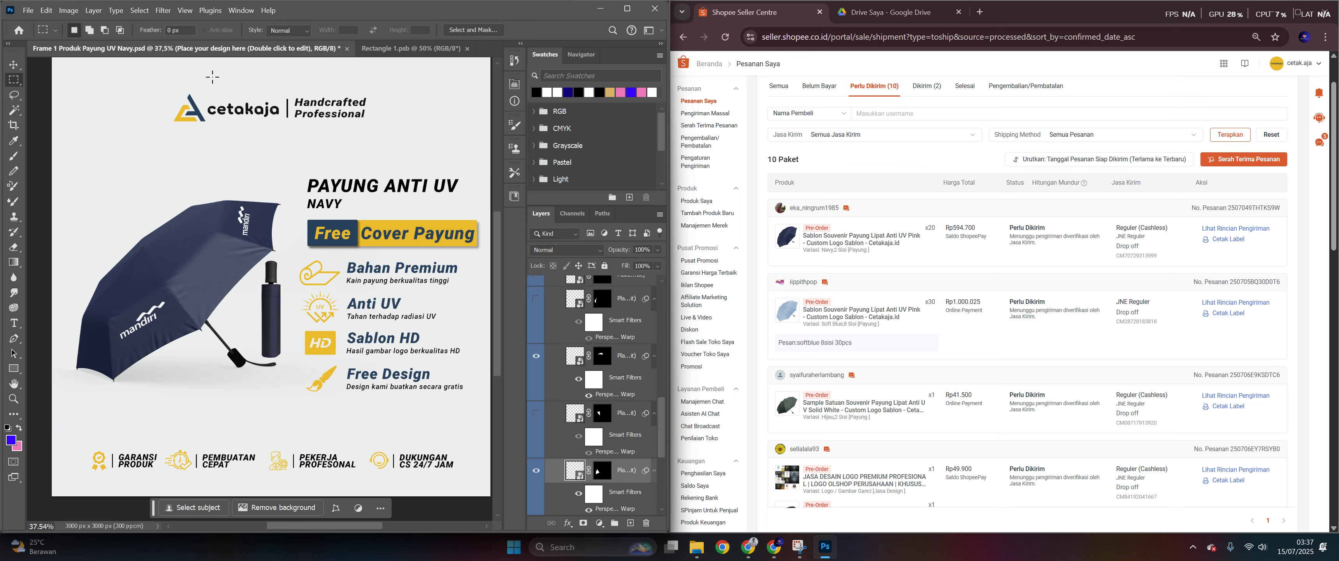
pyautogui.click(405, 48)
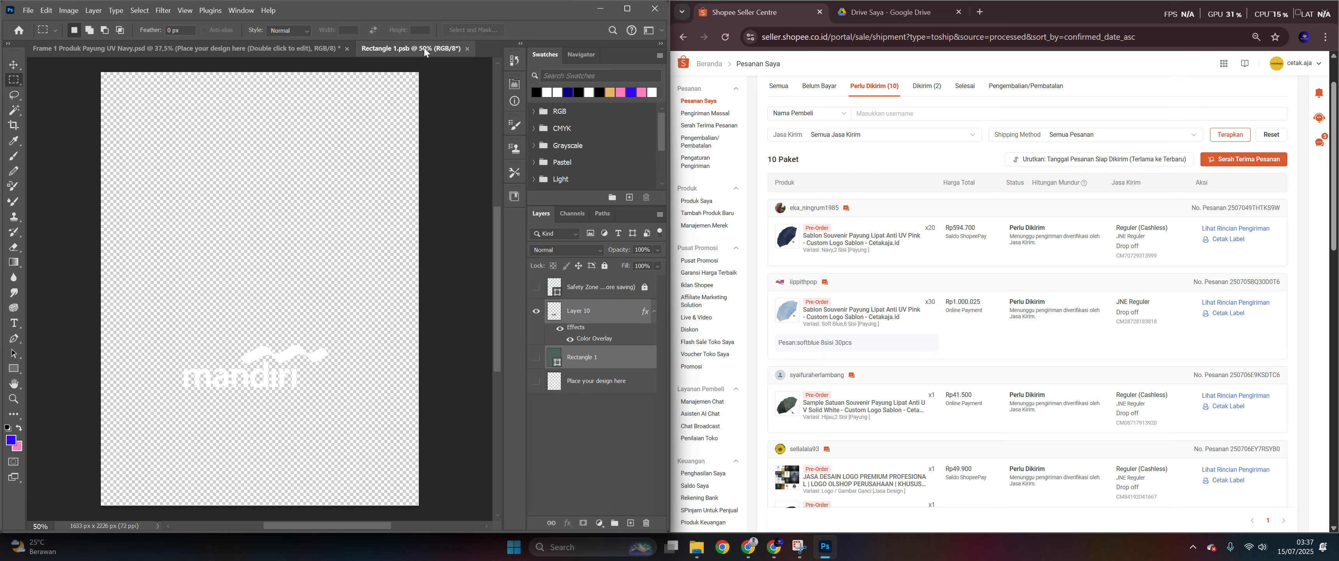
# - Open LOGO HEEJRA STROKE.png from the Downloads folder and copy its logo into Rectangle 1.psb
pyautogui.click(23, 11)
pyautogui.click(41, 36)
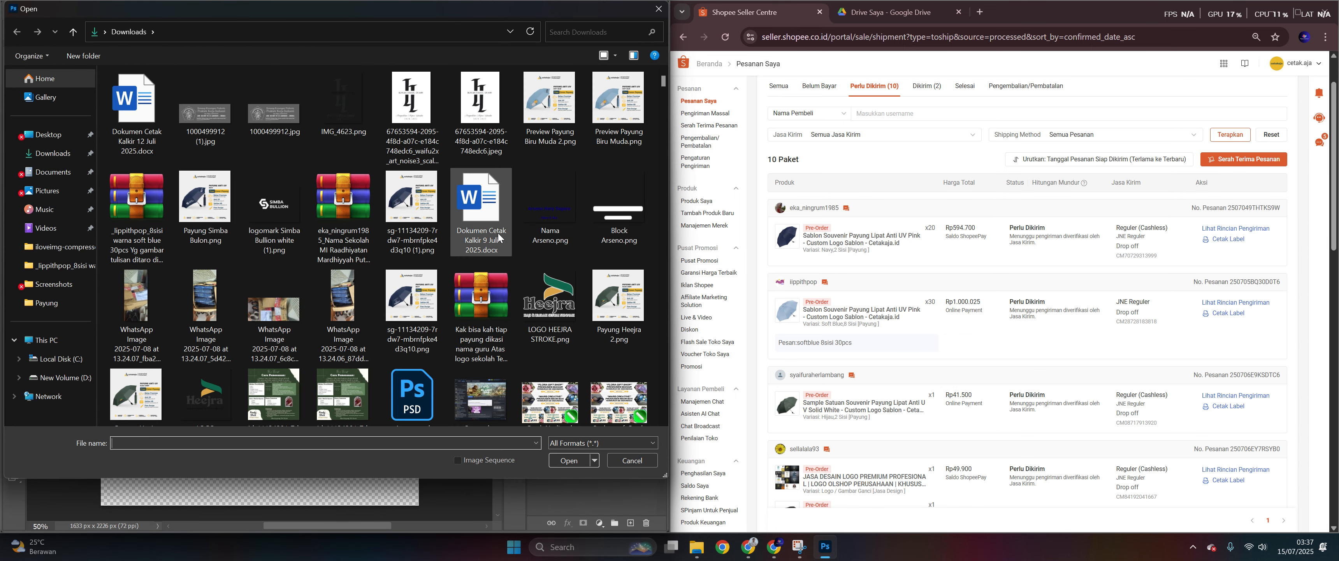
pyautogui.scroll(-2, 575, 197)
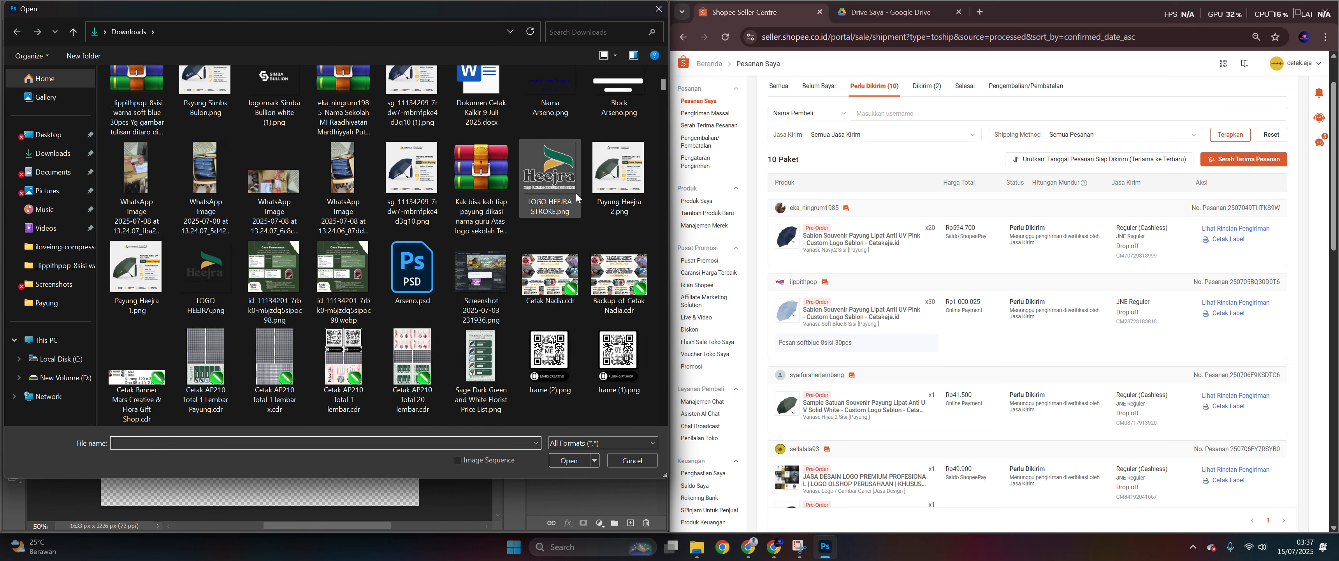
pyautogui.scroll(2, 575, 196)
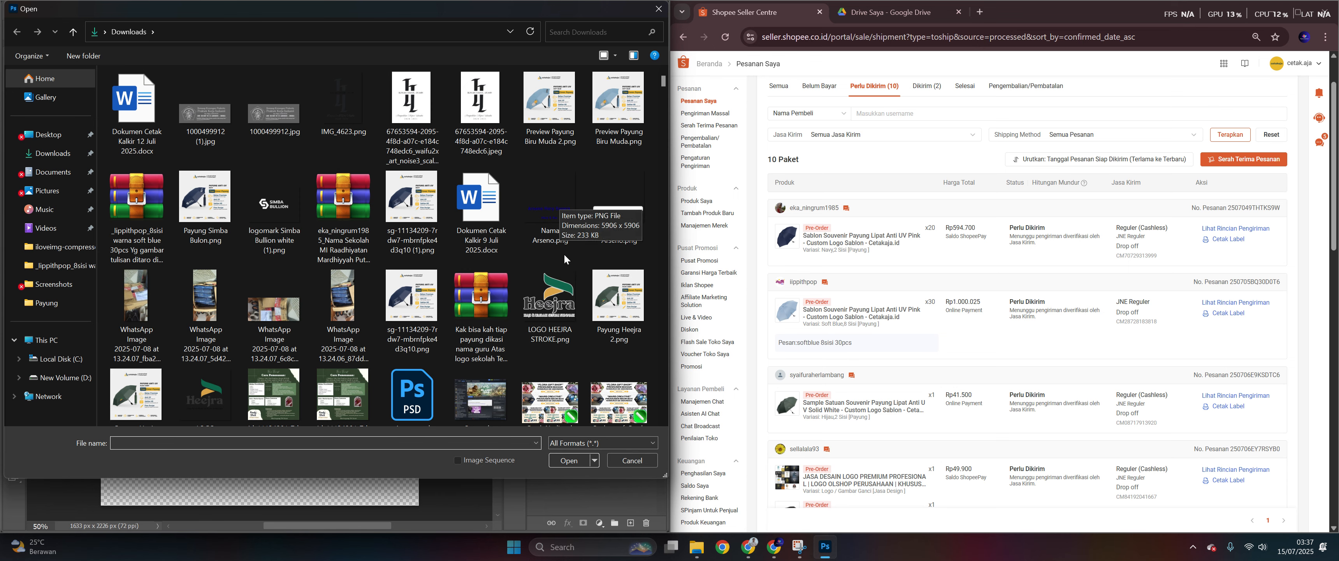
pyautogui.doubleClick(553, 301)
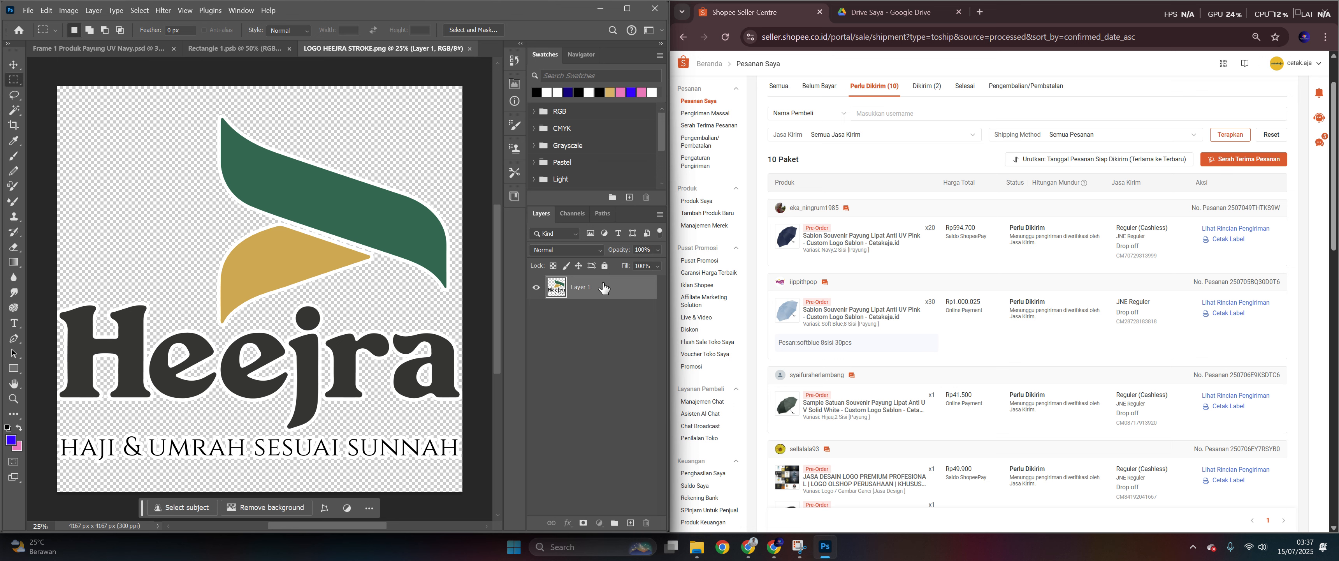
pyautogui.click(236, 49)
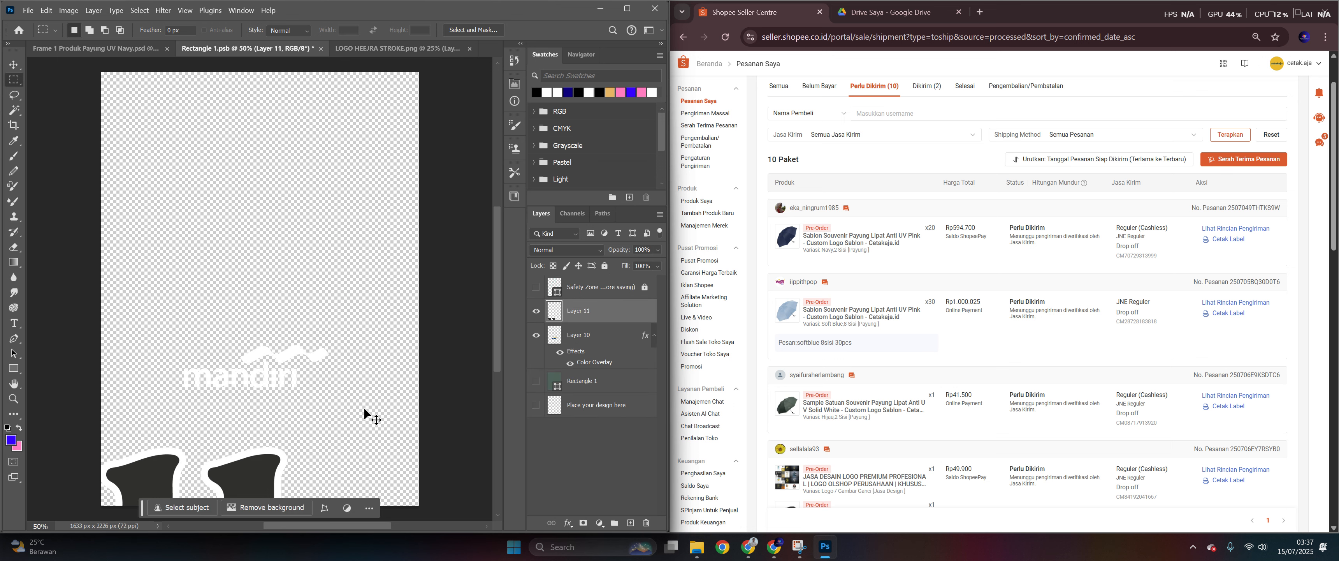
# - Scale the pasted Heejra logo to 18.90% and place it over the mandiri logo at about X 779, Y 1512 px
pyautogui.hotkey('ctrl', 't')
pyautogui.scroll(-4, 349, 387)
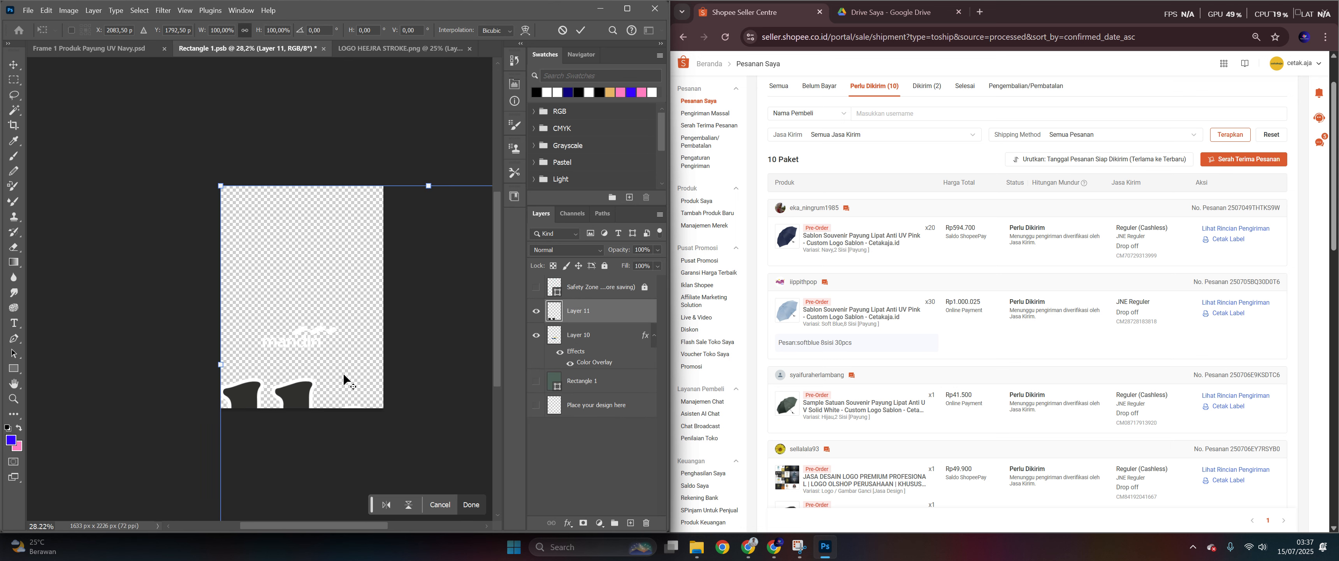
pyautogui.scroll(-2, 342, 387)
pyautogui.moveTo(440, 436); pyautogui.dragTo(391, 396)
pyautogui.scroll(3, 343, 434)
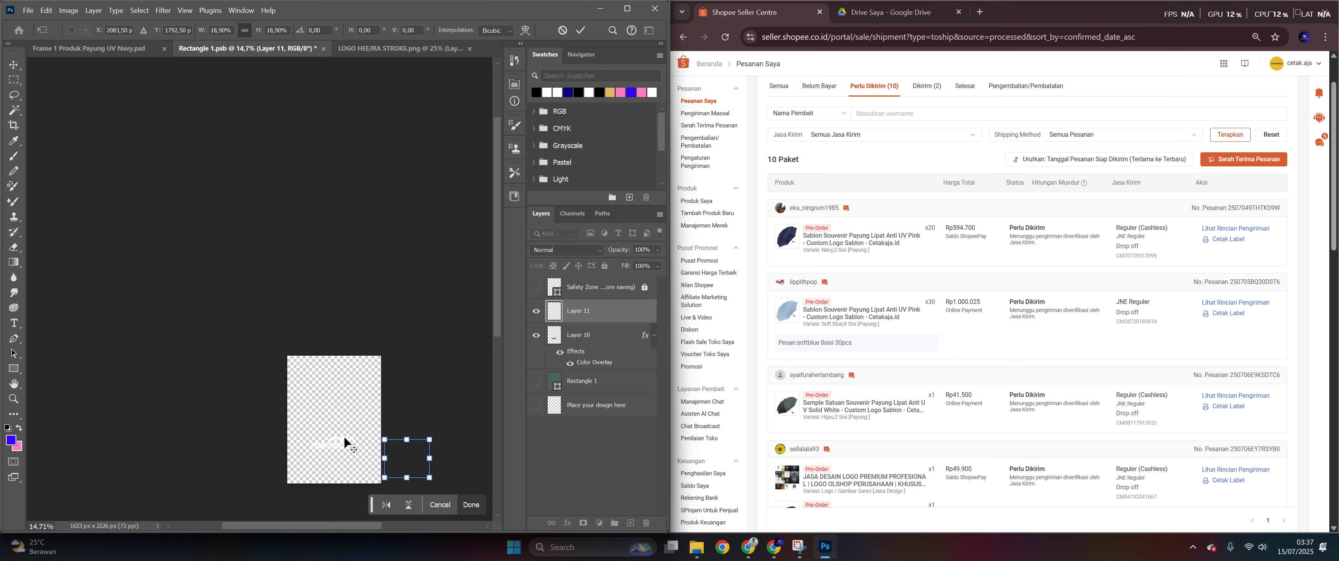
pyautogui.scroll(3, 341, 431)
pyautogui.moveTo(471, 478); pyautogui.dragTo(332, 453)
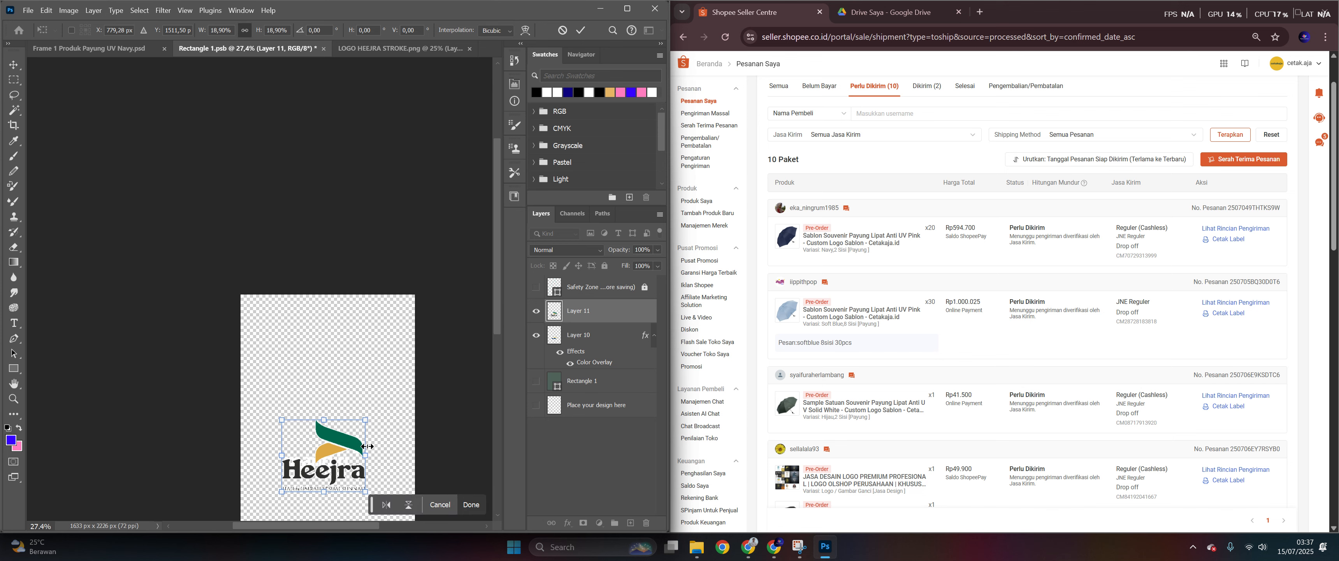
pyautogui.scroll(2, 329, 363)
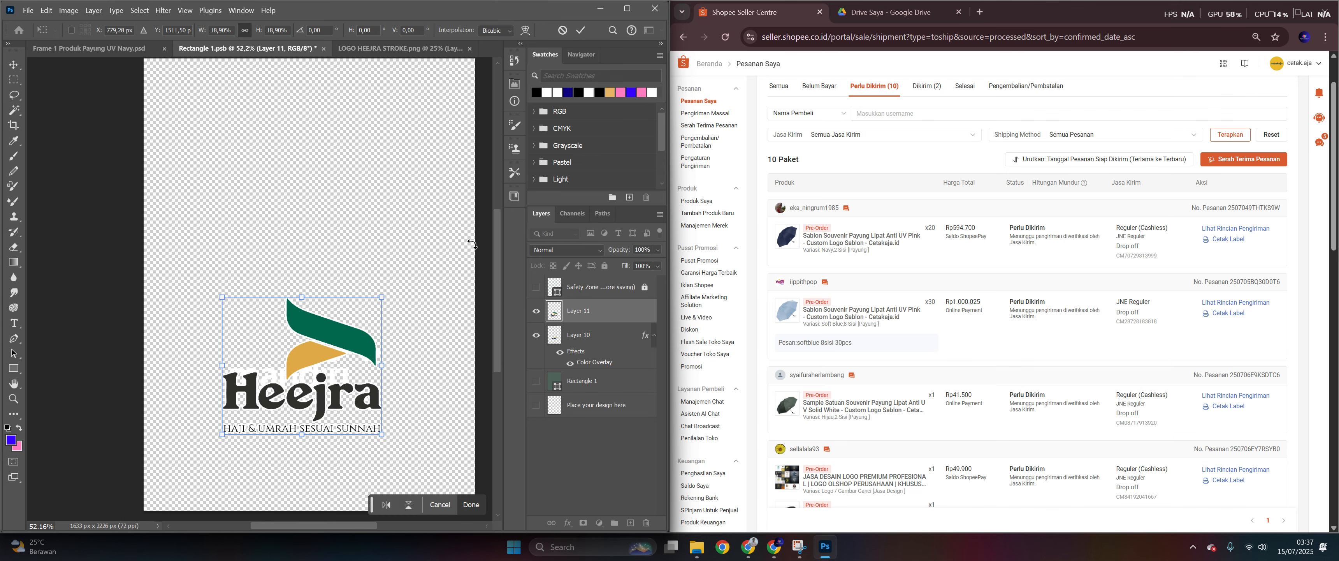
pyautogui.click(580, 30)
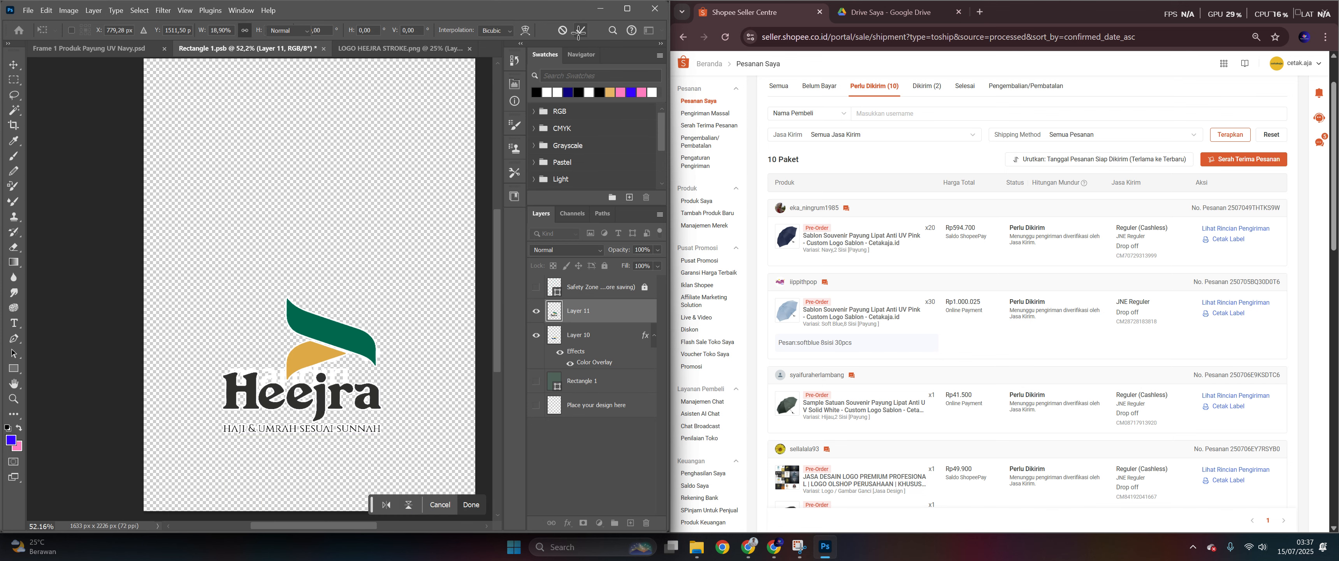
# - Identify the old mandiri logo's layer by toggling visibility and delete that layer, Layer 10
pyautogui.moveTo(577, 310); pyautogui.dragTo(582, 393)
pyautogui.moveTo(583, 316); pyautogui.dragTo(583, 312)
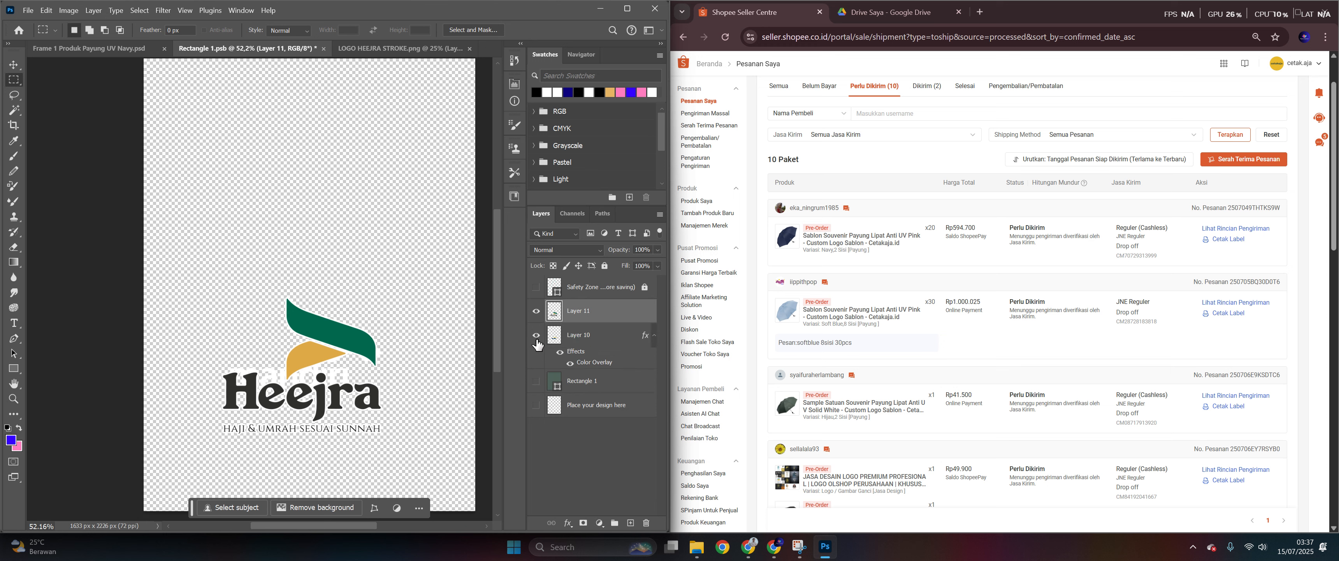
pyautogui.click(537, 311)
pyautogui.click(536, 310)
pyautogui.click(536, 334)
pyautogui.click(537, 334)
pyautogui.click(585, 340)
pyautogui.click(645, 522)
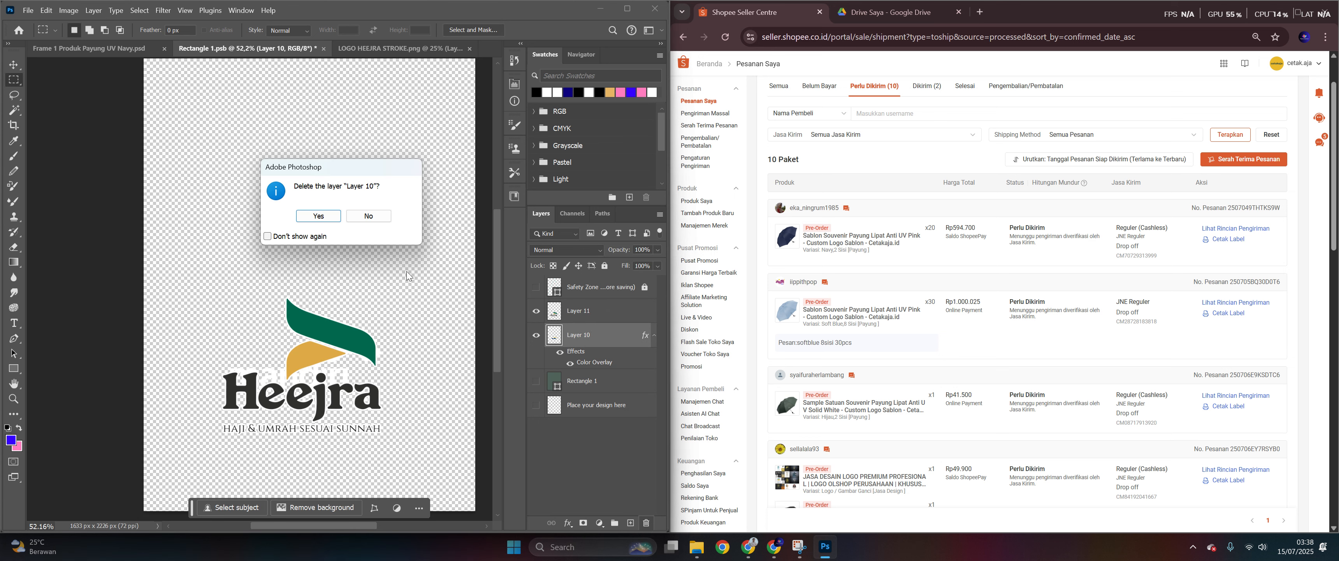
pyautogui.click(318, 221)
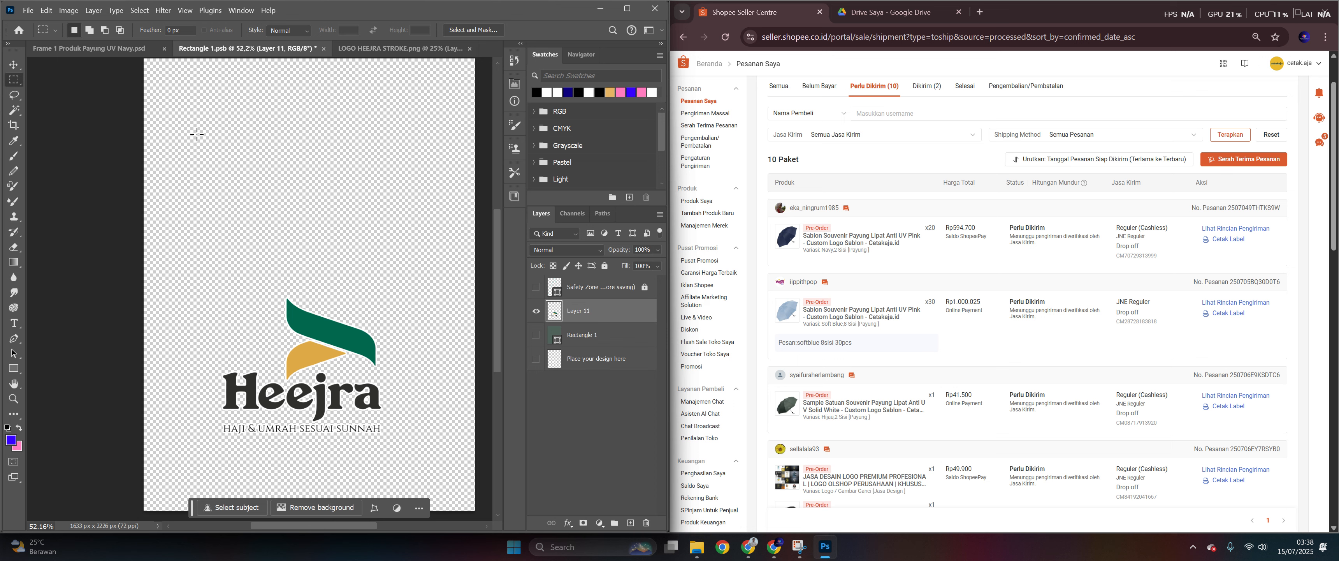
# - Save the Rectangle 1.psb smart object, and close both it and LOGO HEEJRA STROKE.png to return to the umbrella file
pyautogui.scroll(-1, 338, 226)
pyautogui.moveTo(378, 224); pyautogui.dragTo(332, 223)
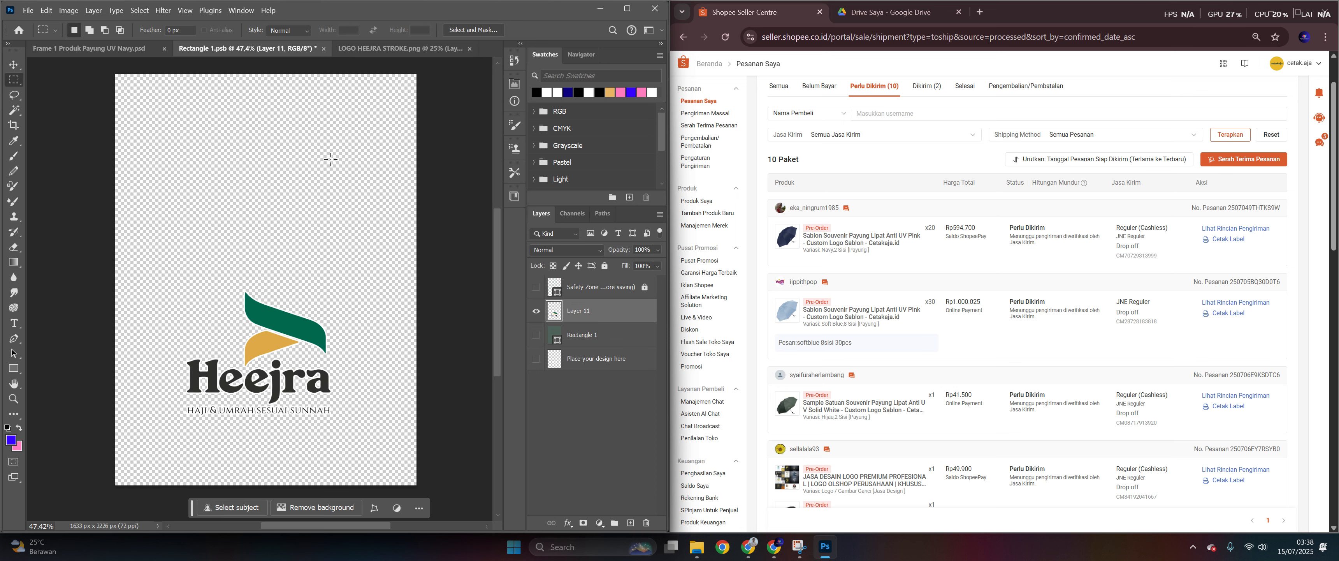
pyautogui.hotkey('ctrl', 's')
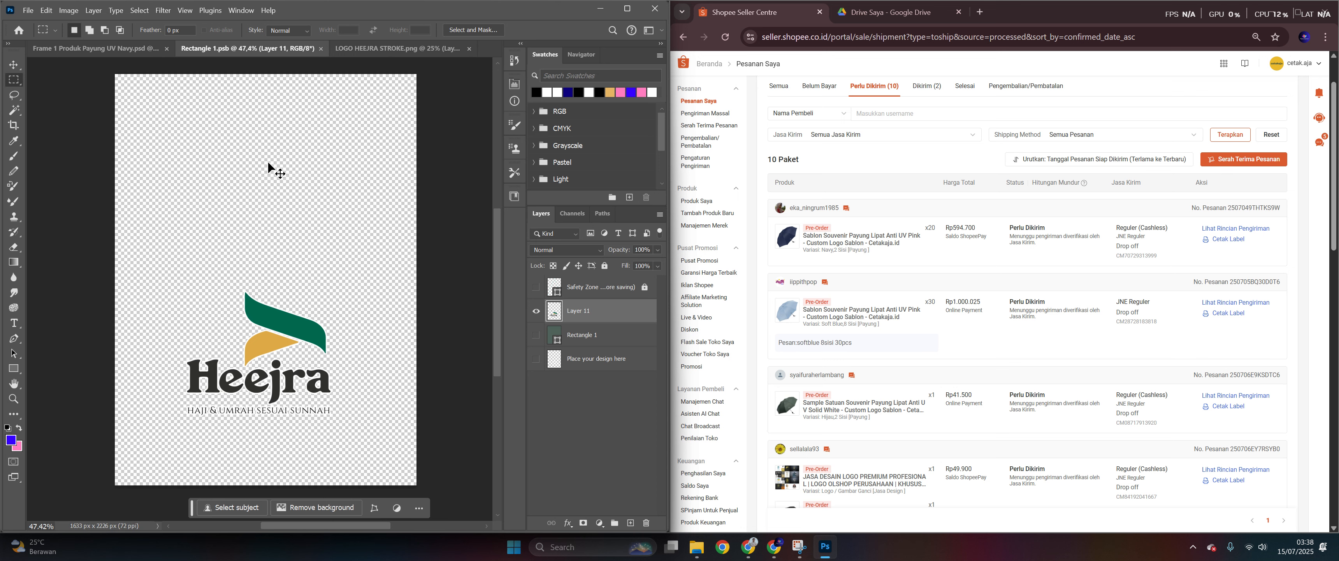
pyautogui.click(320, 47)
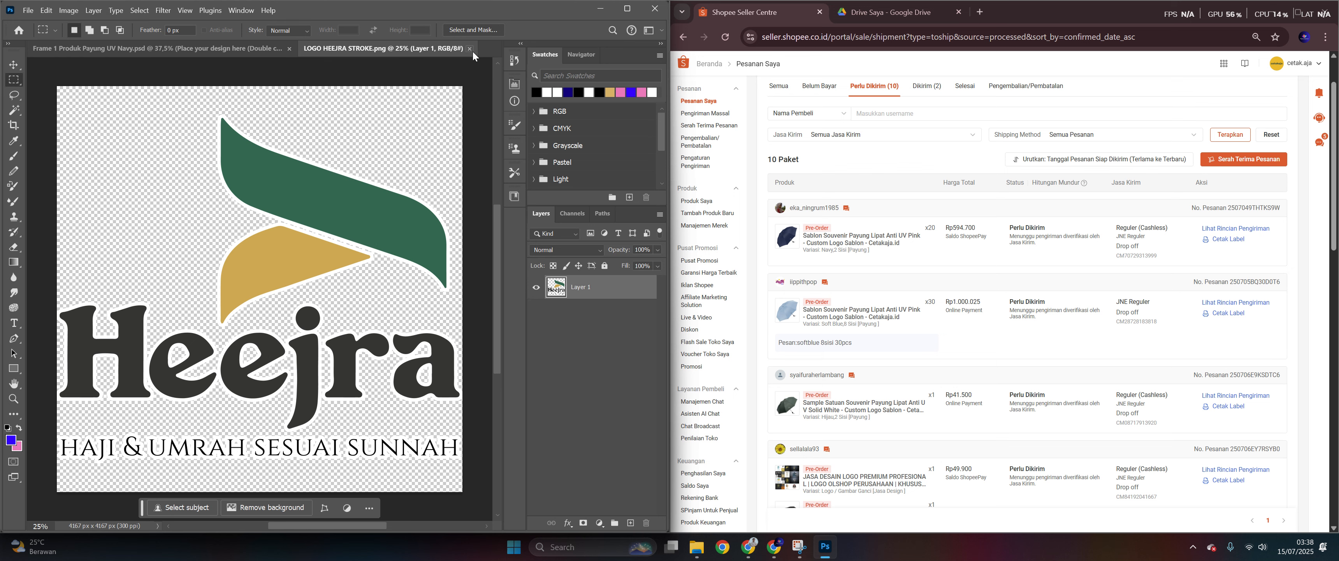
pyautogui.click(470, 48)
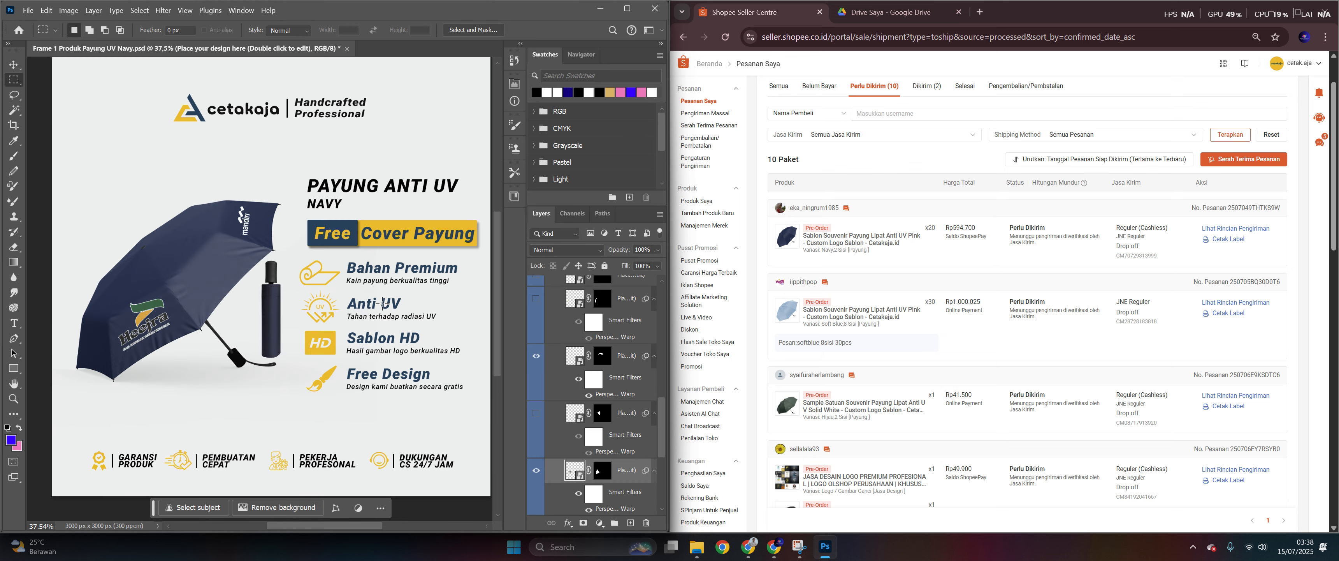
# - Reopen the front segment's logo smart object, move the Heejra logo down to about Y 1686 px, save it and close it
pyautogui.scroll(5, 133, 310)
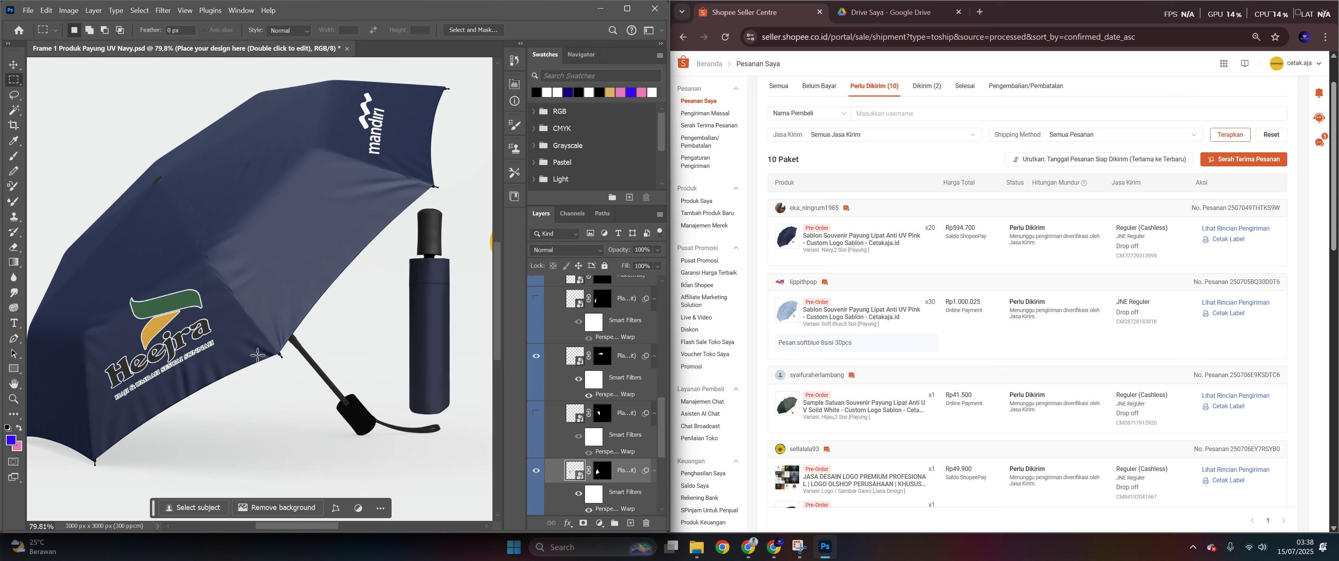
pyautogui.scroll(-1, 199, 282)
pyautogui.scroll(-2, 199, 283)
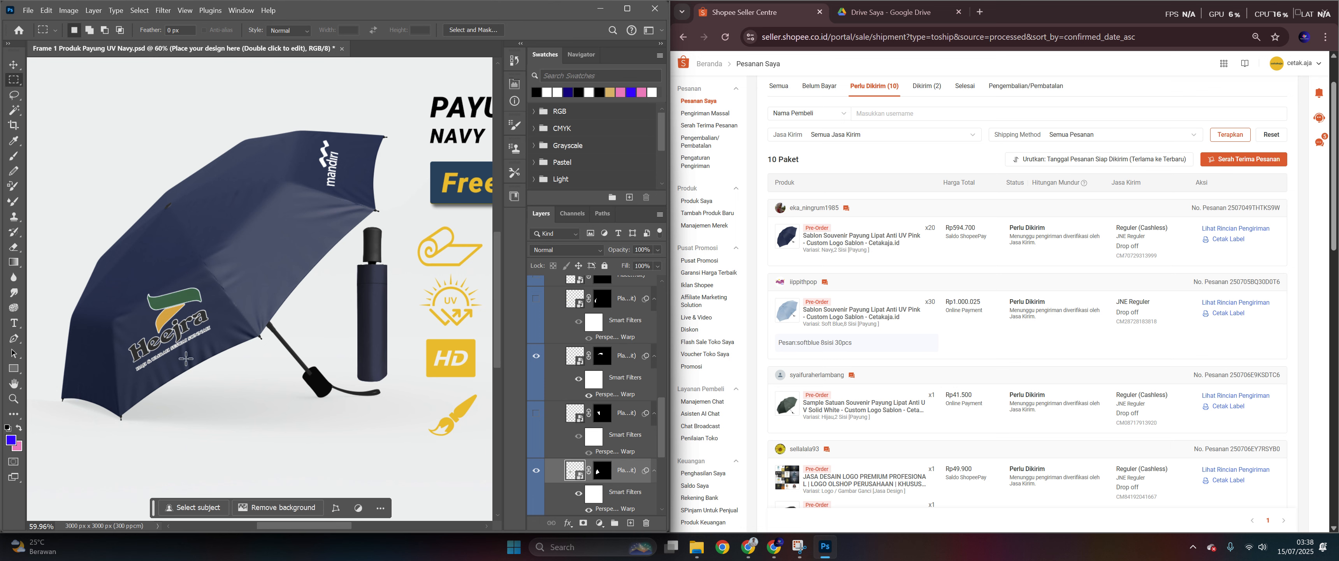
pyautogui.scroll(3, 128, 341)
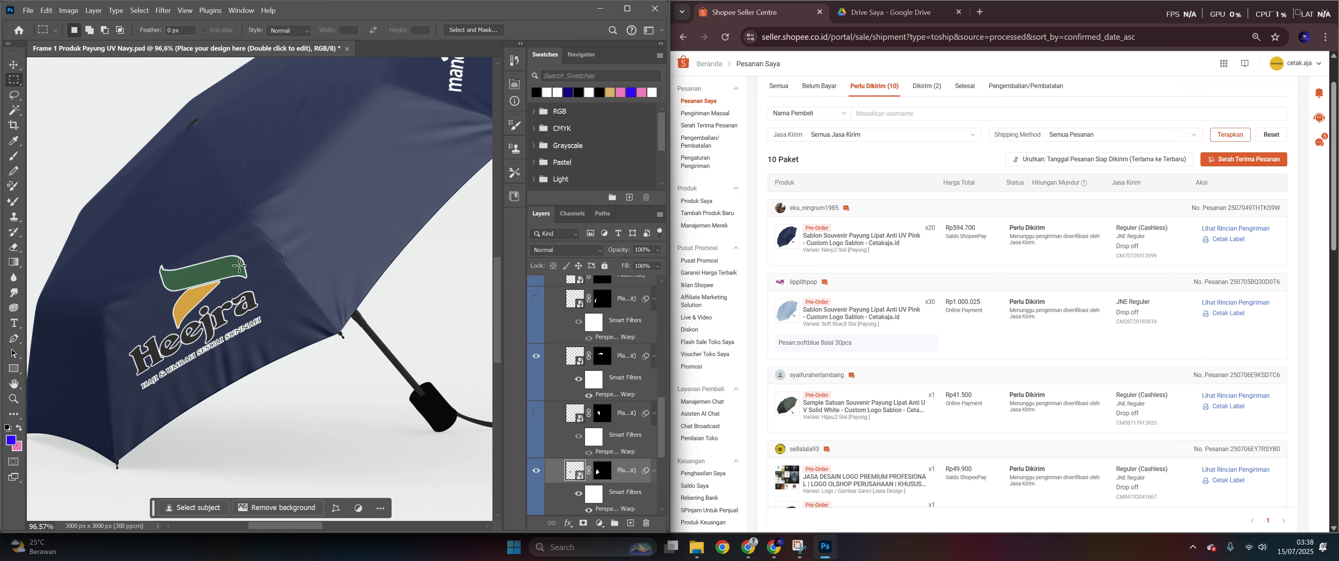
pyautogui.doubleClick(572, 482)
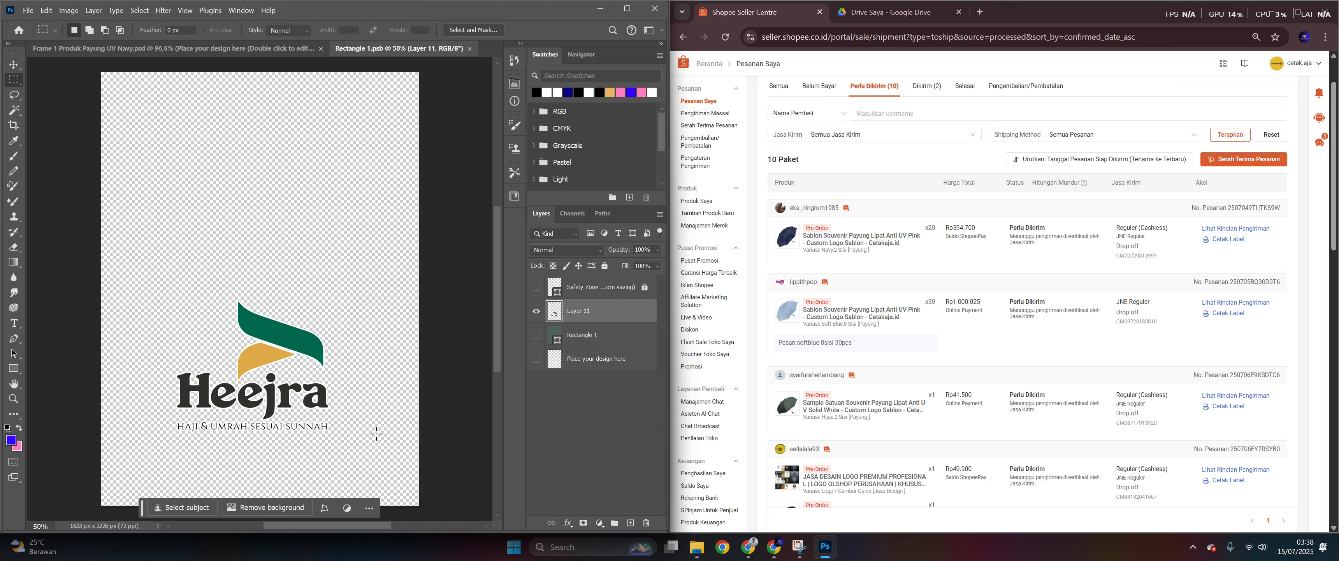
pyautogui.hotkey('ctrl', 't')
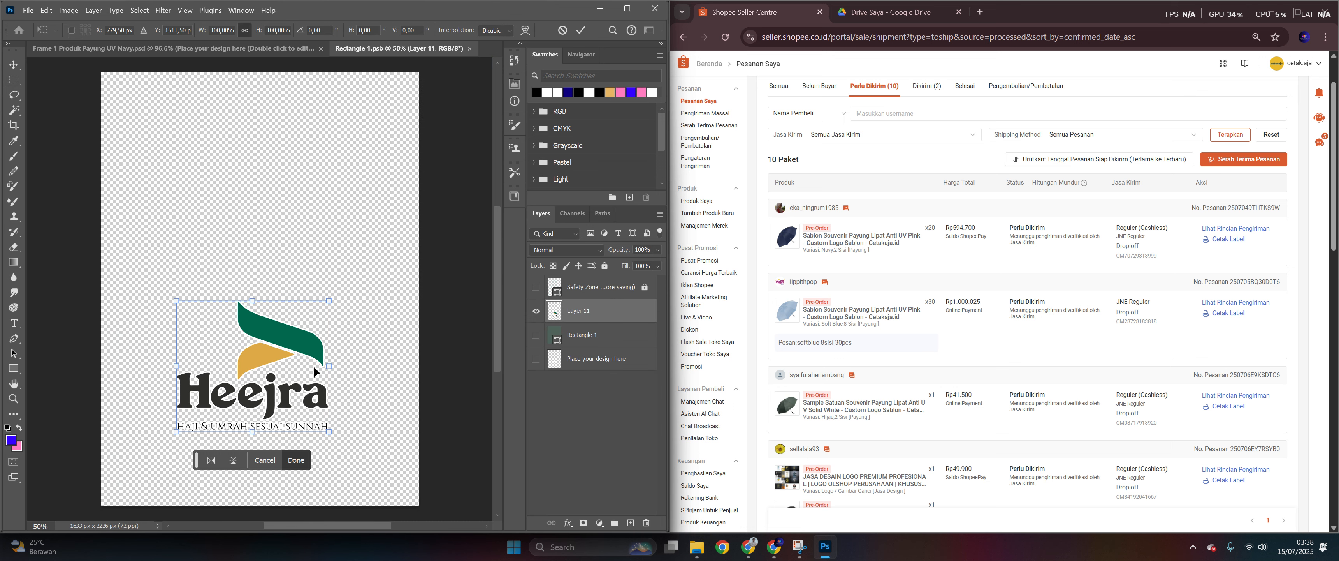
pyautogui.moveTo(265, 350); pyautogui.dragTo(267, 386)
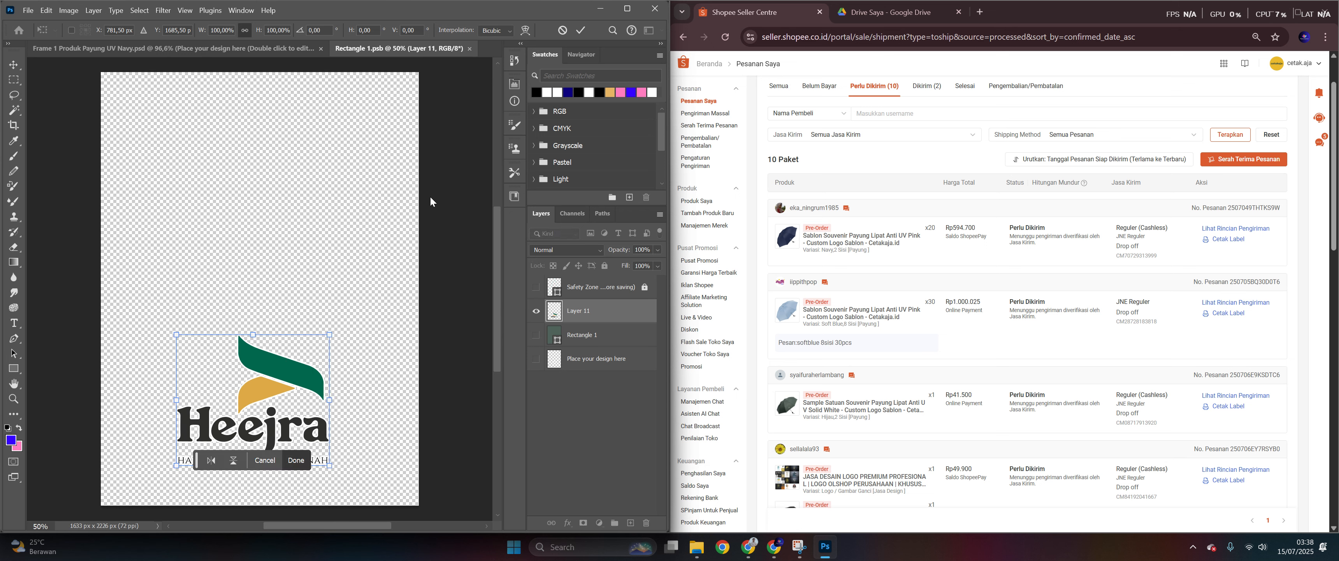
pyautogui.click(583, 29)
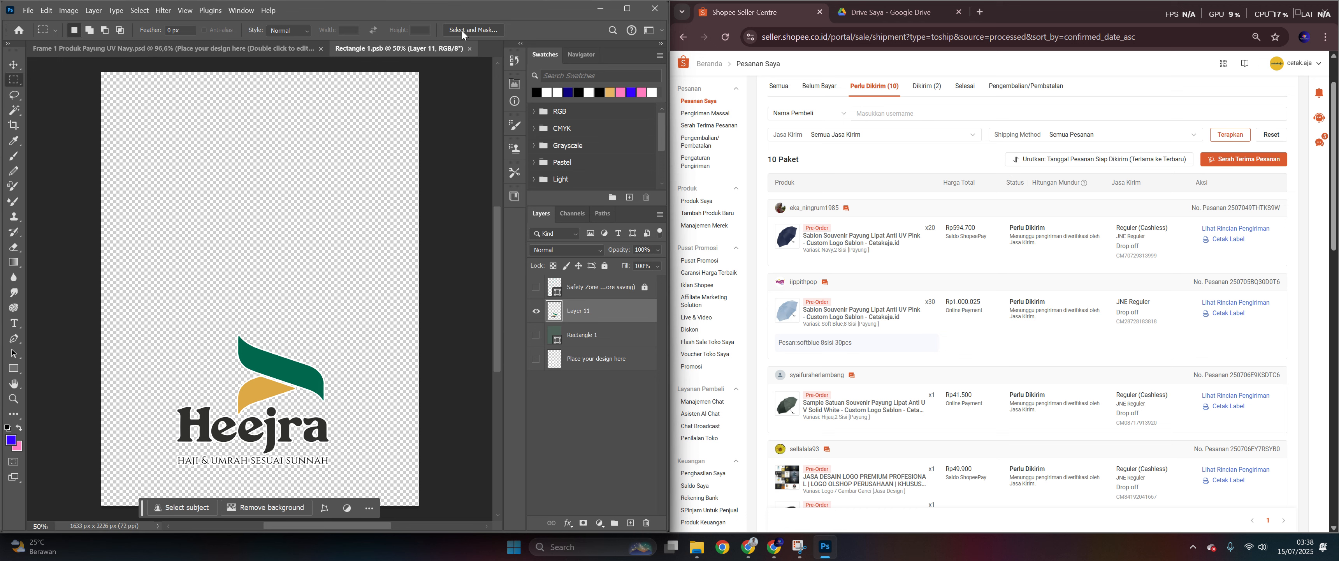
pyautogui.click(470, 48)
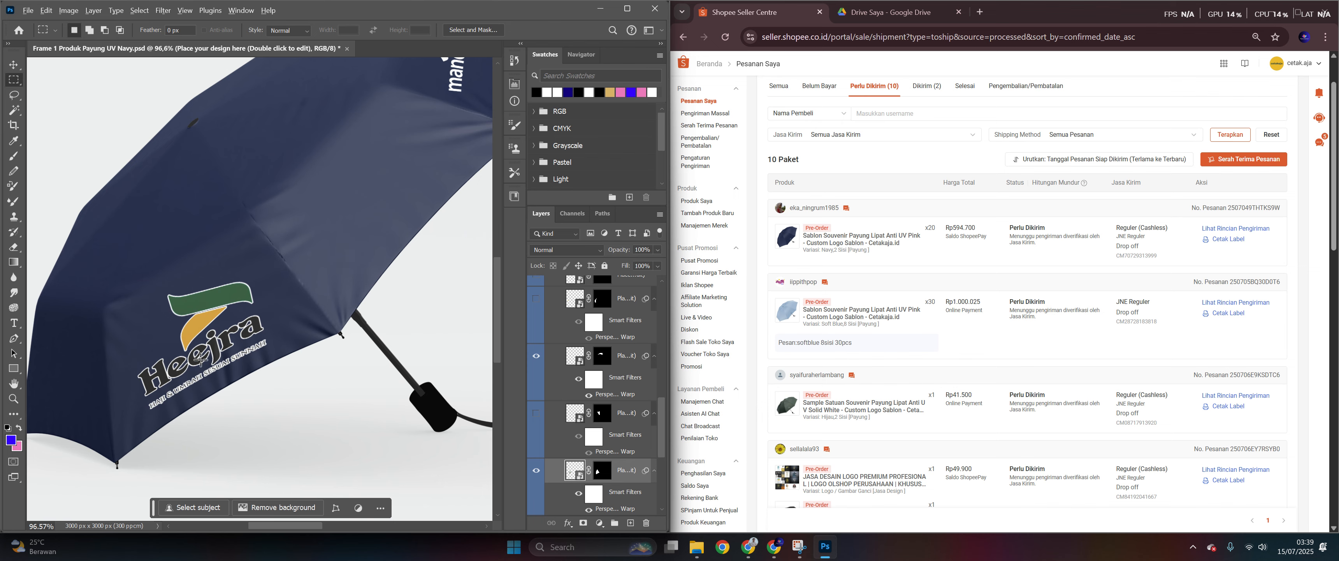
# - Examine the Heejra logo's placement near the lower edge of the umbrella's front segment
pyautogui.scroll(-3, 202, 356)
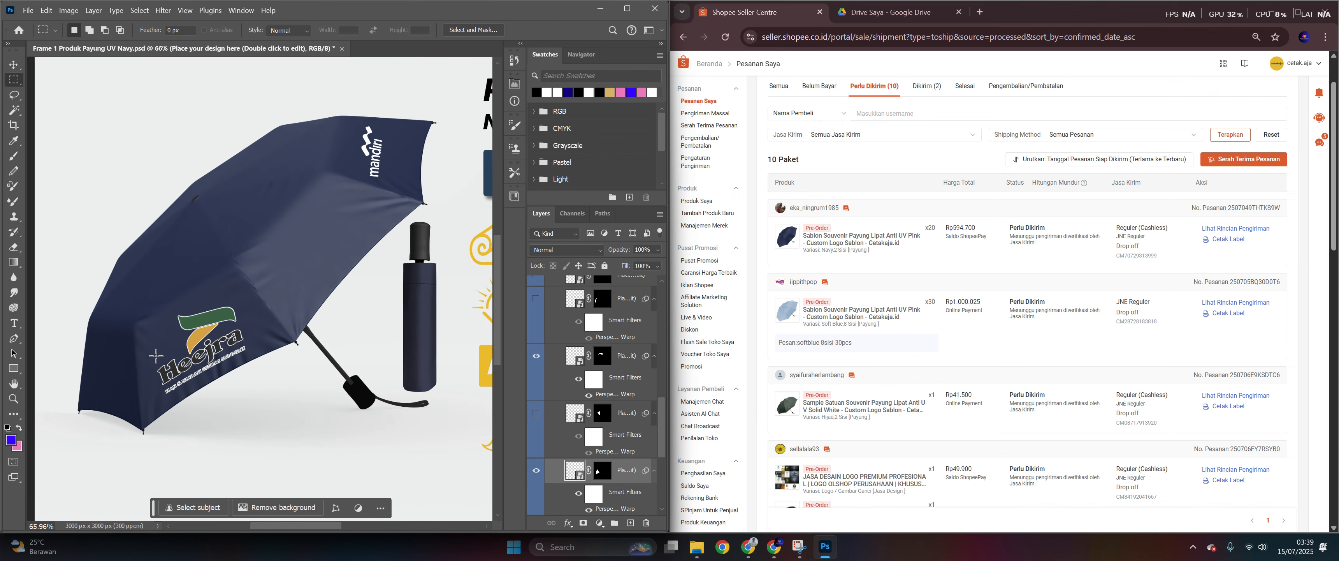
pyautogui.scroll(3, 173, 369)
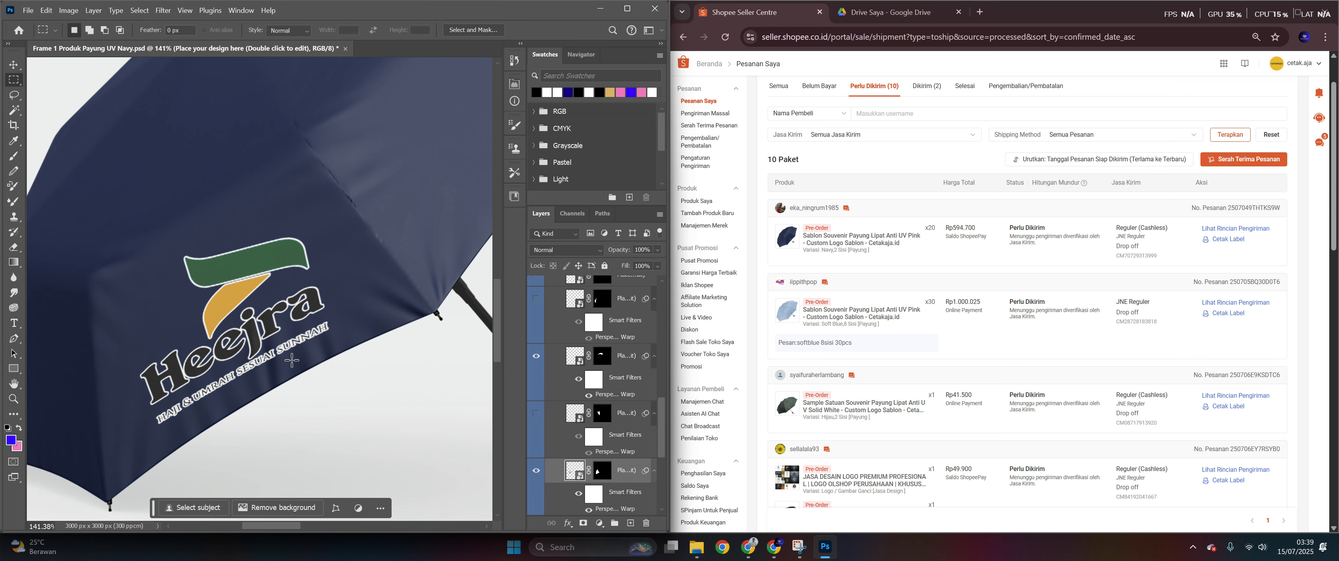
pyautogui.scroll(-3, 334, 339)
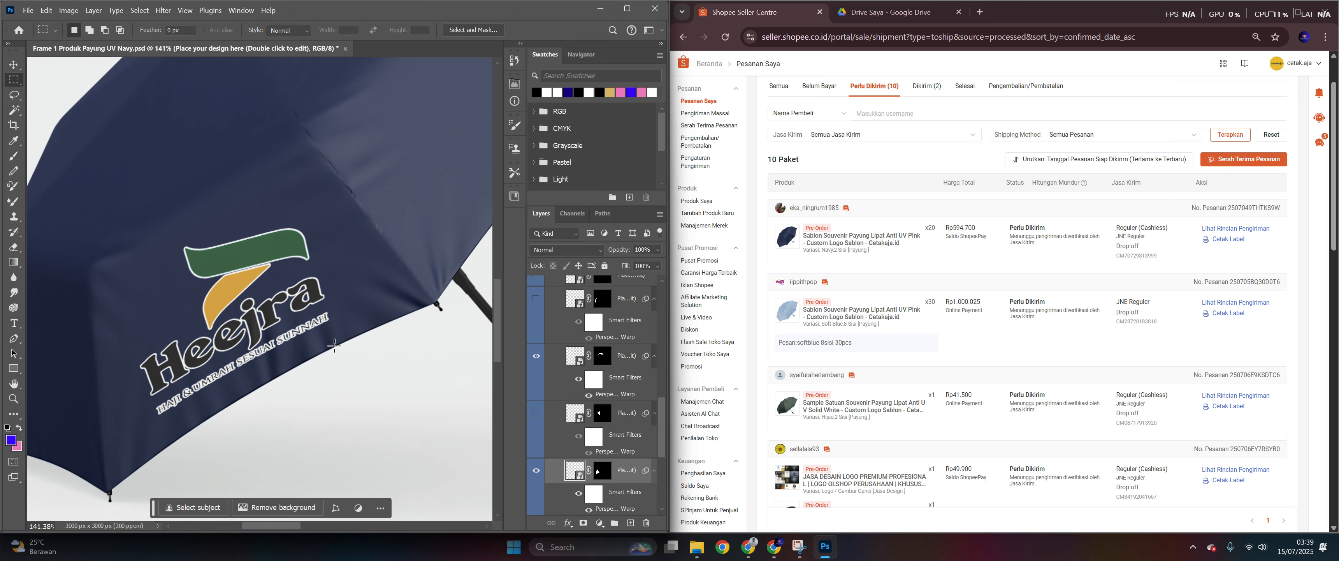
pyautogui.scroll(-3, 329, 356)
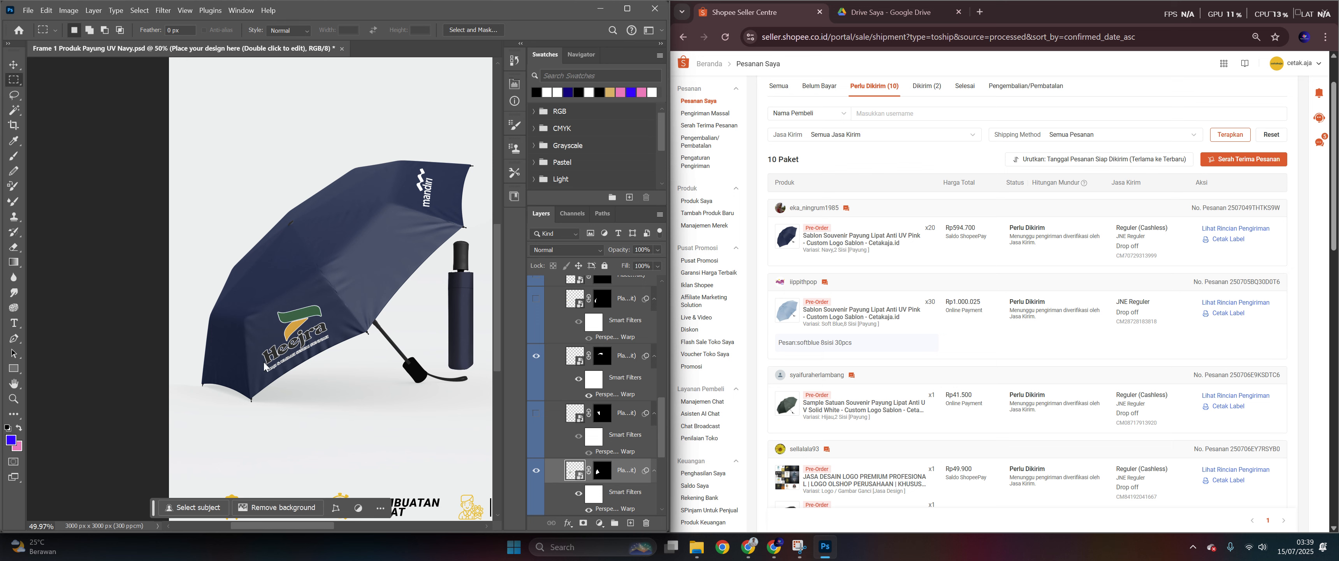
# - Open logomark Simba Bullion white (1).png, copy the whole logo and return to the navy umbrella file
pyautogui.rightClick(345, 352)
pyautogui.click(393, 297)
pyautogui.moveTo(409, 294); pyautogui.dragTo(312, 314)
pyautogui.scroll(10, 218, 341)
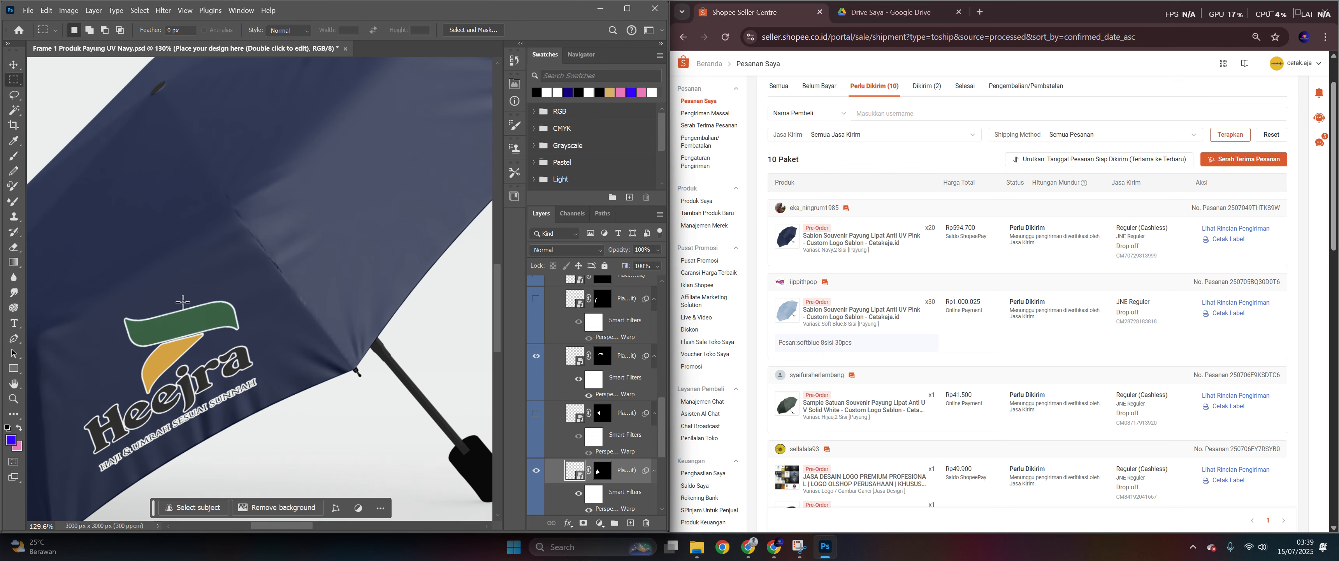
pyautogui.scroll(-4, 187, 450)
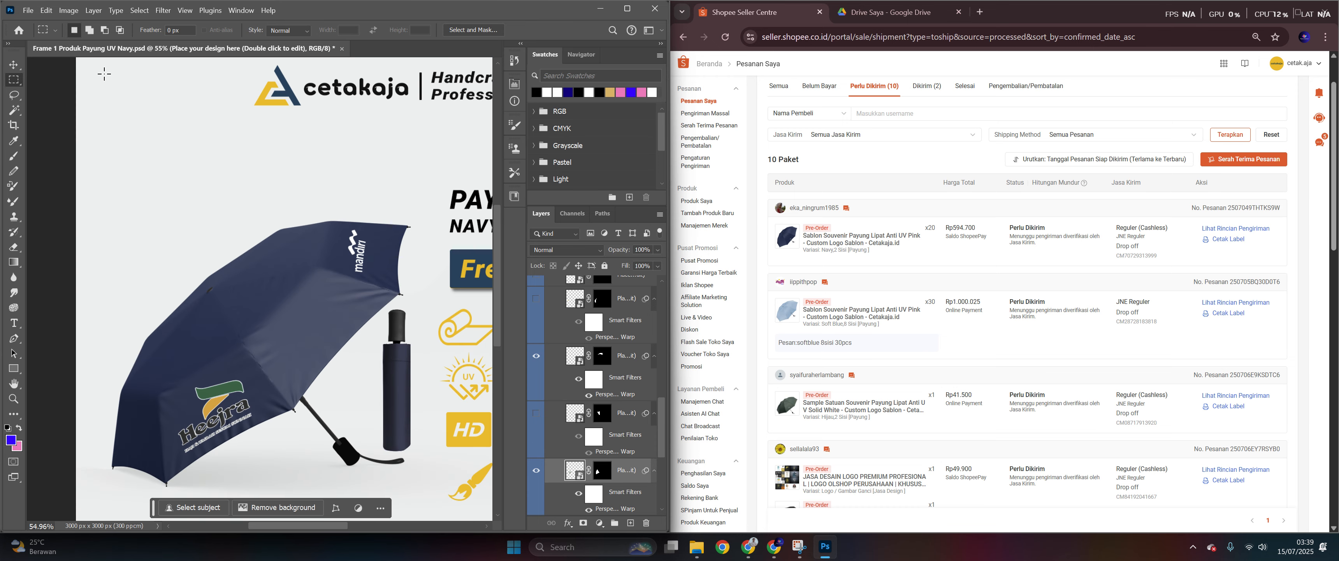
pyautogui.click(28, 11)
pyautogui.click(61, 39)
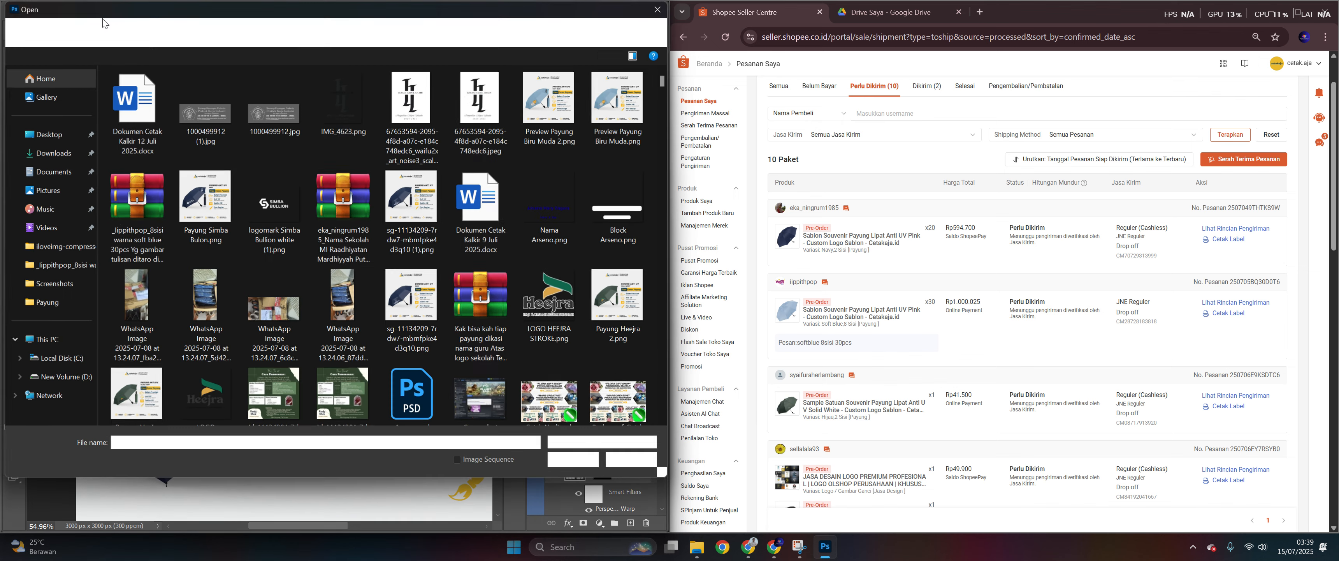
pyautogui.doubleClick(281, 214)
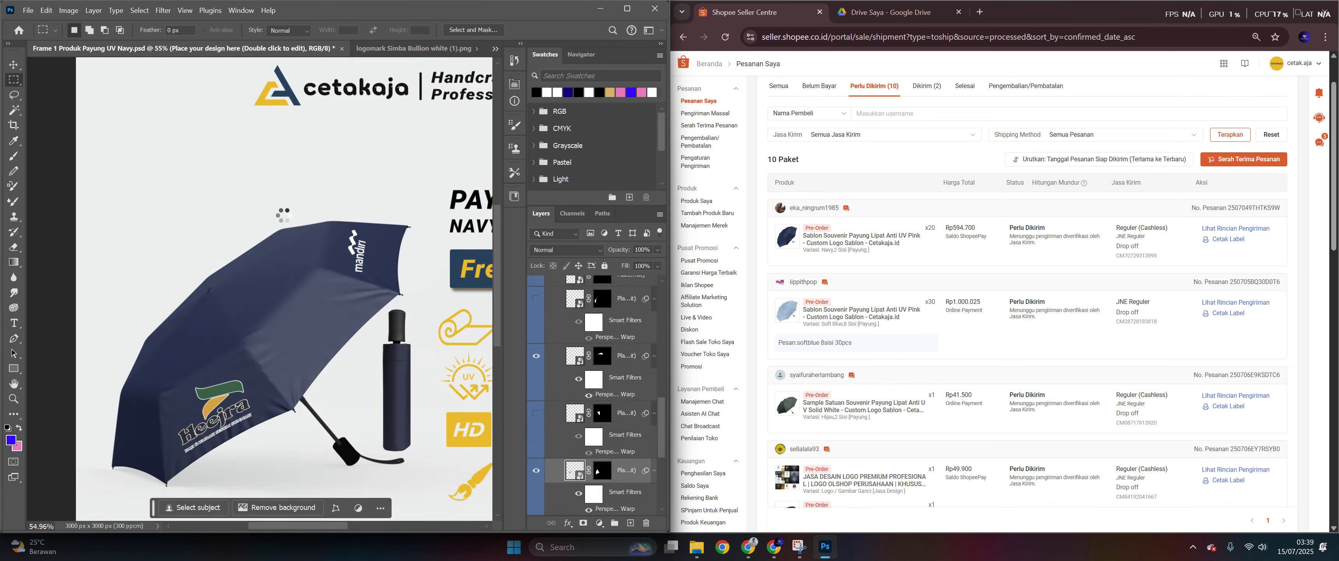
pyautogui.click(200, 49)
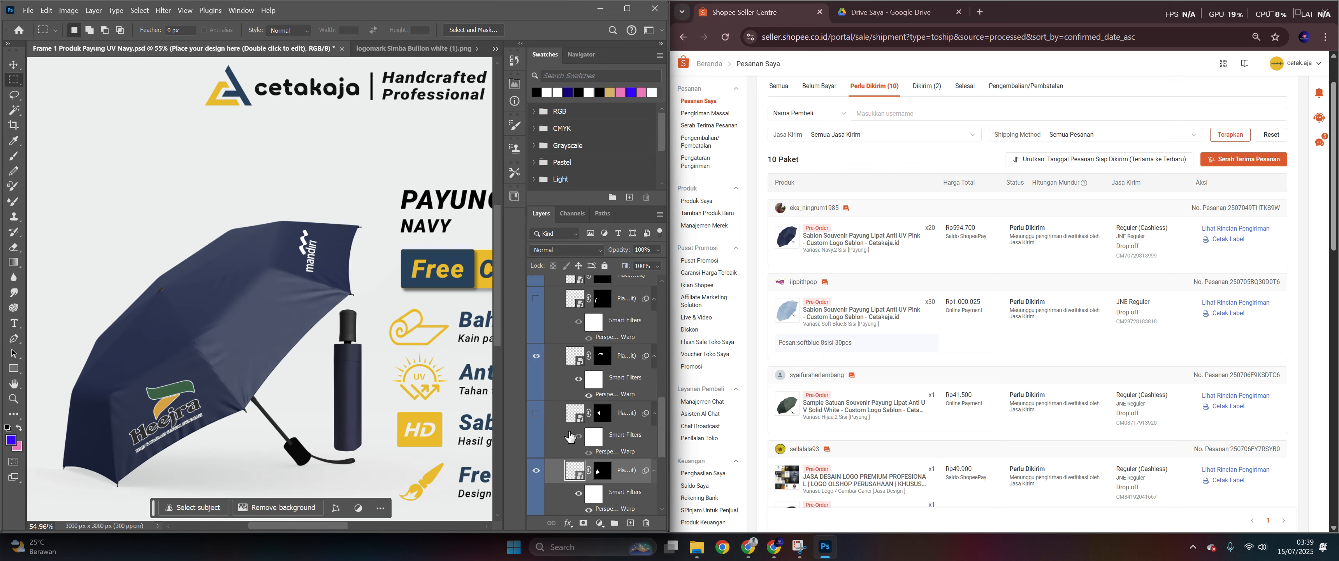
# - Hide the remaining mandiri logo's layer and paste the Simba Bullion logo into the front segment's smart object
pyautogui.click(536, 357)
pyautogui.doubleClick(576, 471)
pyautogui.hotkey('ctrl', 'v')
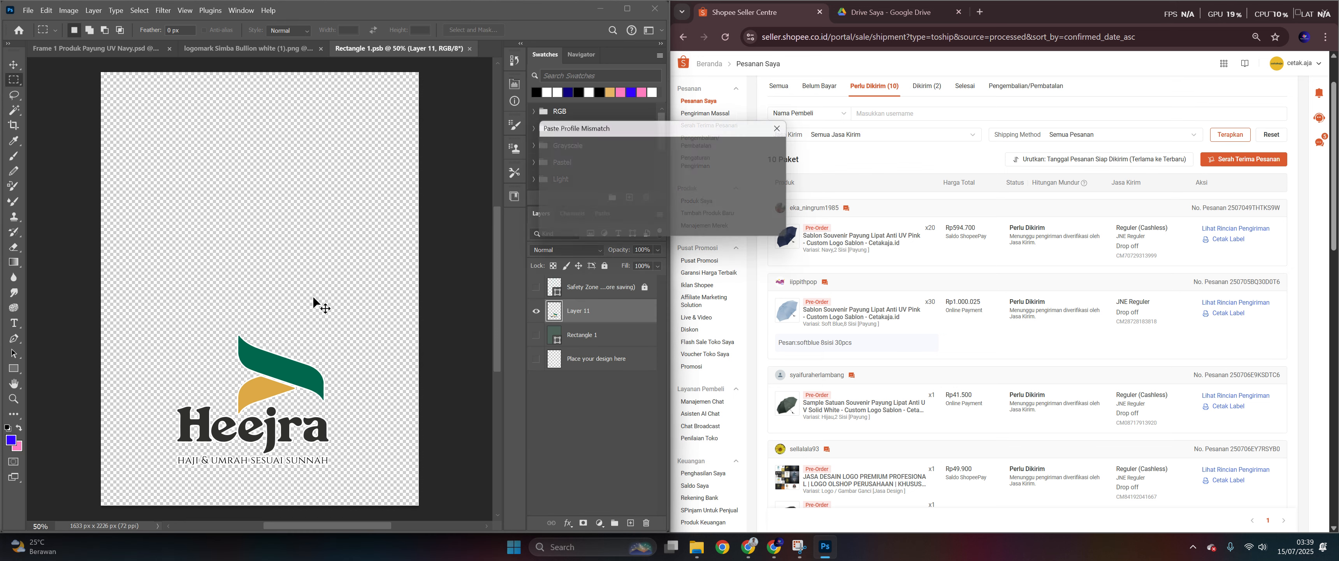
pyautogui.click(727, 231)
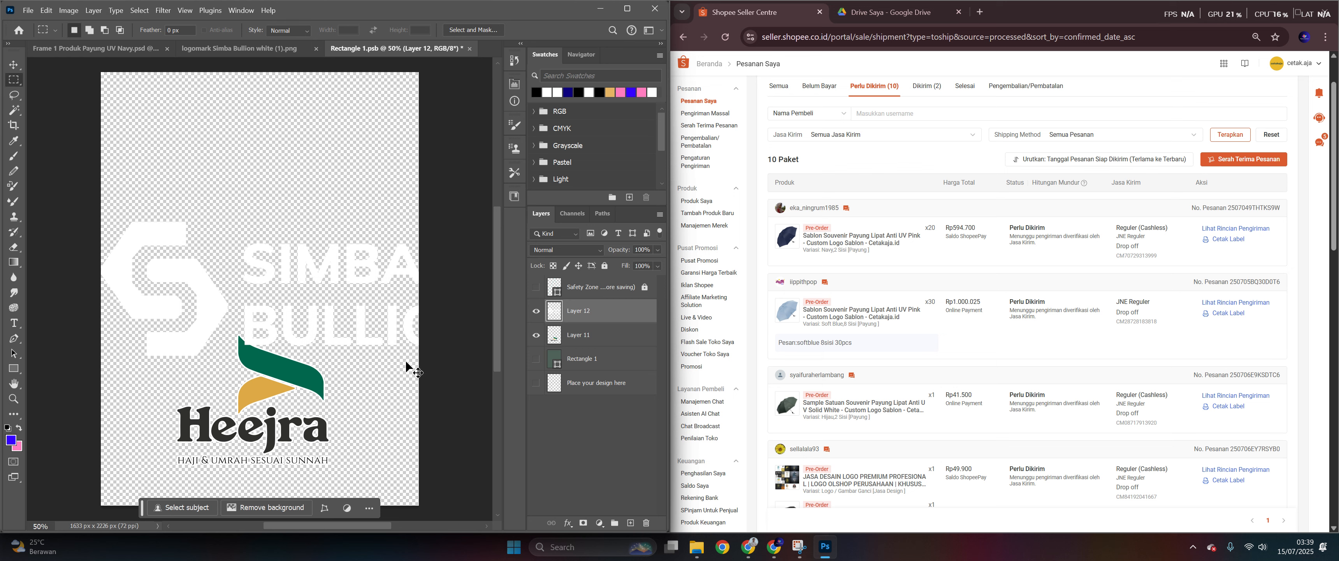
# - Scale the pasted Simba Bullion logo to about 53.47%, move it down to about Y 1736 px, and hide the Heejra layer
pyautogui.hotkey('ctrl', 't')
pyautogui.moveTo(482, 371); pyautogui.dragTo(376, 317)
pyautogui.moveTo(309, 289); pyautogui.dragTo(287, 415)
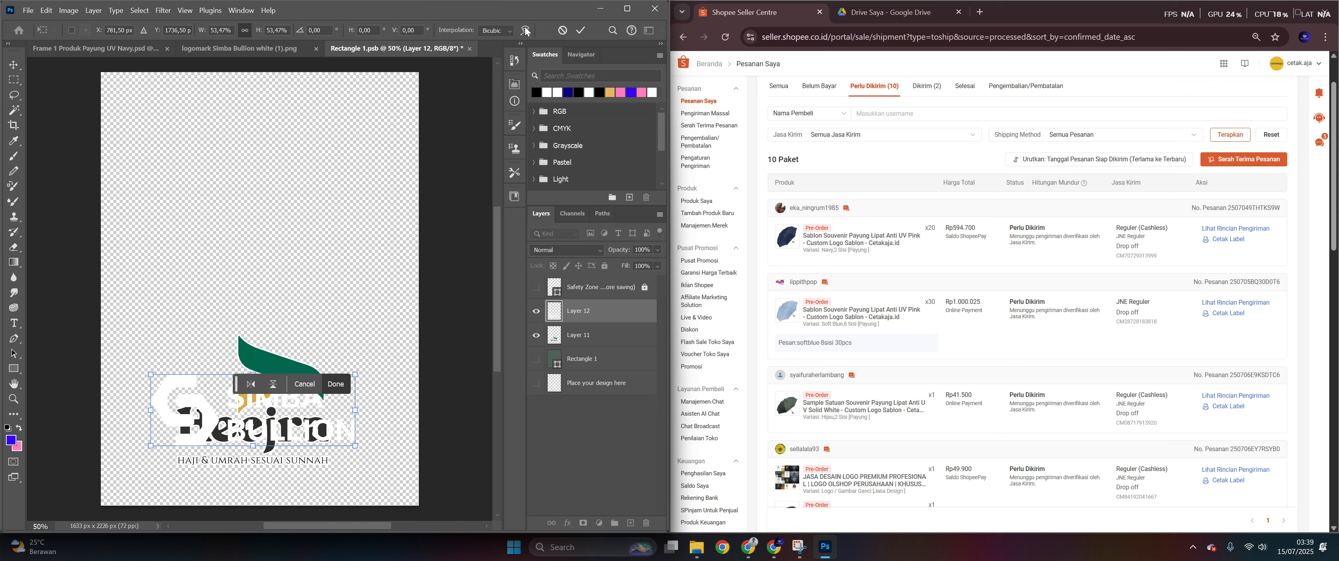
pyautogui.click(581, 29)
pyautogui.click(537, 337)
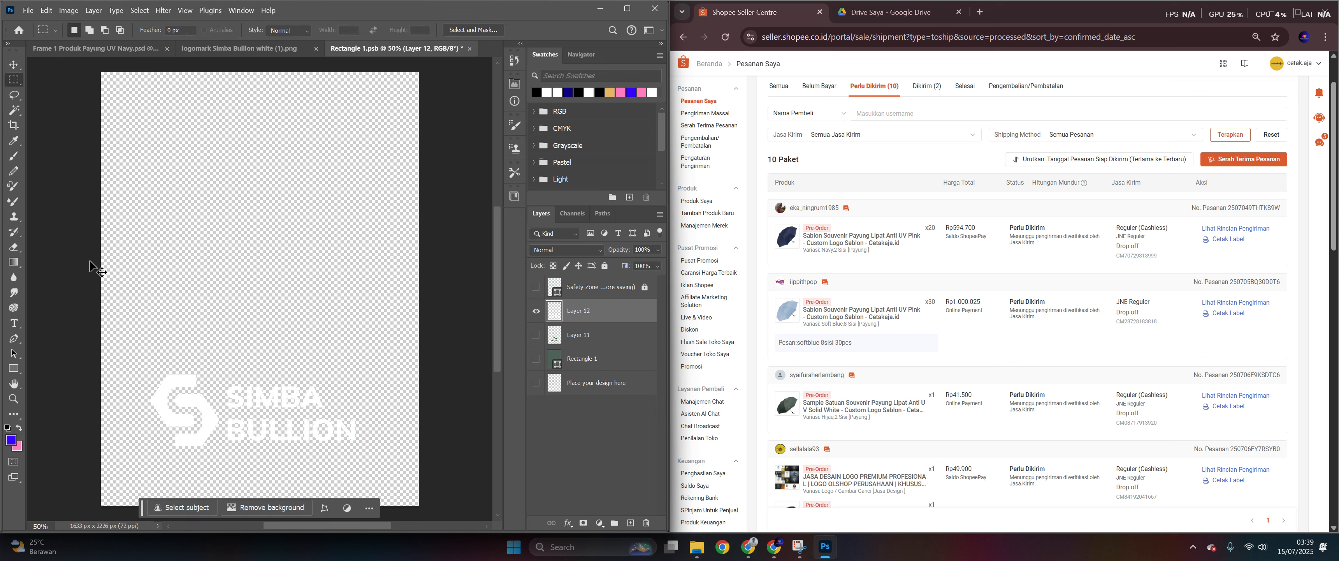
# - Save and close the Rectangle 1.psb smart object, close the Simba Bullion PNG, and inspect the logo on the umbrella's front segment
pyautogui.hotkey('ctrl', 's')
pyautogui.click(470, 49)
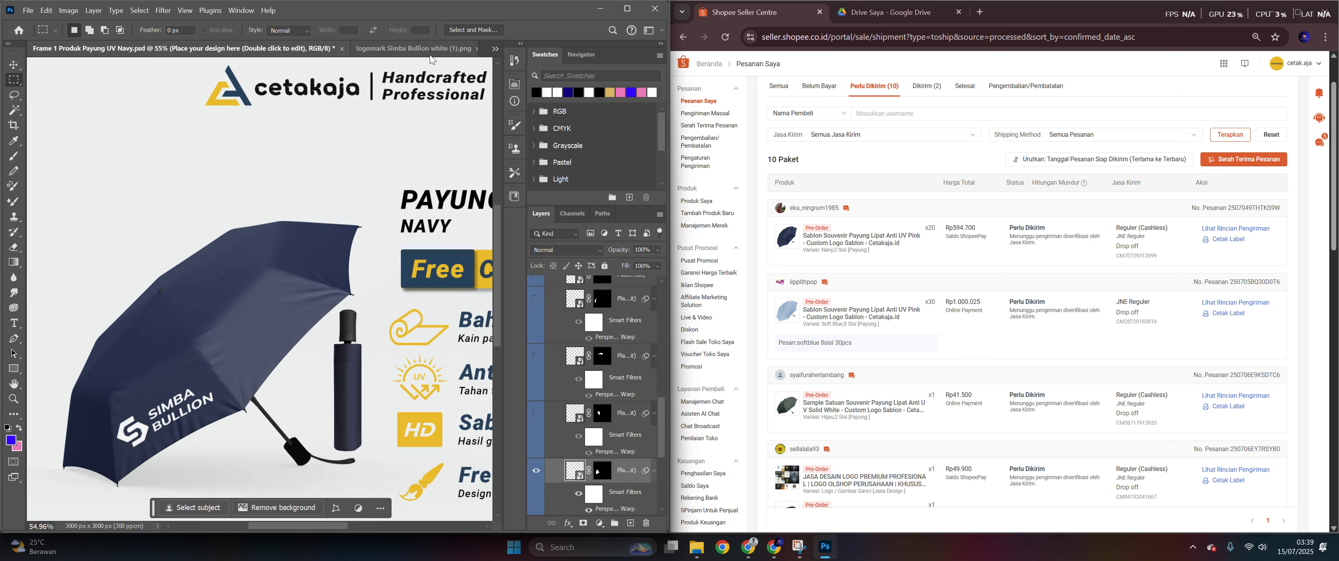
pyautogui.click(473, 49)
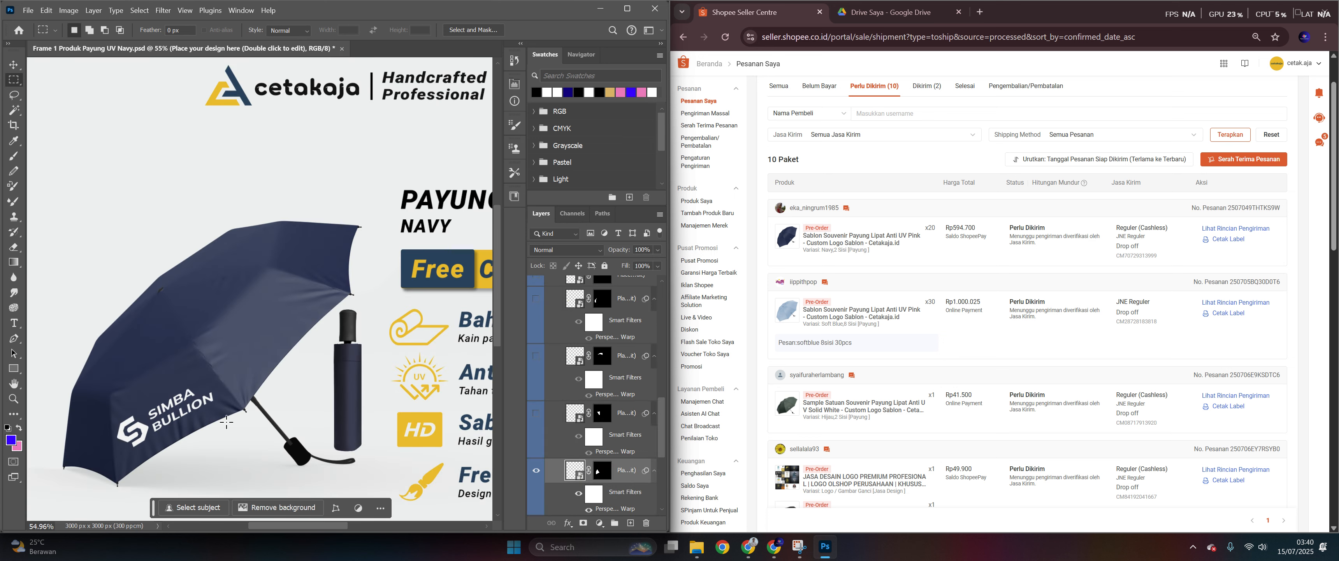
pyautogui.scroll(3, 174, 464)
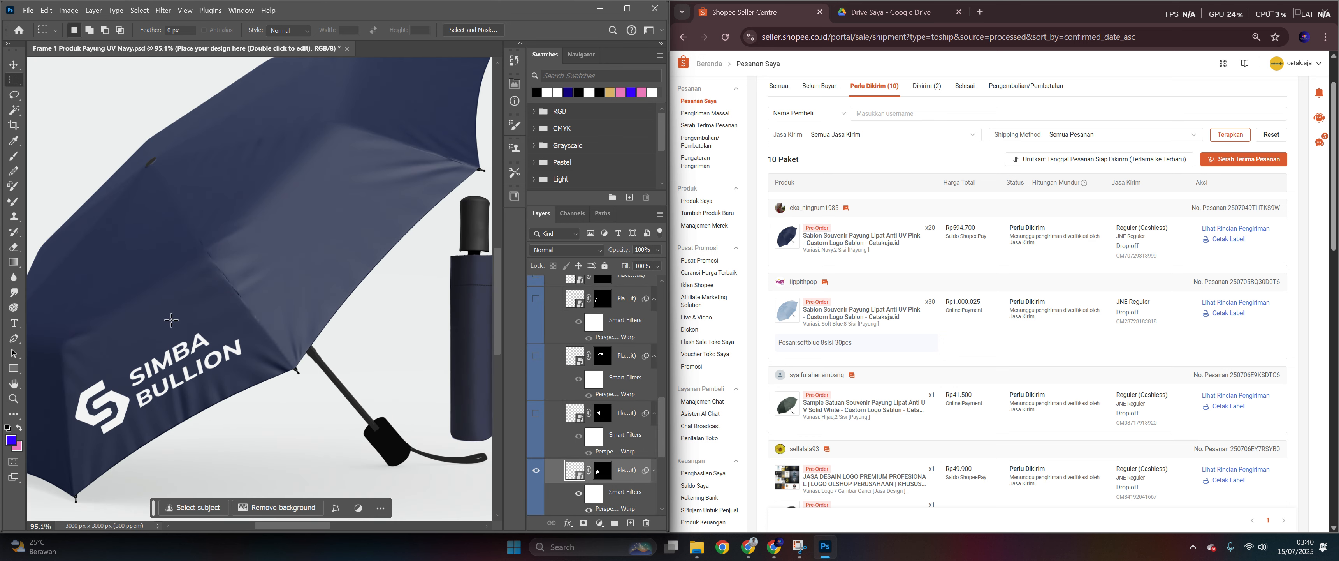
pyautogui.scroll(-3, 286, 347)
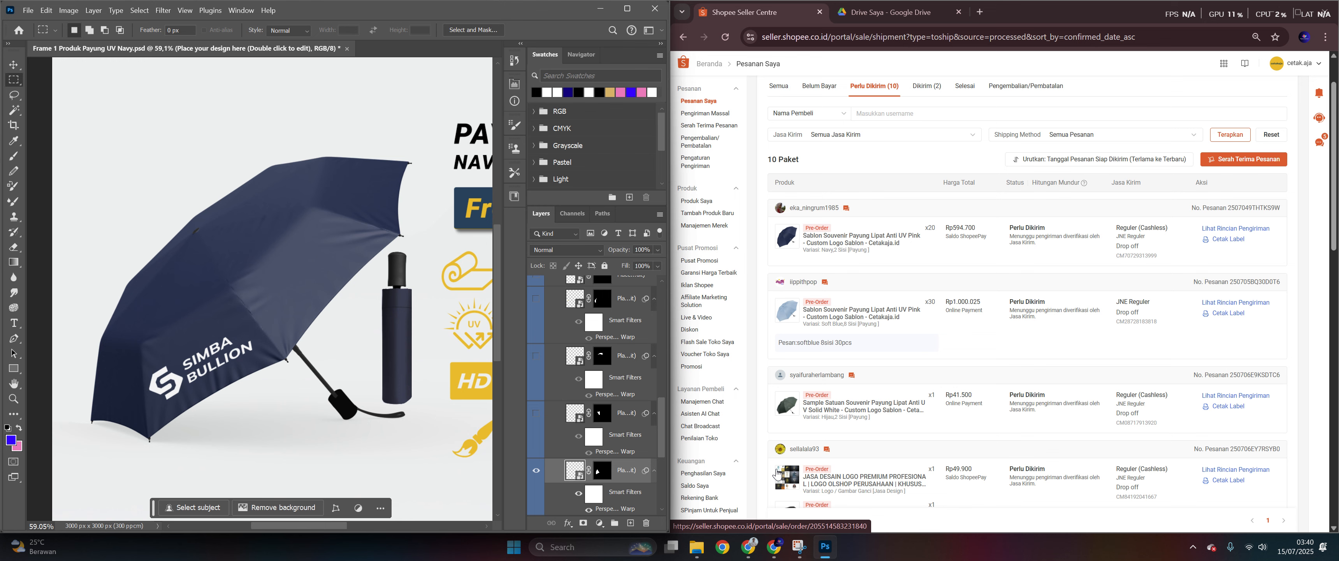
# - Open Dokumen Cetak Kalkir 12 Juli 2025.docx from the Cetakaja folder in Word and delete the picture on its page
pyautogui.click(621, 546)
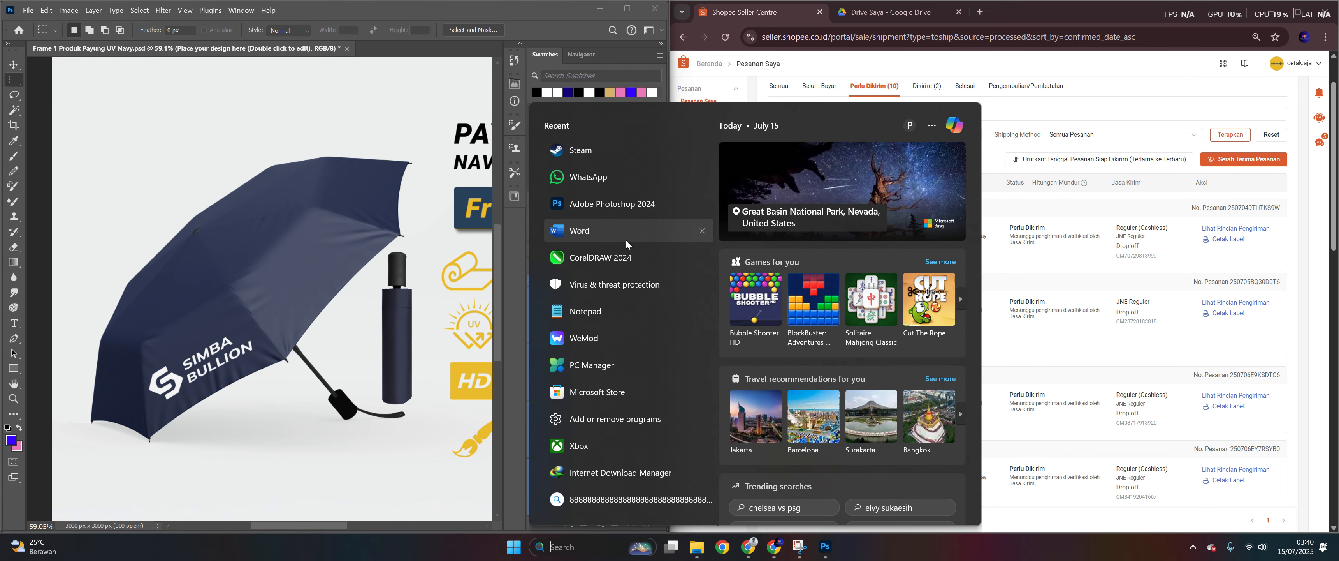
pyautogui.click(700, 552)
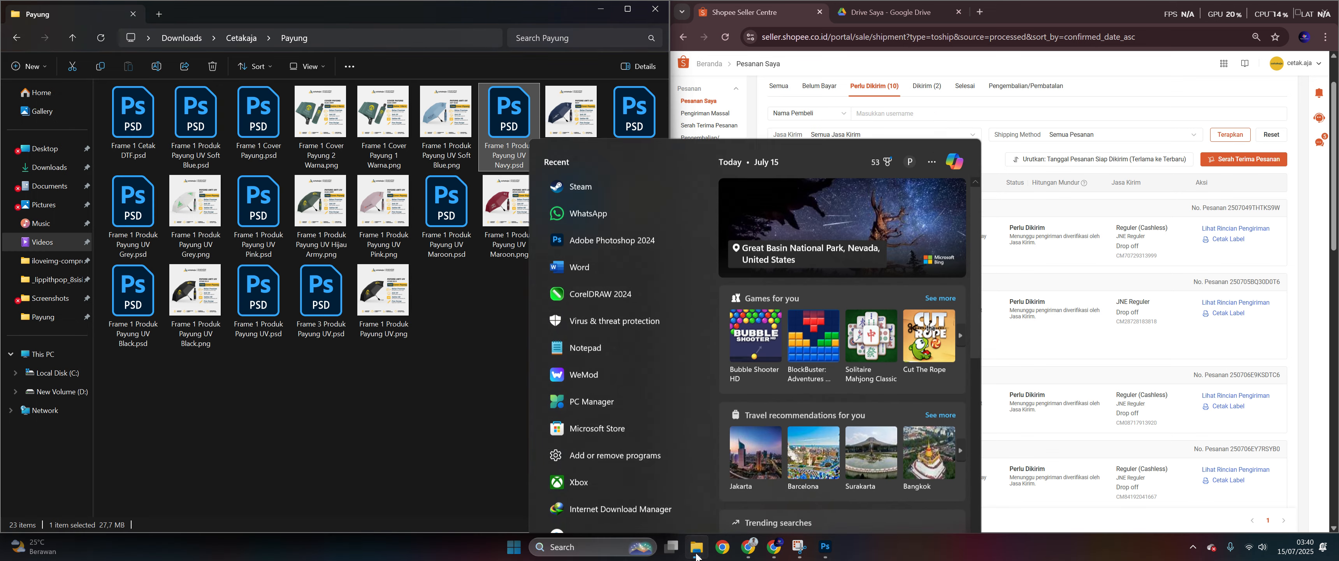
pyautogui.click(244, 38)
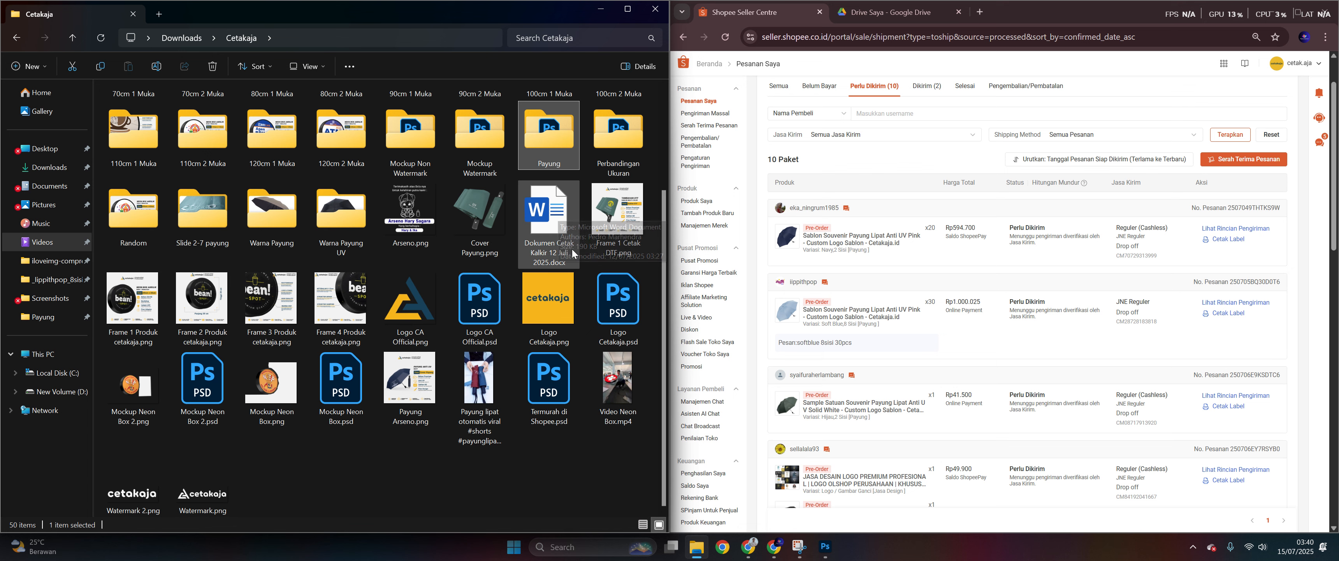
pyautogui.doubleClick(558, 211)
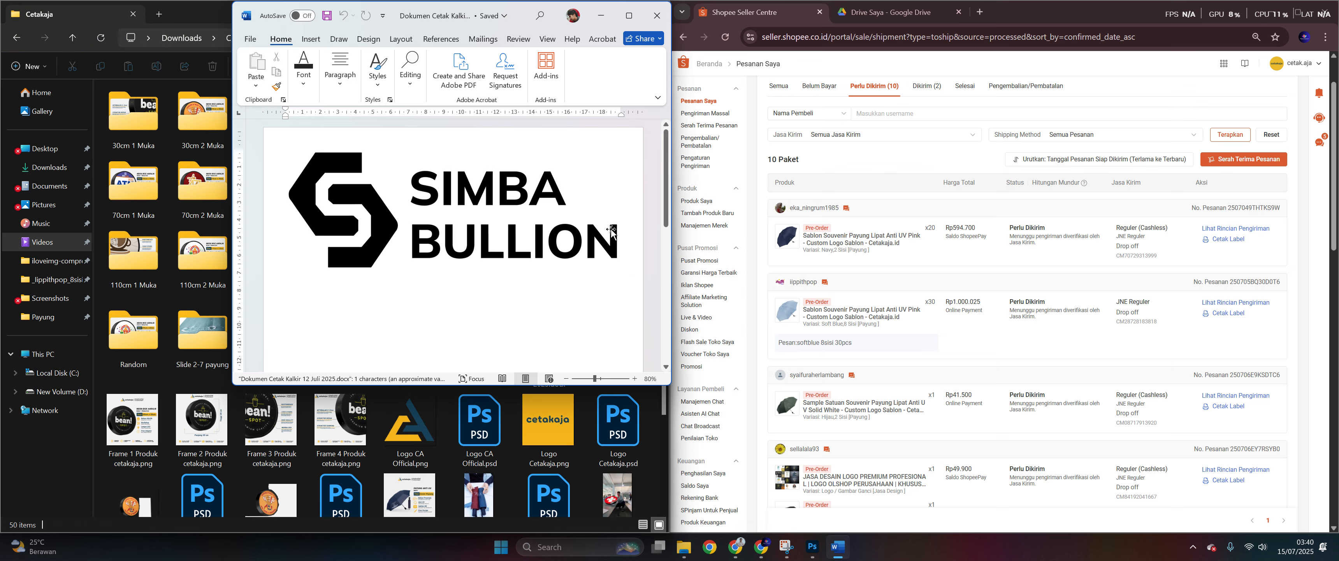
pyautogui.moveTo(524, 15); pyautogui.dragTo(3, 287)
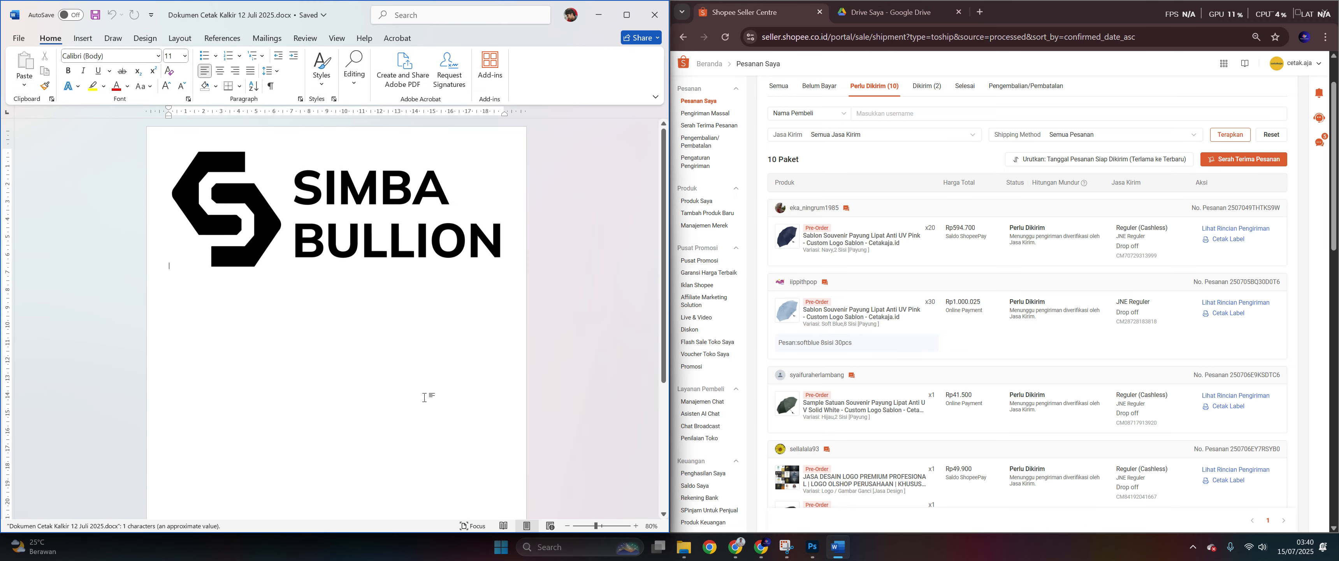
pyautogui.press('Delete')
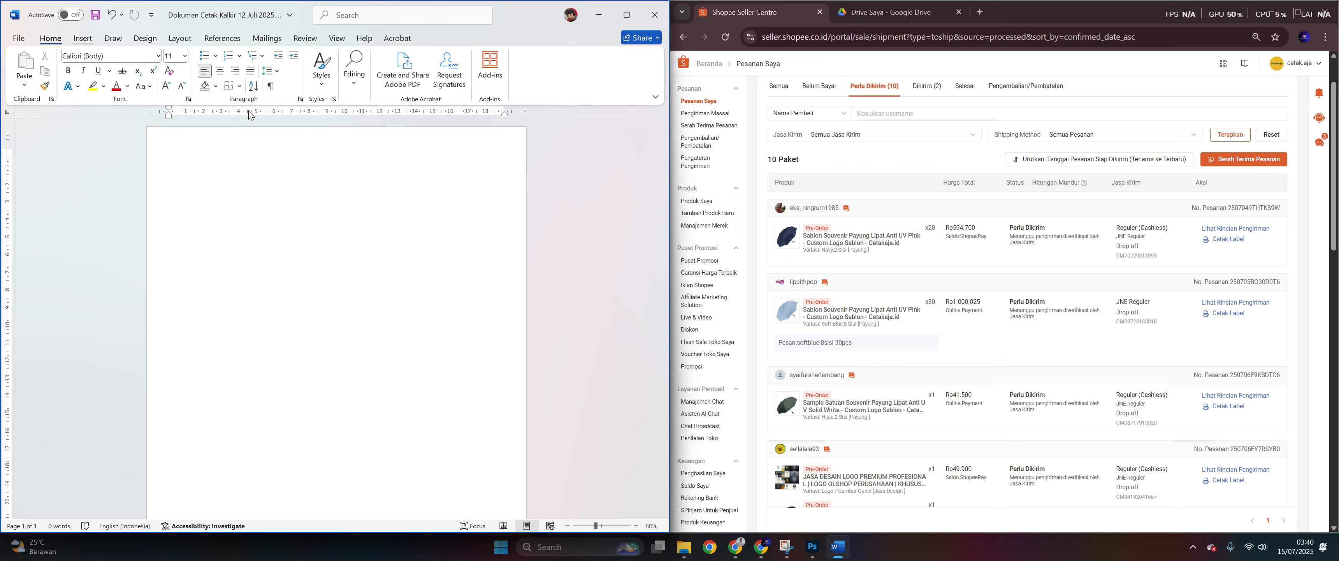
# - Insert the white Simba Bullion logo picture from the Downloads folder into the empty page
pyautogui.click(83, 38)
pyautogui.click(133, 92)
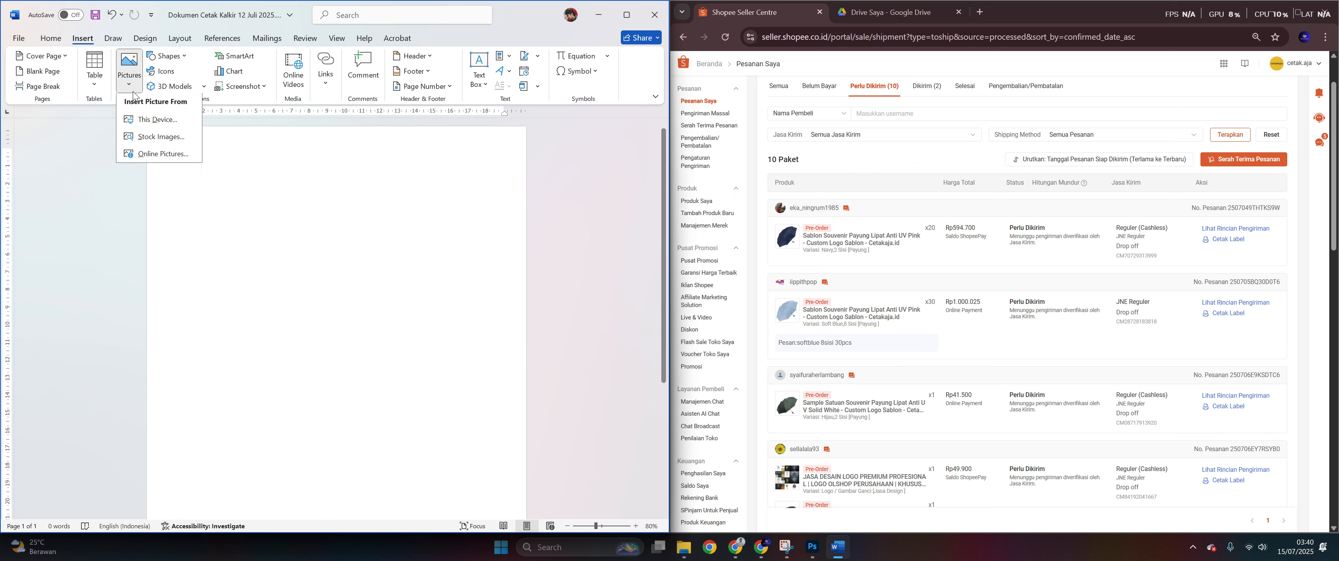
pyautogui.click(183, 132)
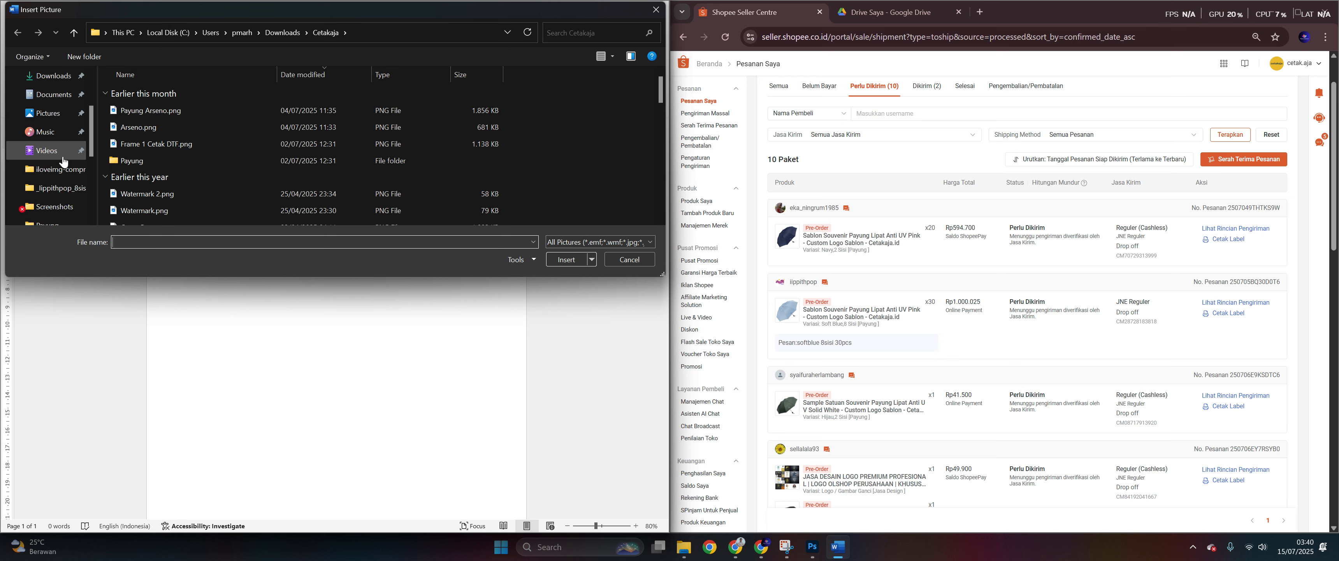
pyautogui.click(61, 178)
pyautogui.click(52, 154)
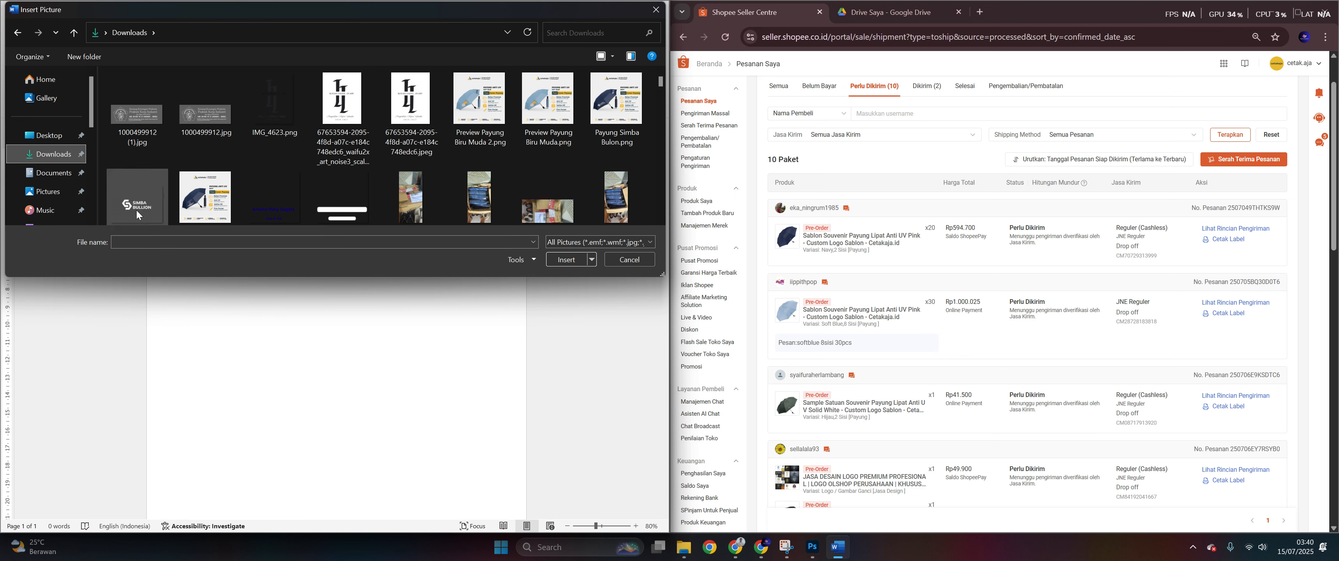
pyautogui.doubleClick(144, 207)
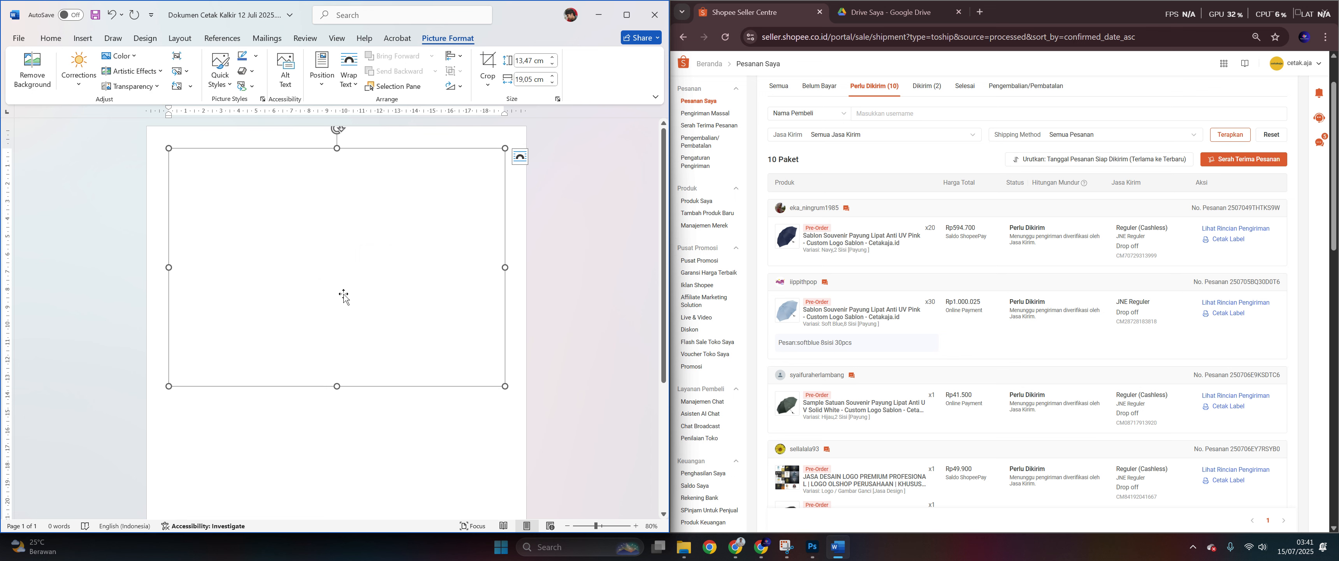
# - Format the inserted logo picture with brightness -100% and saturation 399%
pyautogui.rightClick(325, 212)
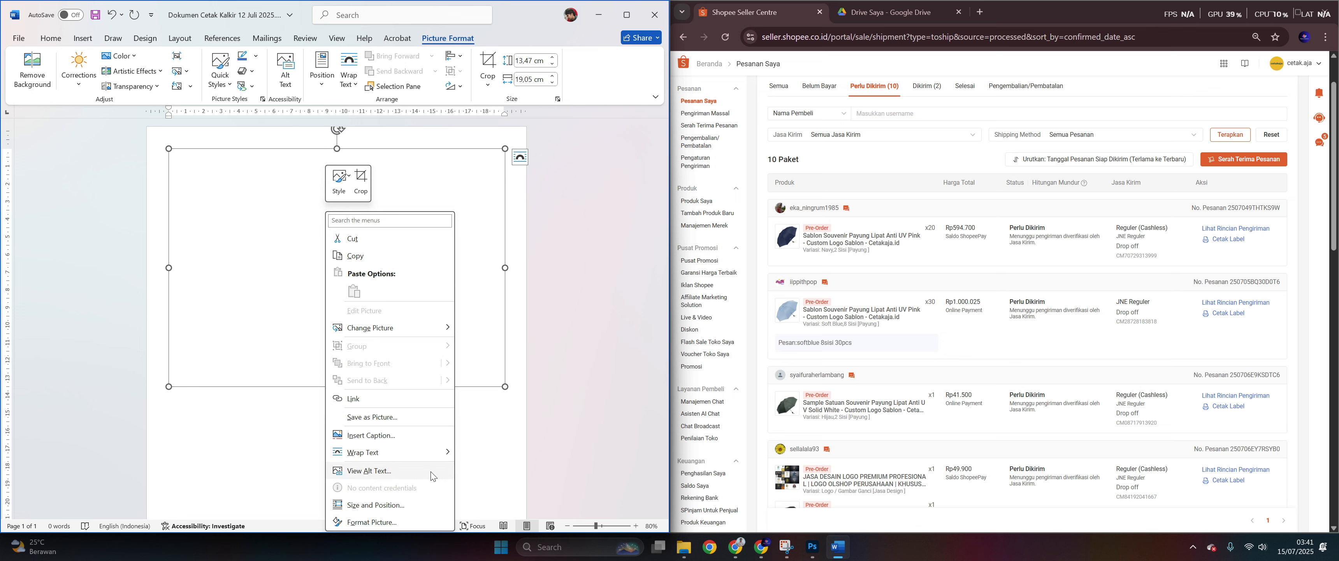
pyautogui.click(438, 522)
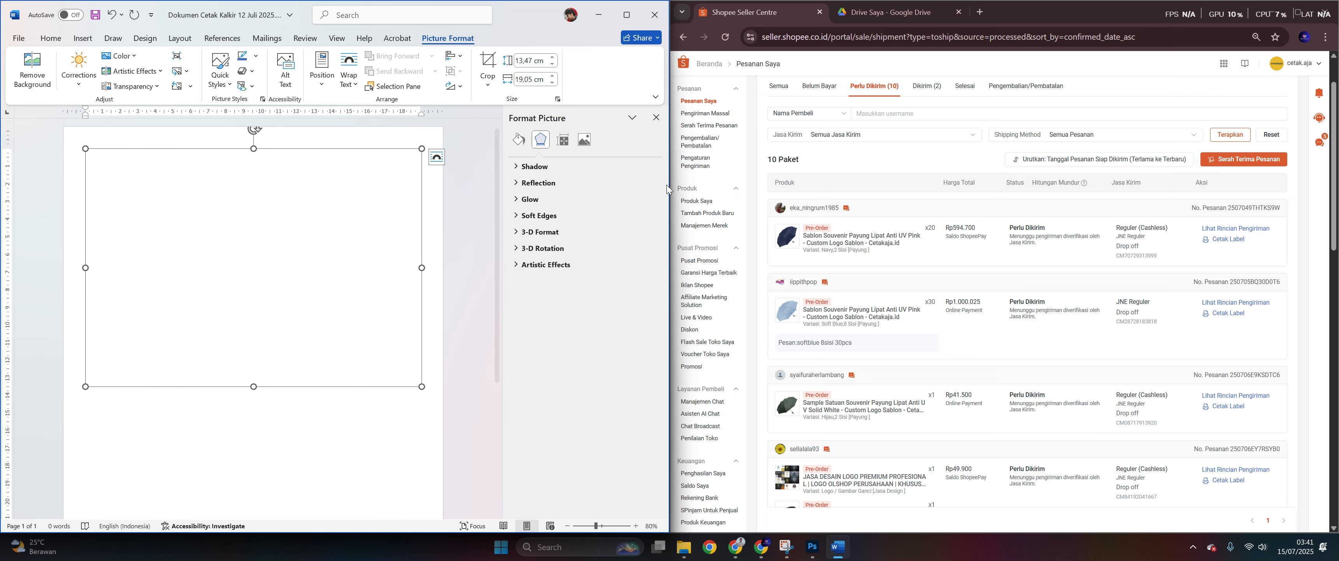
pyautogui.click(586, 145)
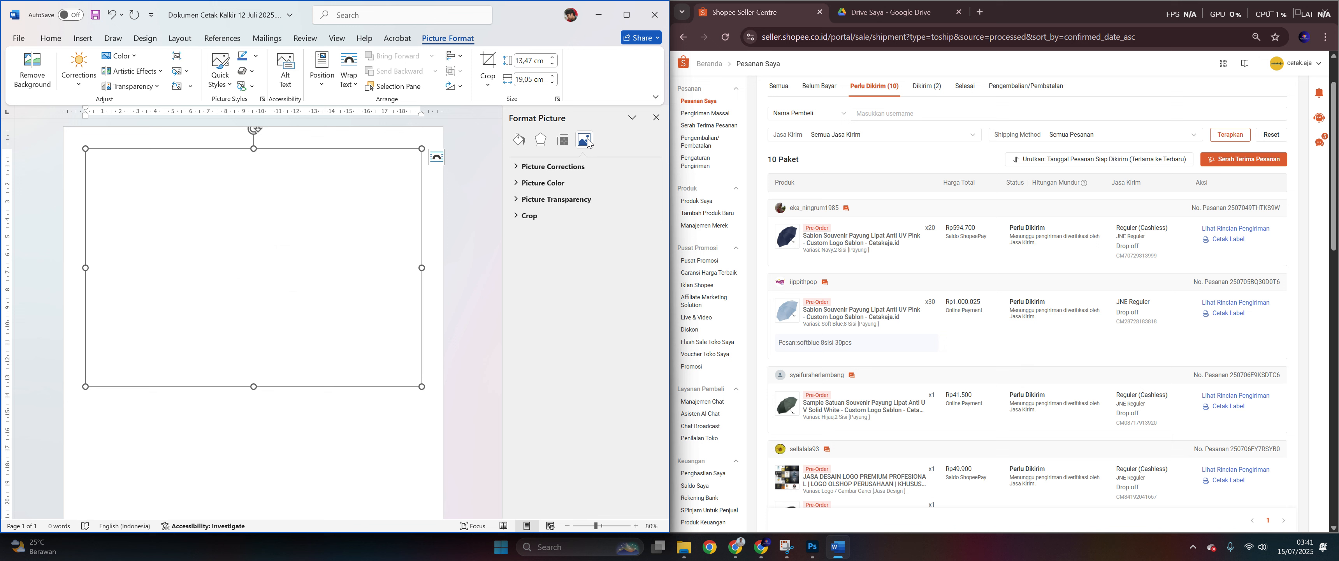
pyautogui.click(560, 168)
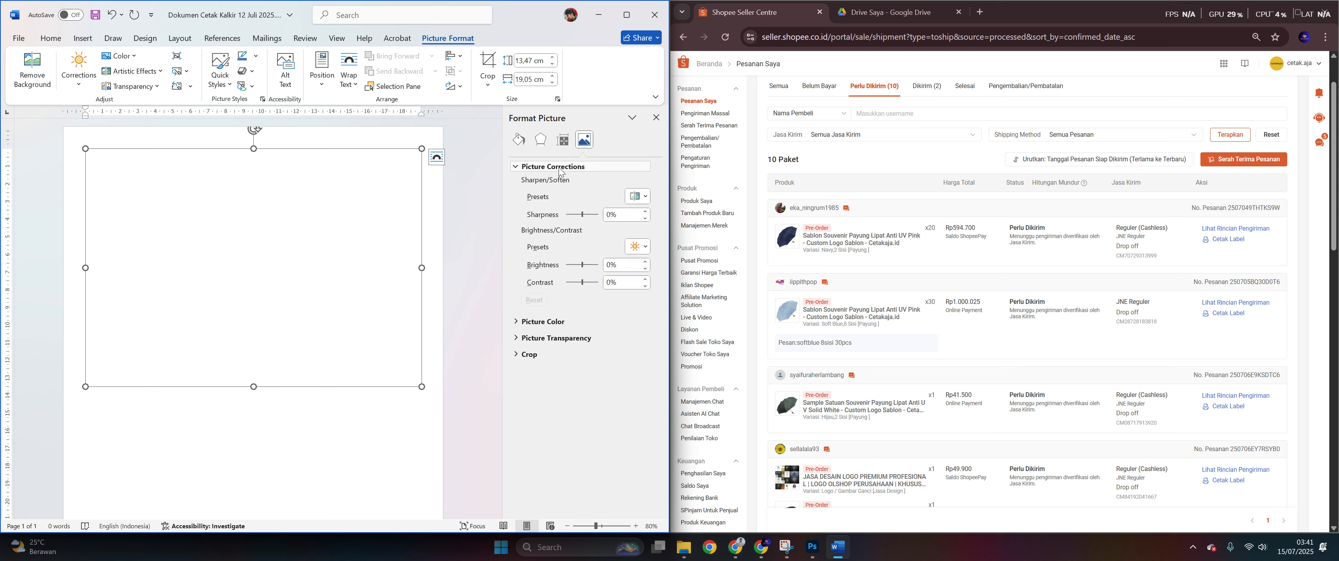
pyautogui.click(550, 328)
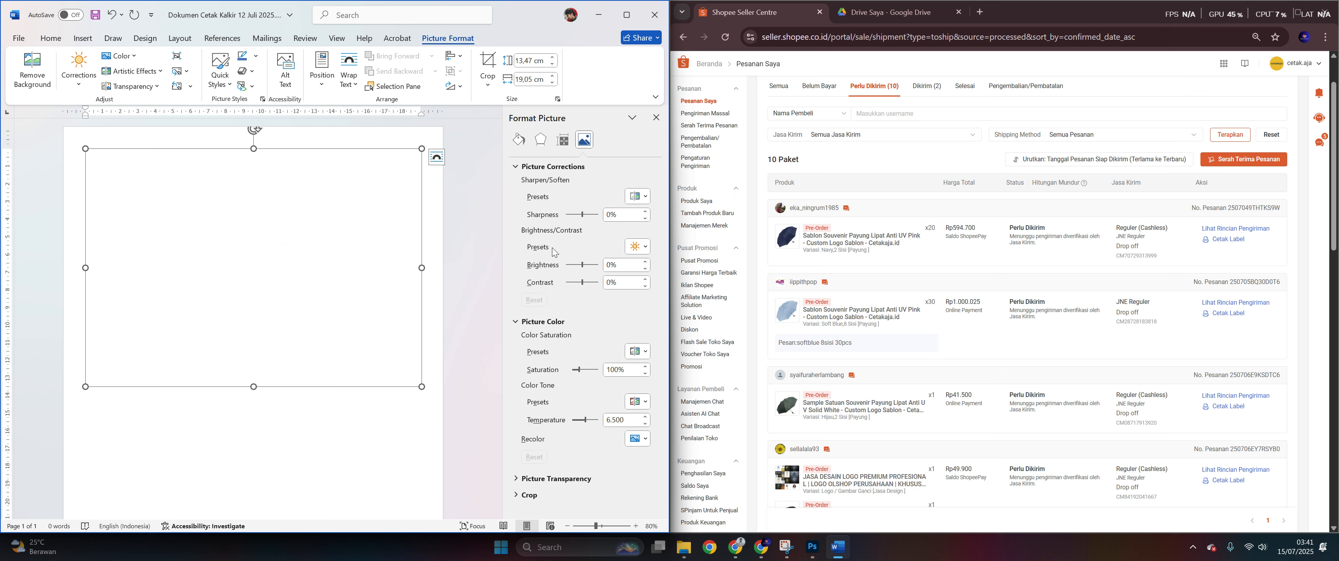
pyautogui.moveTo(583, 265); pyautogui.dragTo(718, 265)
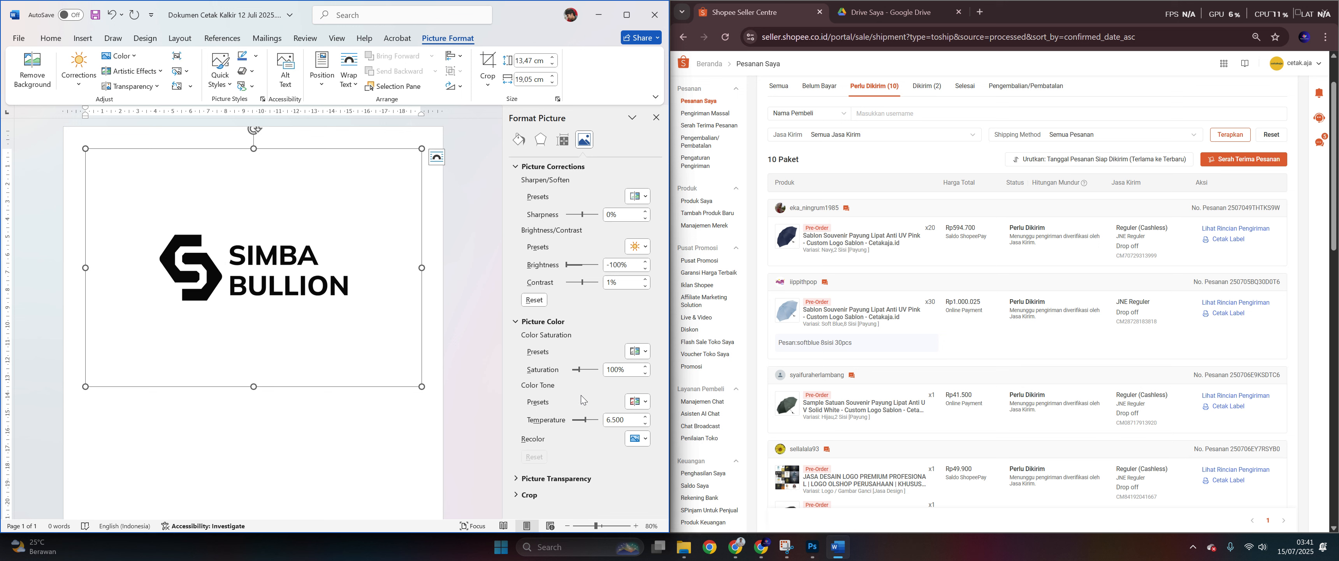
pyautogui.moveTo(576, 369); pyautogui.dragTo(598, 369)
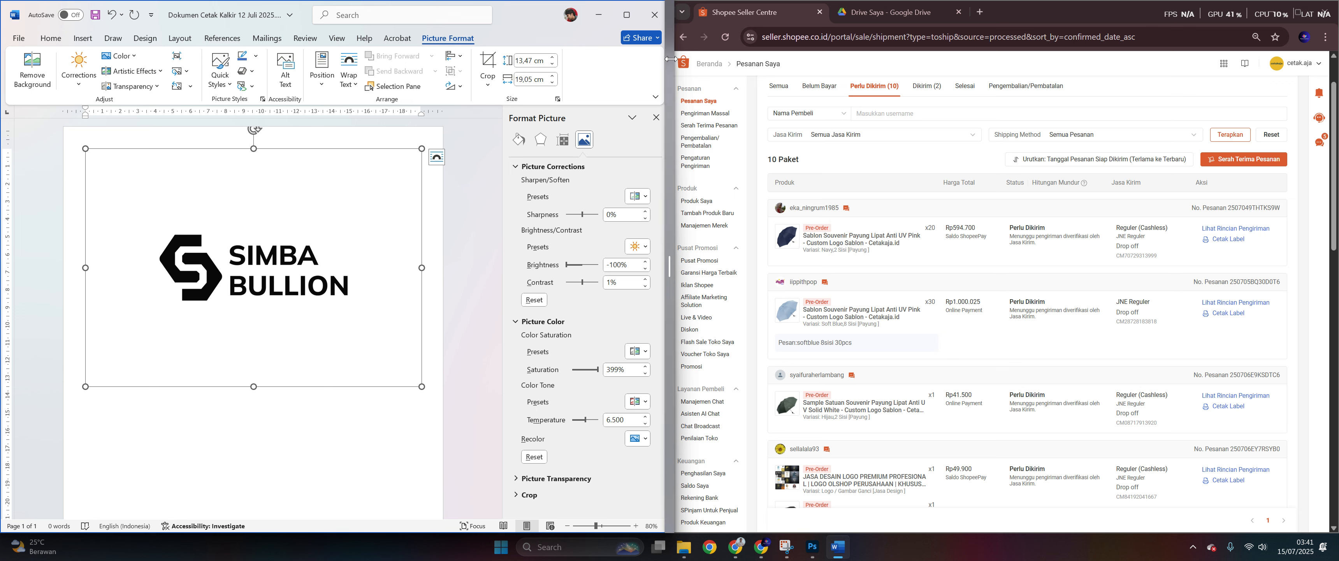
# - Raise the logo picture's contrast to 100% with the brightness at -100%
pyautogui.click(690, 26)
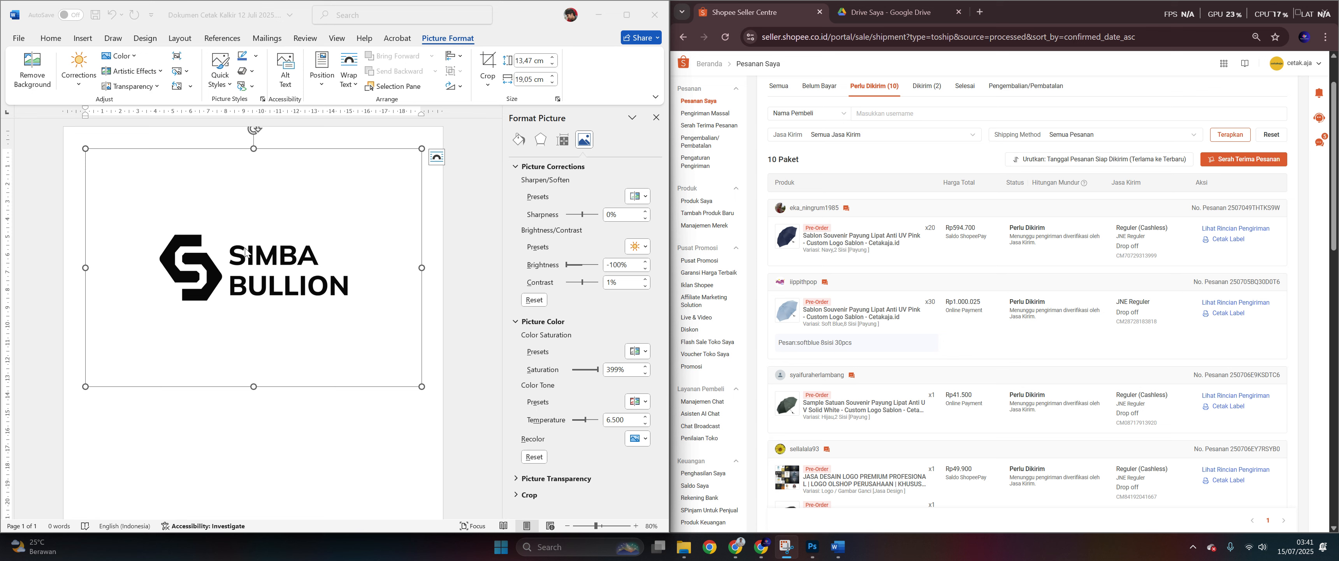
pyautogui.click(292, 472)
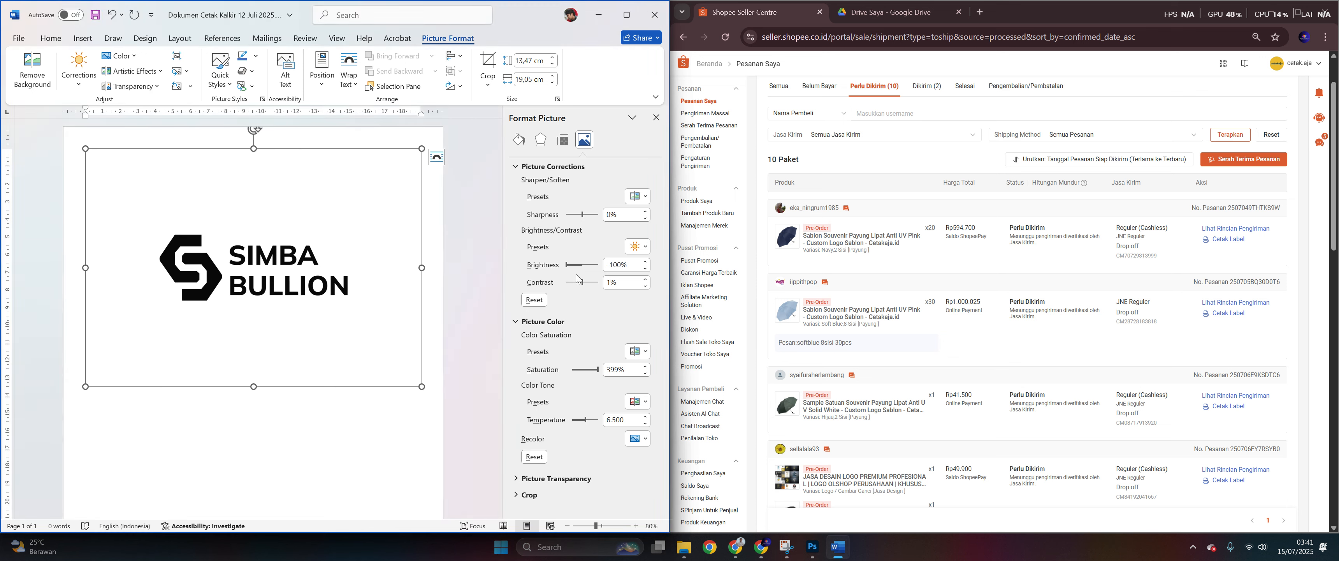
pyautogui.moveTo(566, 266)
pyautogui.mouseDown()
pyautogui.moveTo(615, 265)
pyautogui.moveTo(557, 271)
pyautogui.mouseUp()
pyautogui.moveTo(582, 281); pyautogui.dragTo(598, 282)
pyautogui.rightClick(261, 255)
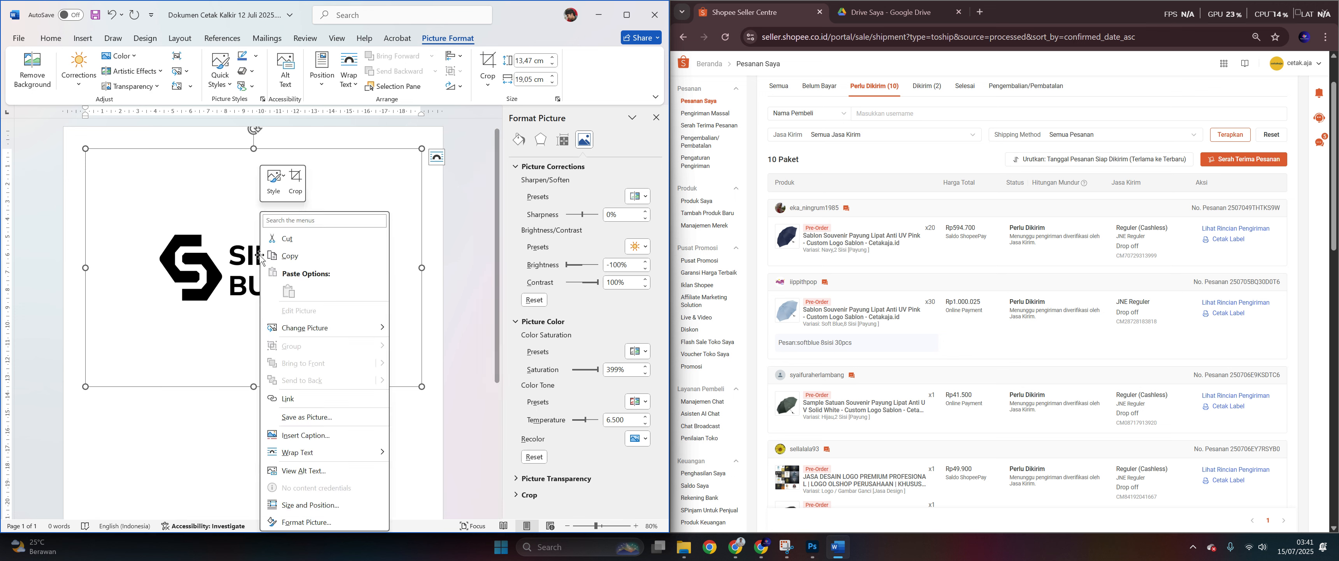
pyautogui.click(295, 180)
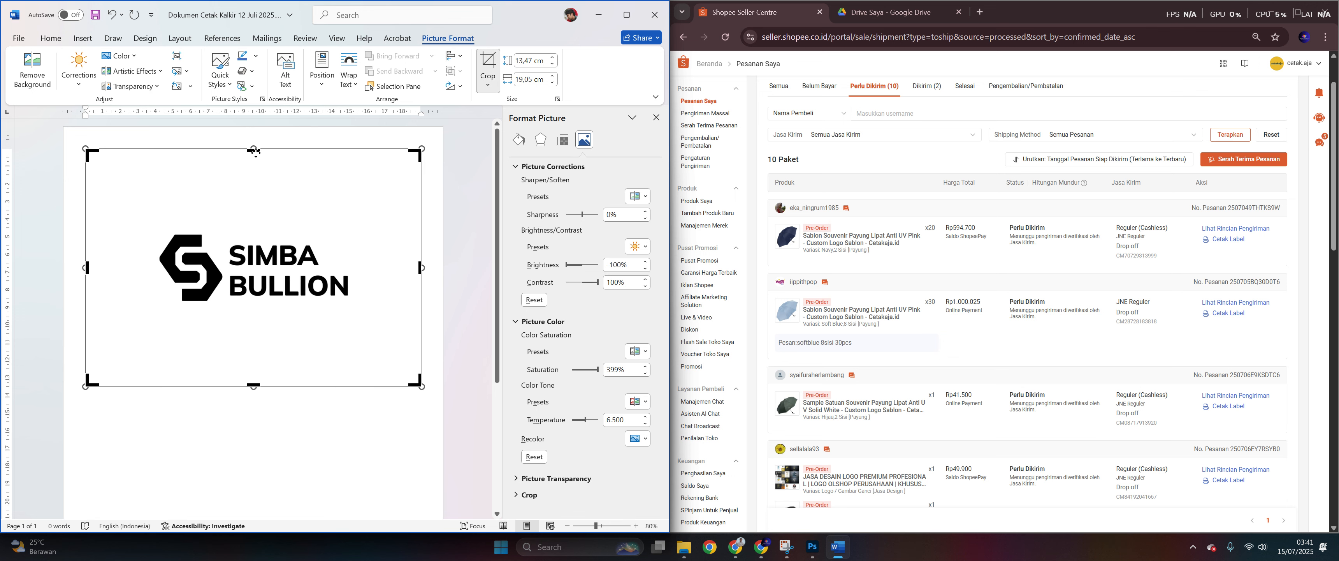
pyautogui.moveTo(256, 152); pyautogui.dragTo(258, 150)
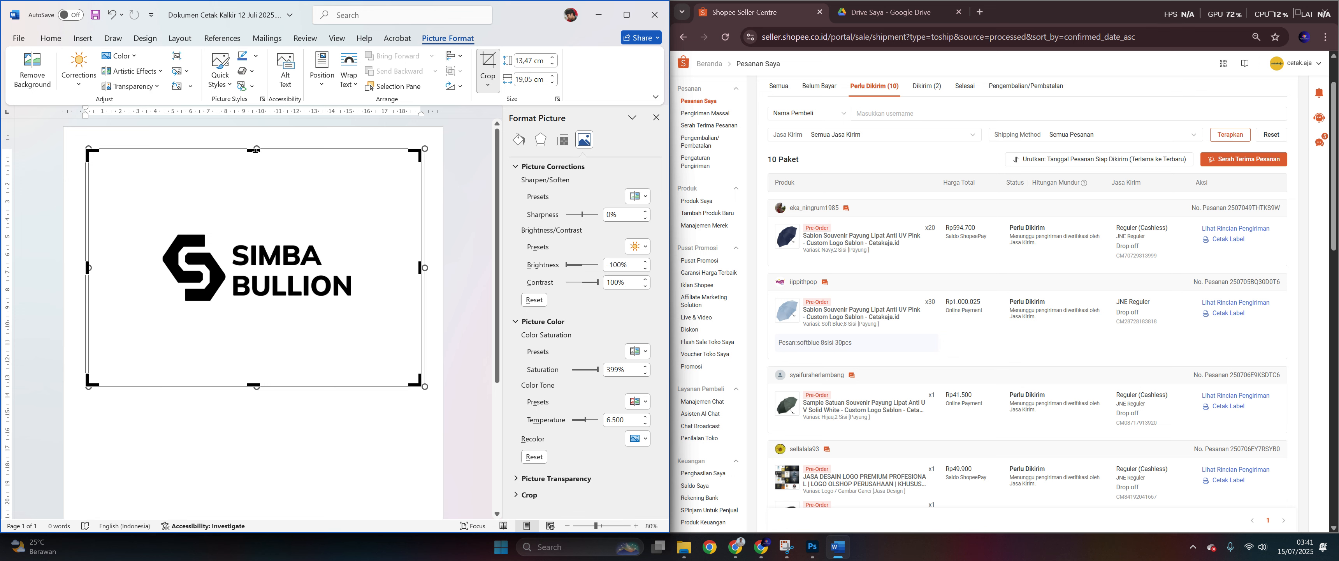
pyautogui.hotkey('ctrl', 'z')
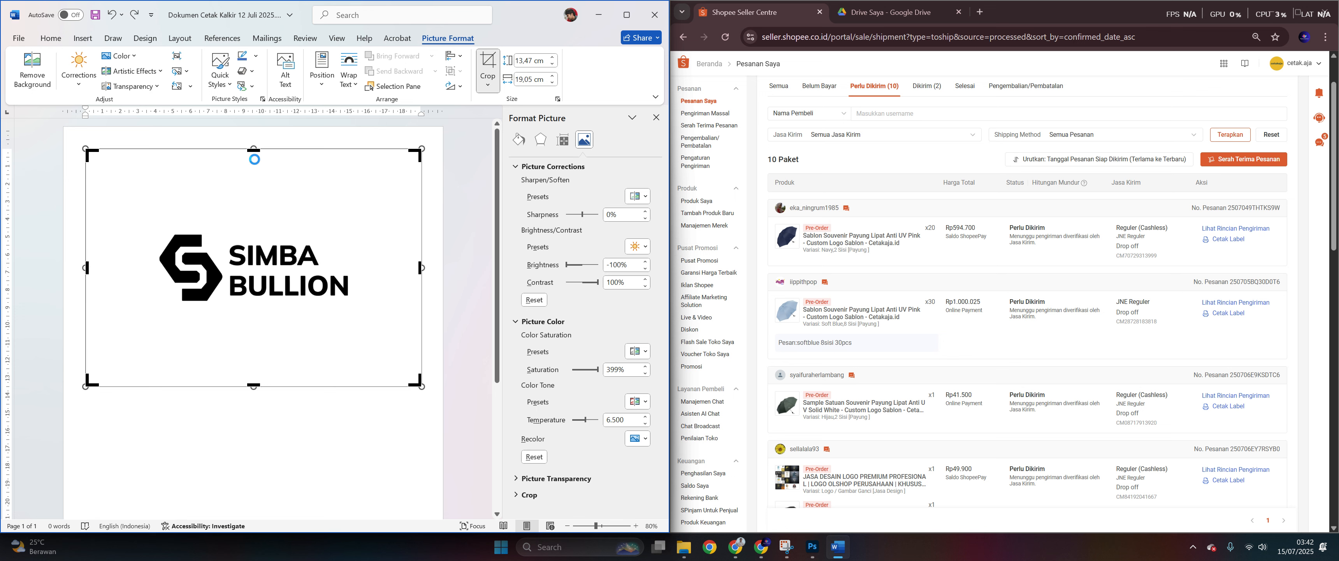
pyautogui.click(245, 471)
pyautogui.click(250, 449)
# - Crop the logo picture tightly around the Simba Bullion artwork, to about 4.15 cm high and 10.98 cm wide
pyautogui.rightClick(282, 343)
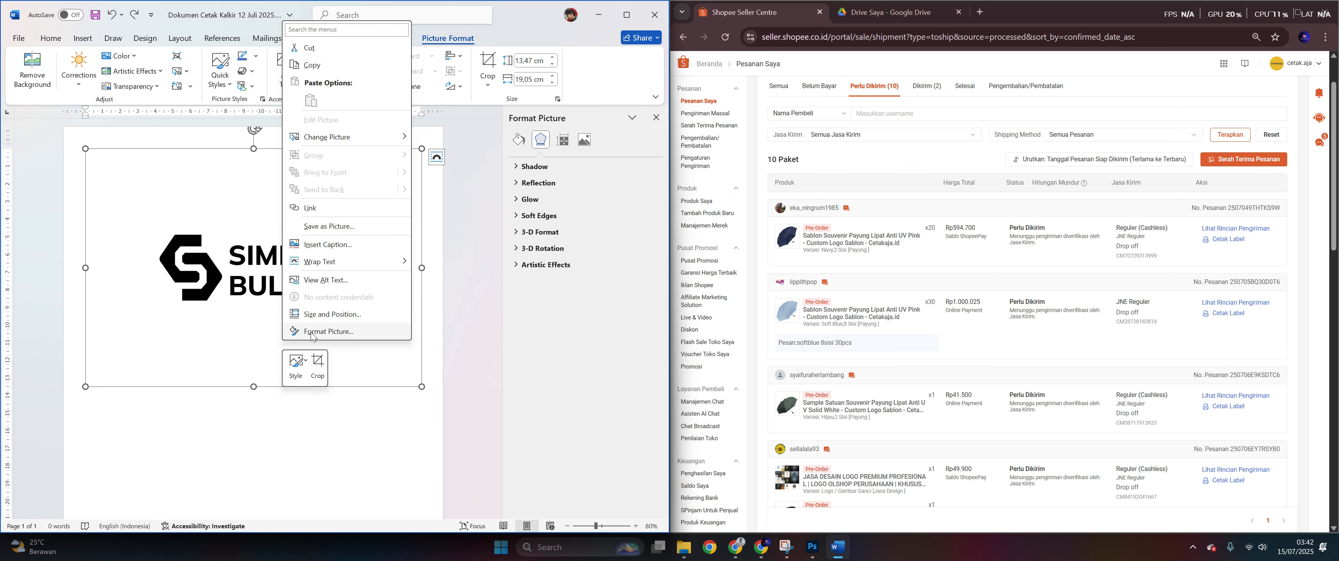
pyautogui.click(318, 364)
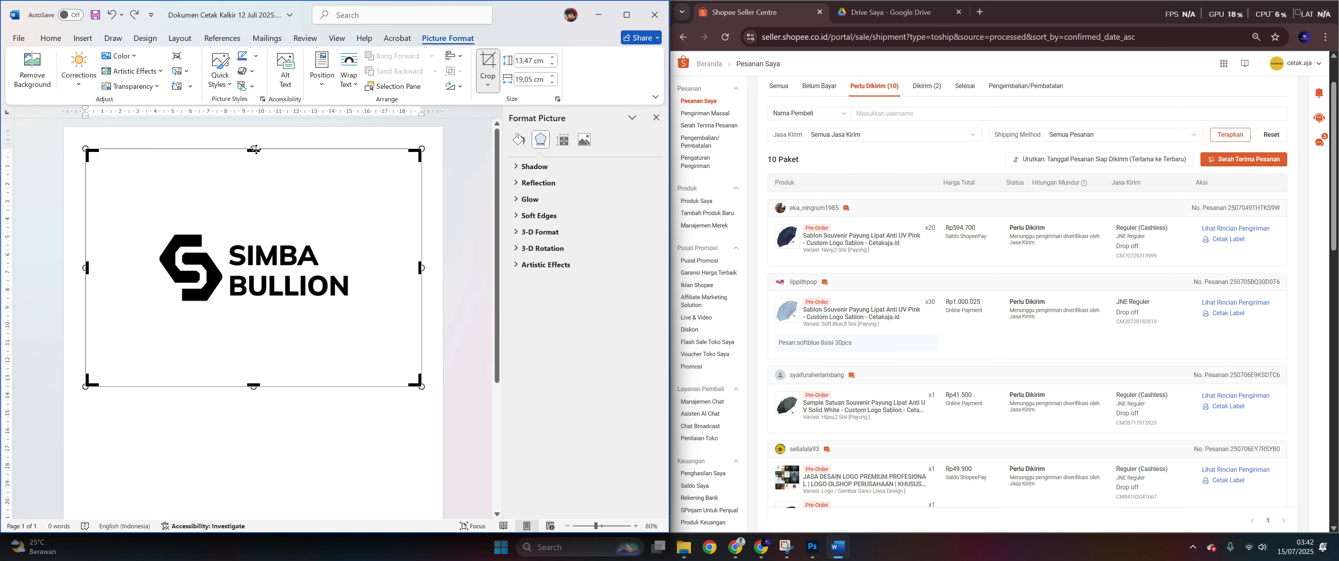
pyautogui.scroll(-4, 373, 173)
pyautogui.scroll(3, 384, 239)
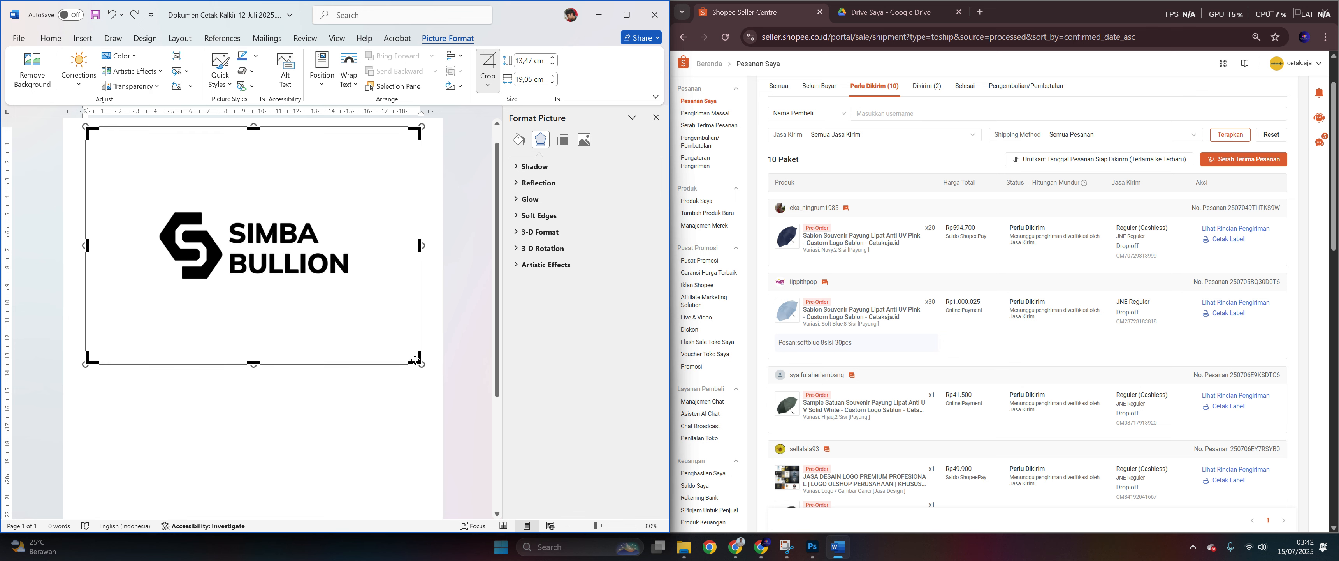
pyautogui.moveTo(416, 359); pyautogui.dragTo(350, 284)
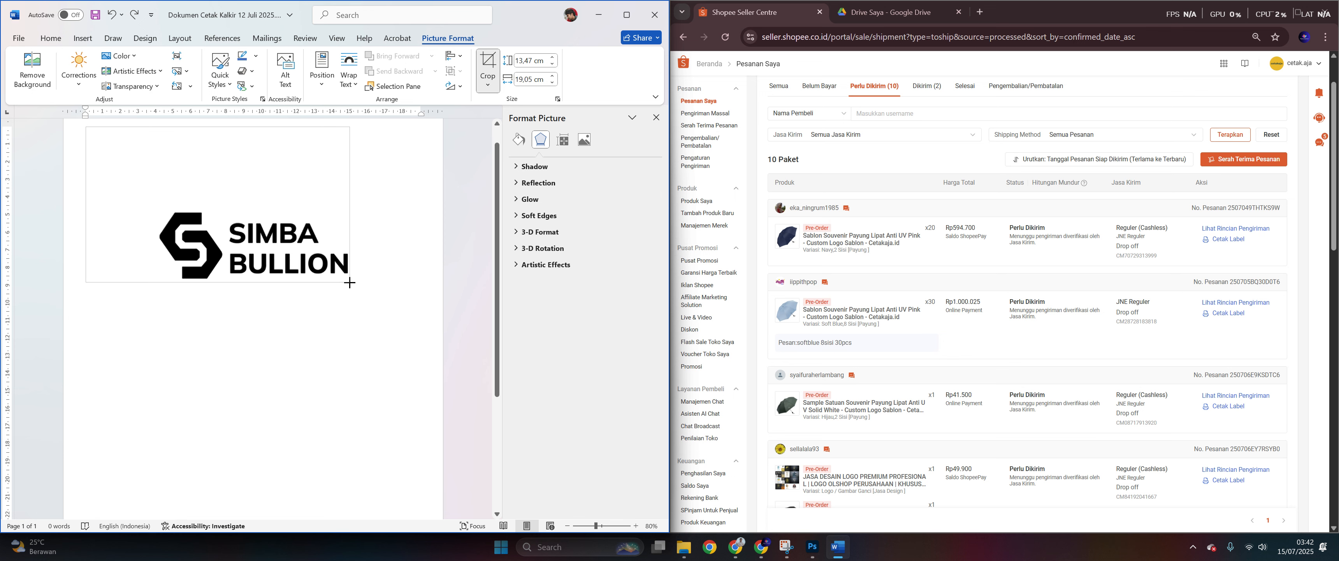
pyautogui.moveTo(93, 155); pyautogui.dragTo(156, 232)
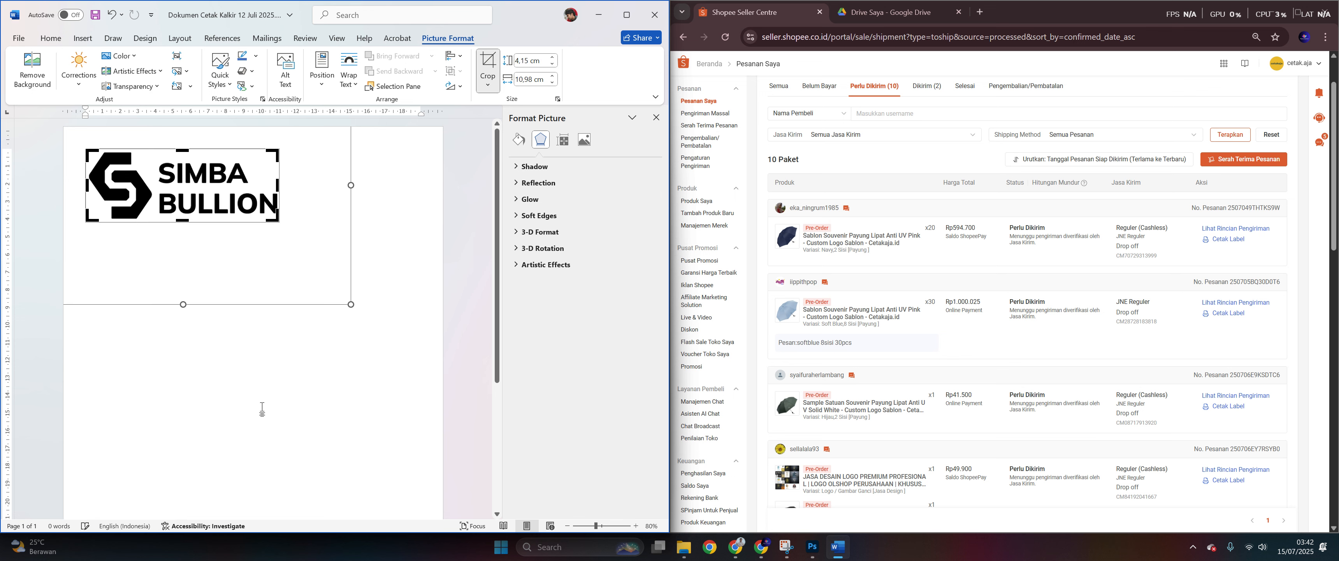
pyautogui.click(262, 409)
pyautogui.click(354, 236)
pyautogui.click(225, 204)
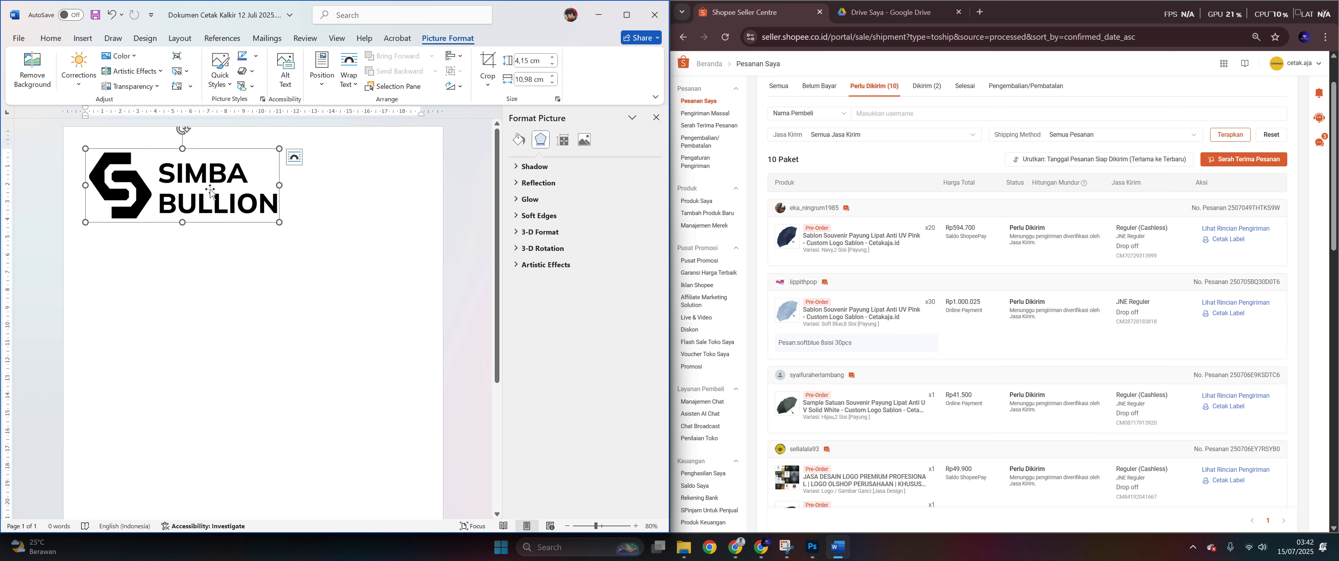
# - Set the cropped logo picture's absolute width to 19 cm with the aspect ratio locked
pyautogui.rightClick(214, 189)
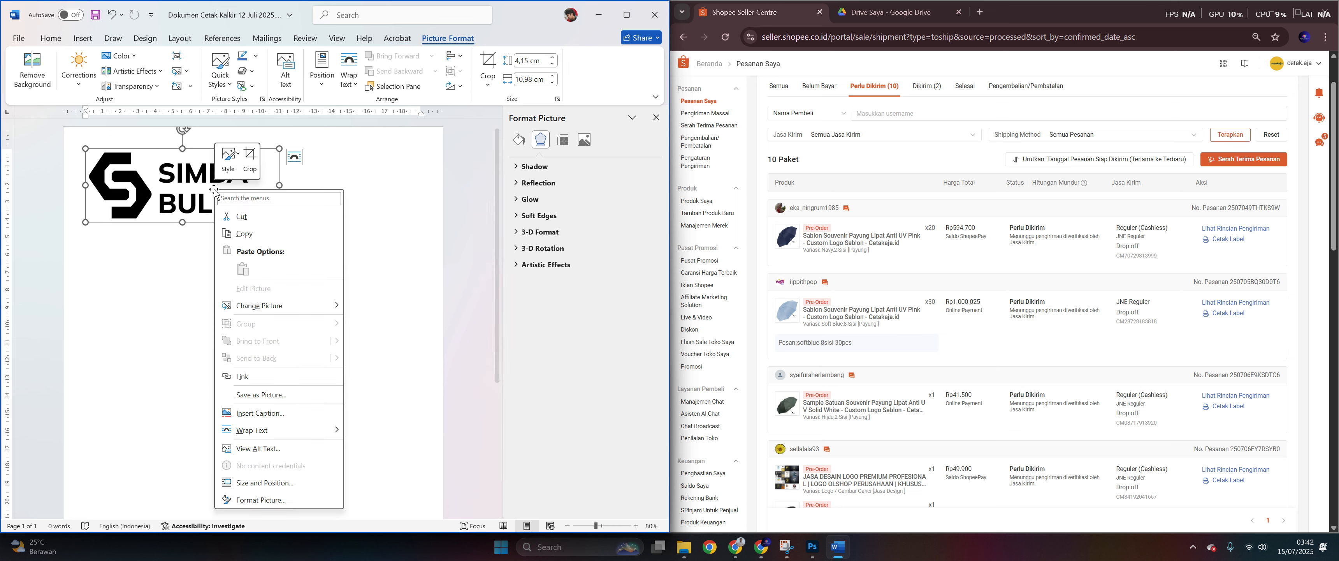
pyautogui.click(284, 487)
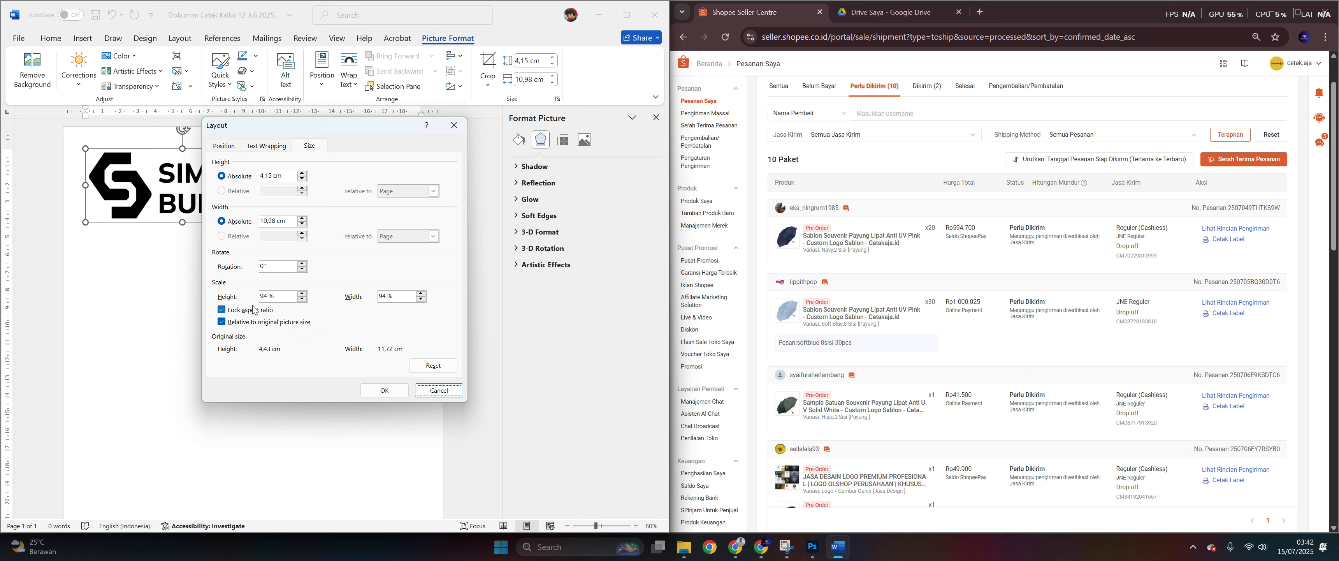
pyautogui.click(286, 221)
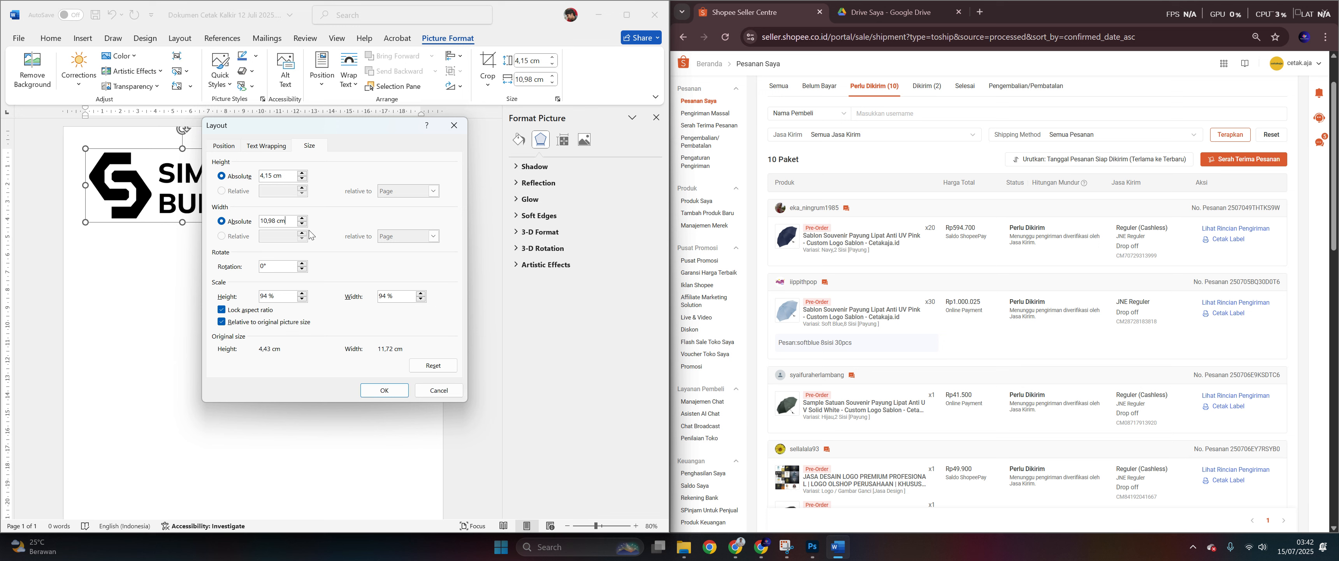
pyautogui.hotkey('ctrl', 'a')
pyautogui.write('19')
pyautogui.press('Return')
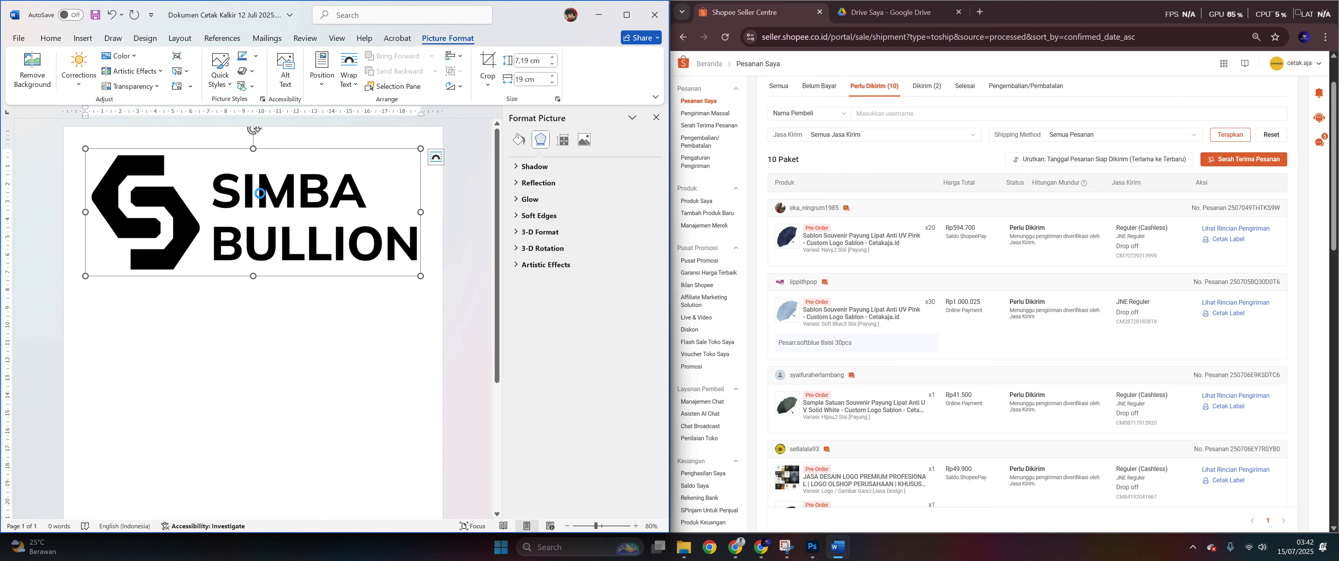
# - Check the logo picture's absolute height and width in its size settings
pyautogui.rightClick(260, 193)
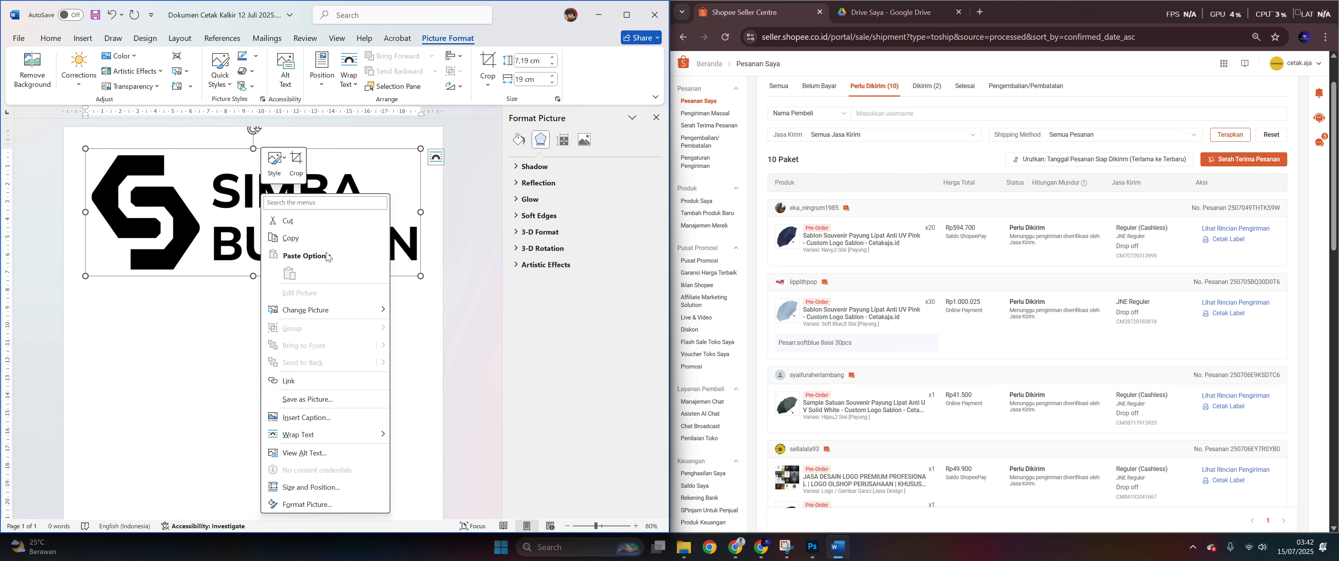
pyautogui.click(321, 488)
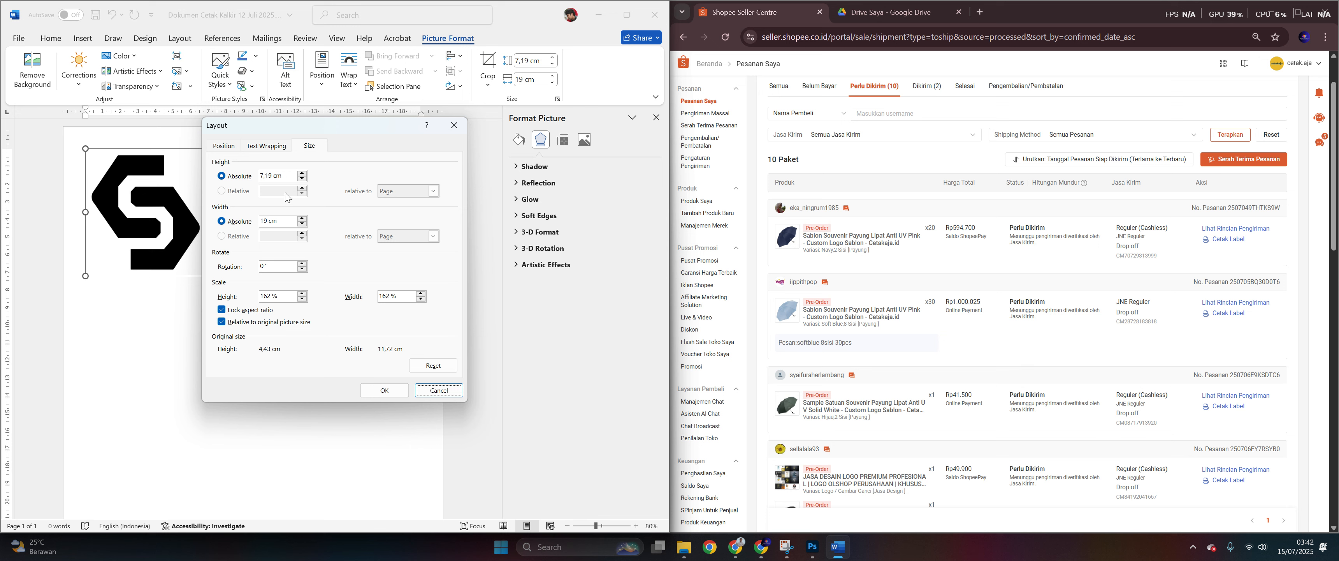
pyautogui.moveTo(290, 176); pyautogui.dragTo(257, 185)
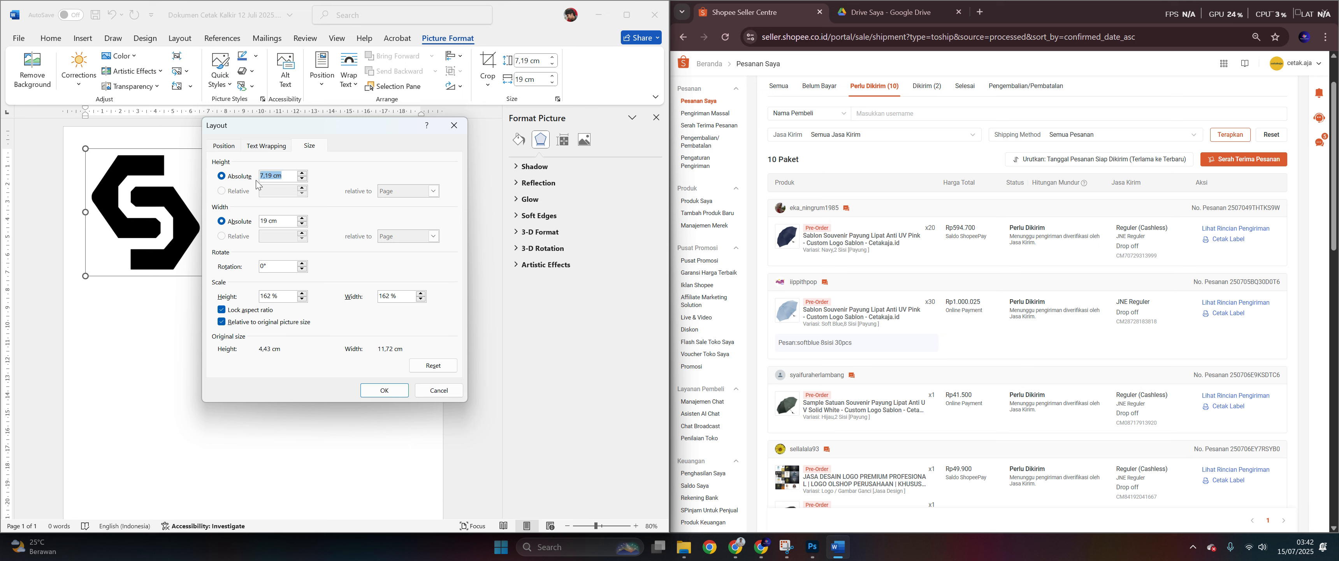
pyautogui.click(288, 178)
pyautogui.press('Tab')
pyautogui.hotkey('shift', 'Tab')
pyautogui.press('Tab')
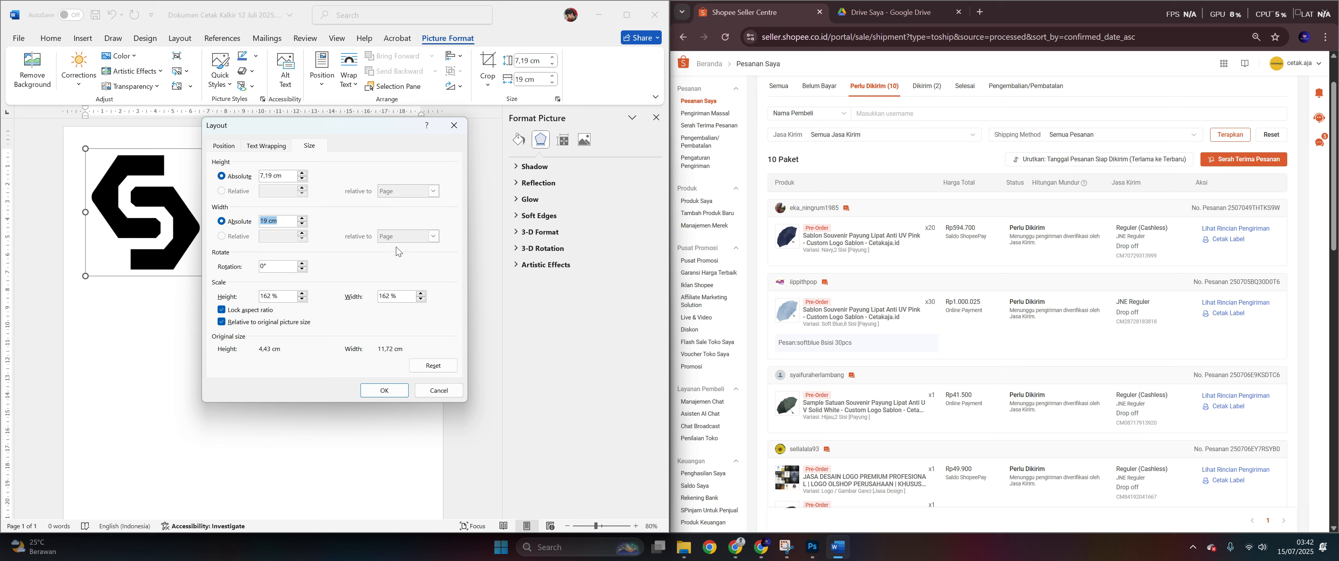
pyautogui.click(284, 224)
pyautogui.moveTo(286, 176); pyautogui.dragTo(144, 215)
pyautogui.moveTo(282, 222); pyautogui.dragTo(109, 260)
pyautogui.click(385, 390)
# - Add several blank lines after the logo picture to make room beneath it
pyautogui.click(475, 299)
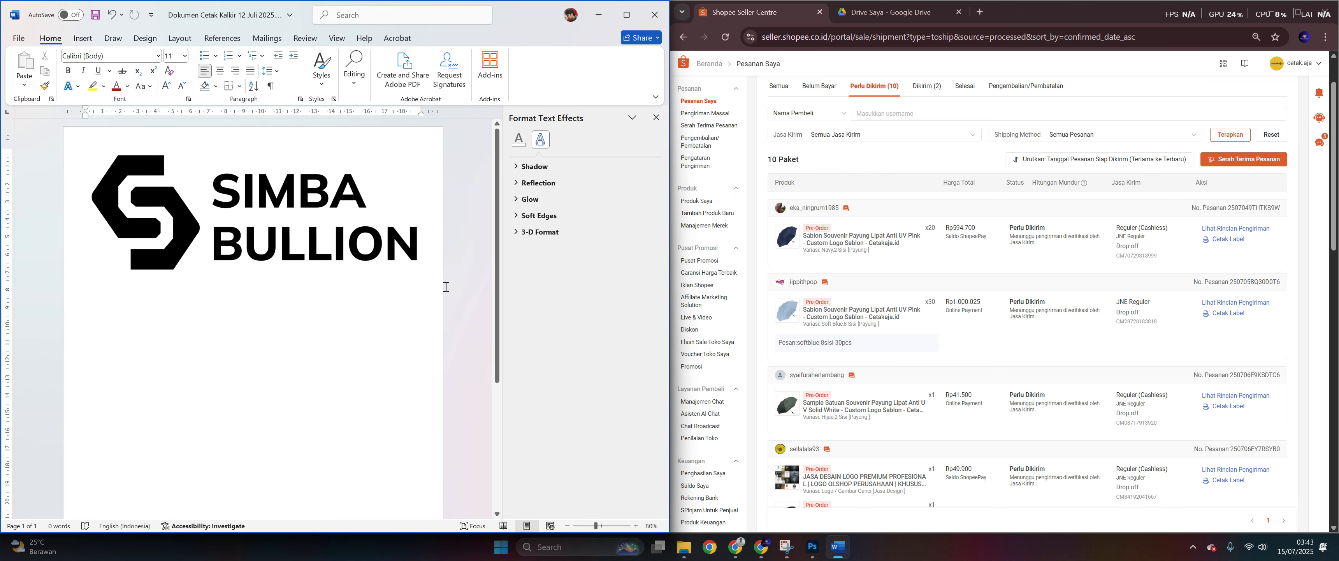
pyautogui.press('Return')
pyautogui.press('Return')
pyautogui.press('Return')
pyautogui.press('Return')
pyautogui.press('Return')
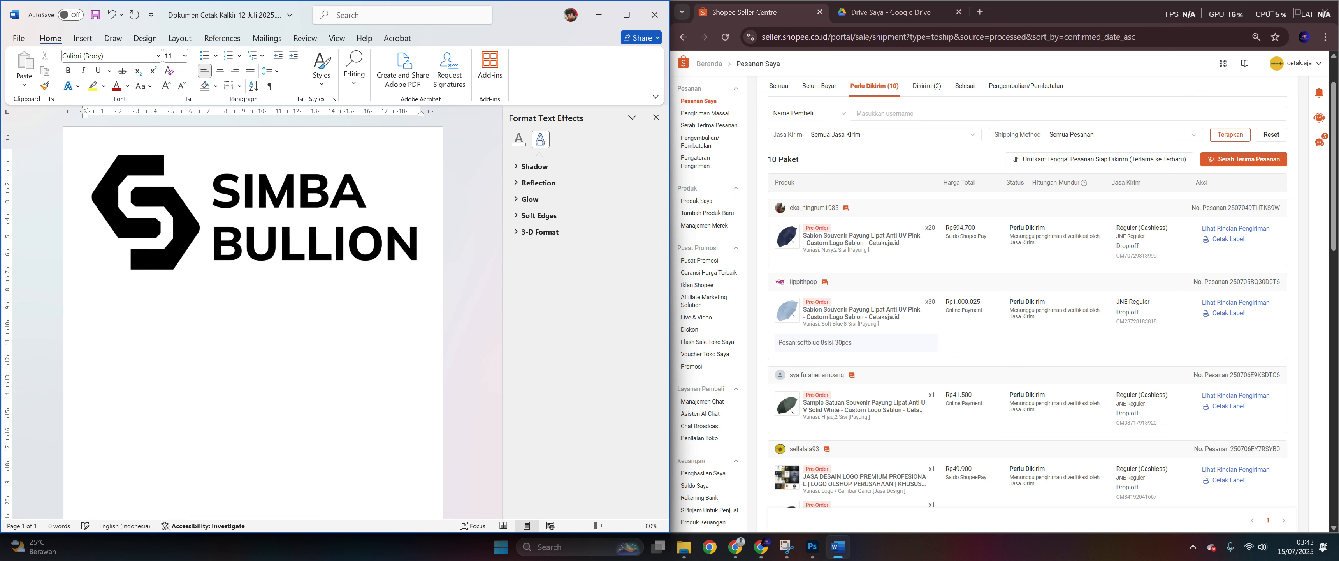
pyautogui.rightClick(189, 339)
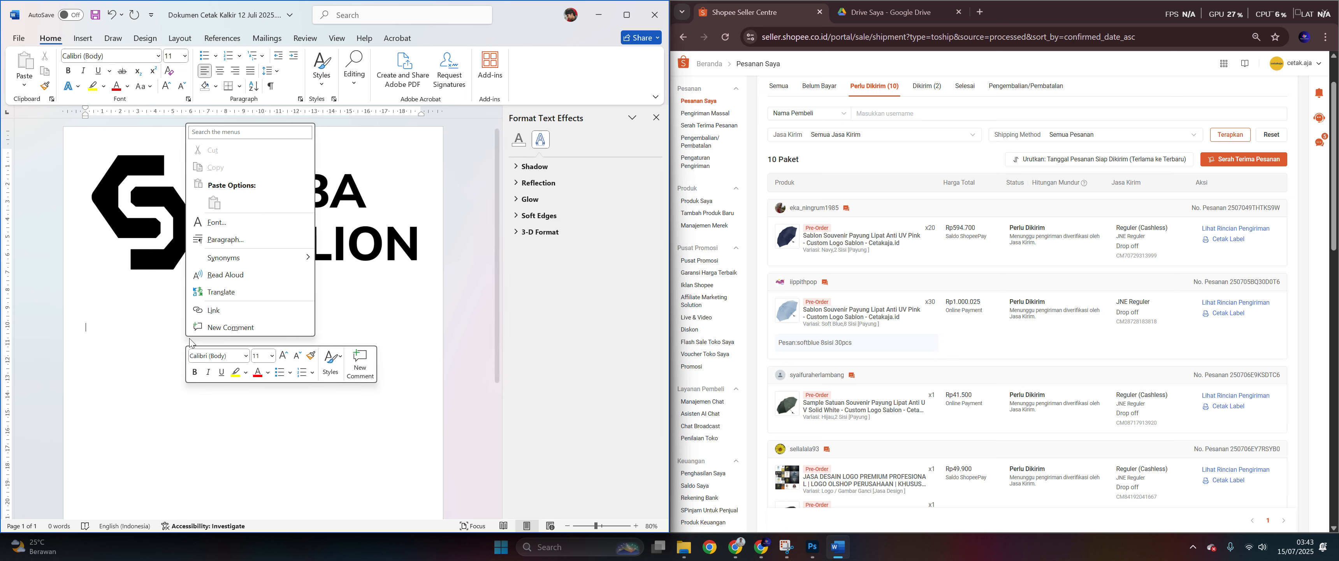
pyautogui.press('Escape')
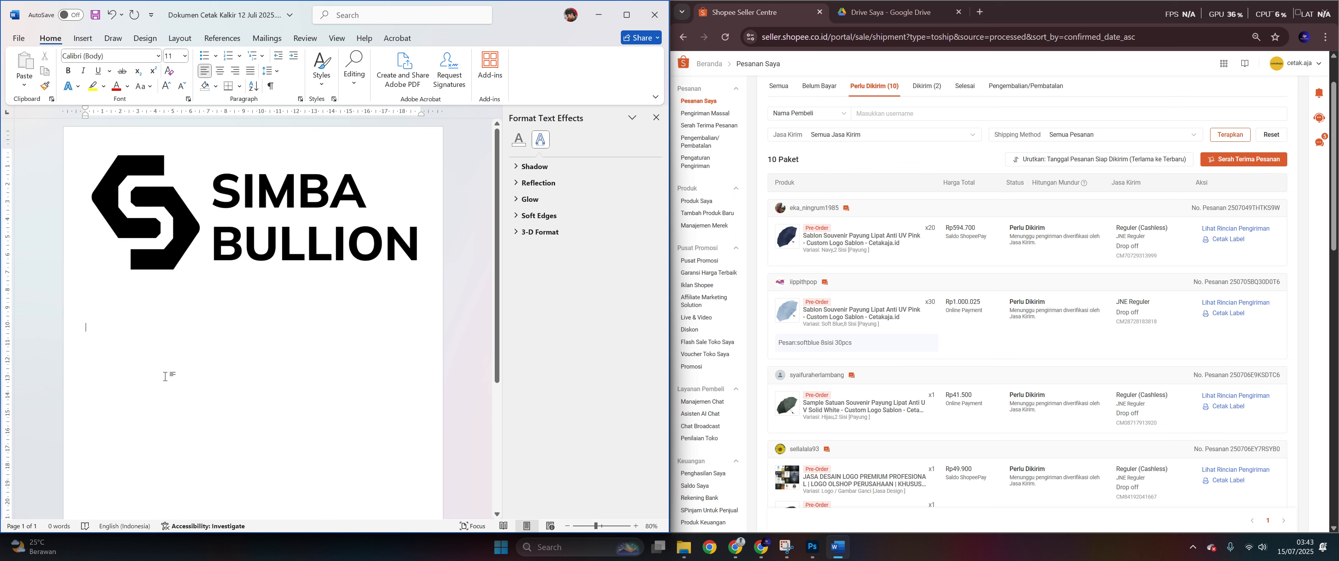
pyautogui.scroll(-5, 142, 389)
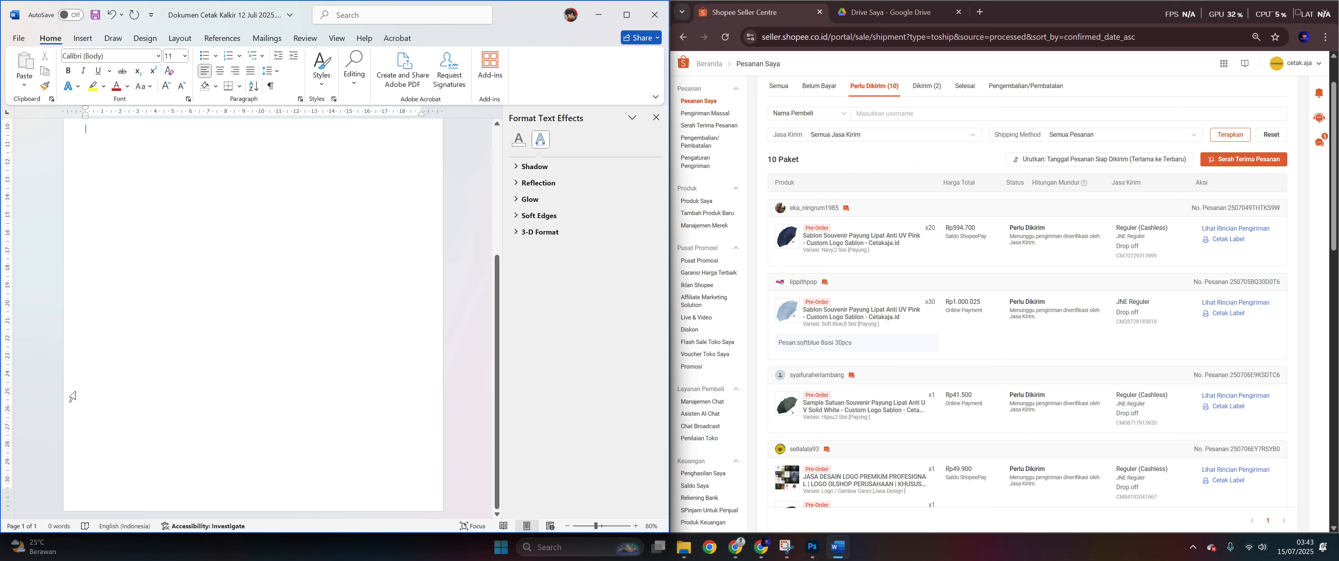
pyautogui.scroll(5, 349, 466)
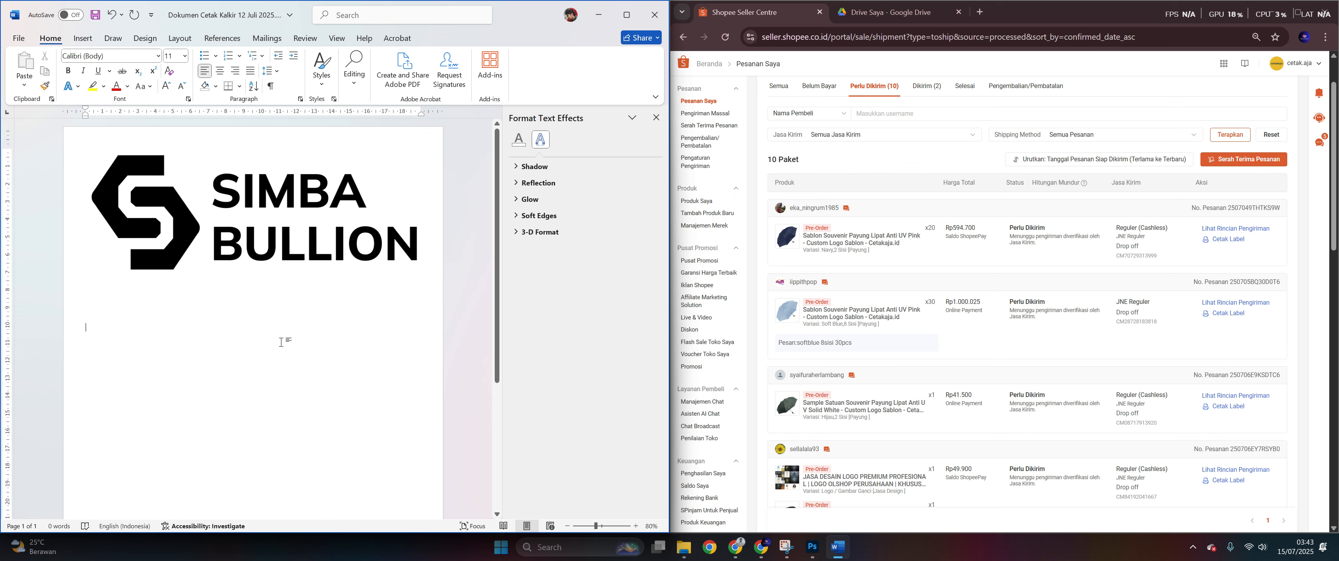
# - Duplicate the logo picture below the original so the page holds three logos, undoing the extra paste that spills onto a second page
pyautogui.click(263, 263)
pyautogui.hotkey('ctrl', 'c')
pyautogui.click(275, 365)
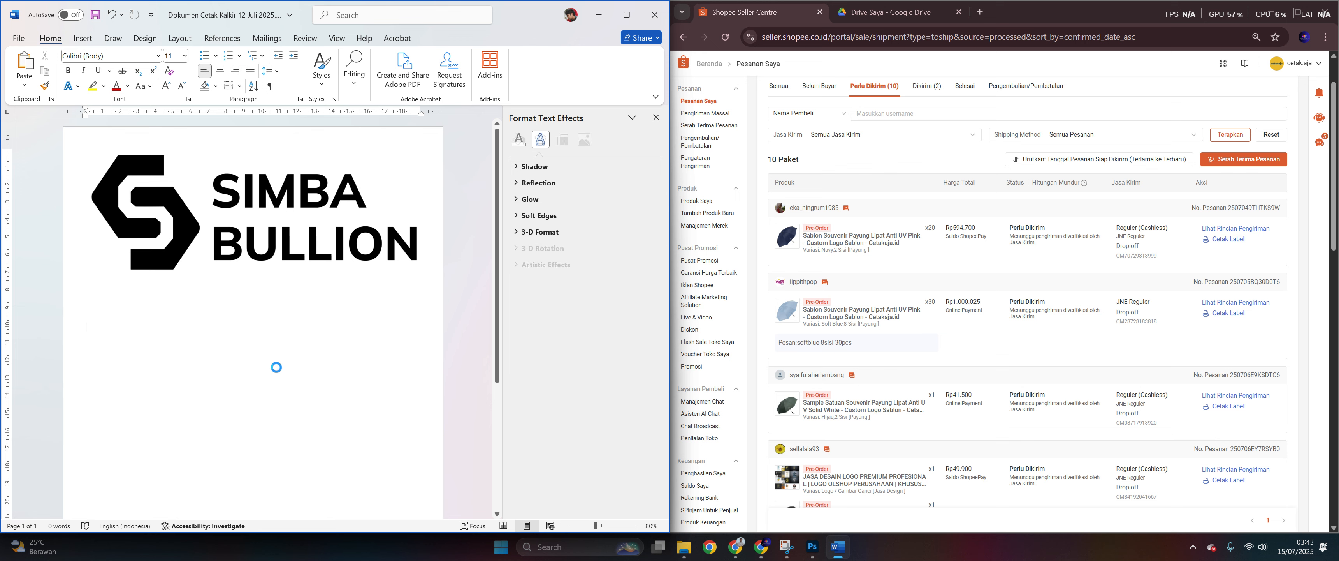
pyautogui.hotkey('ctrl', 'v')
pyautogui.scroll(-3, 286, 391)
pyautogui.doubleClick(329, 393)
pyautogui.click(442, 365)
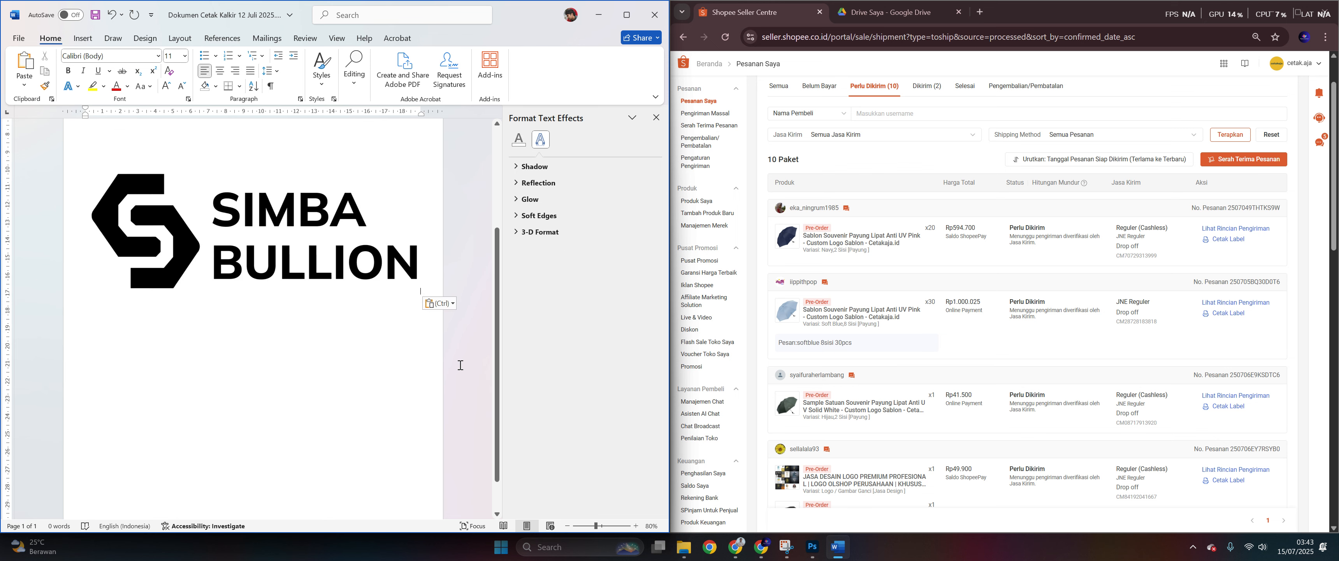
pyautogui.hotkey('ctrl', 'v')
pyautogui.hotkey('ctrl', 'v')
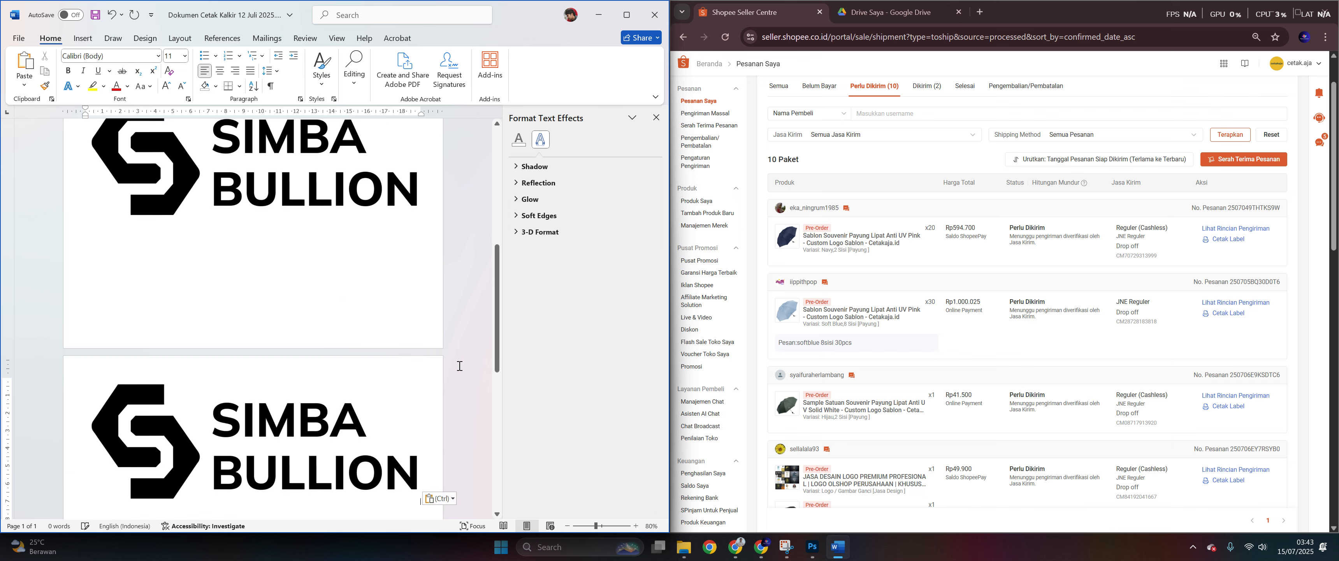
pyautogui.hotkey('ctrl', 'z')
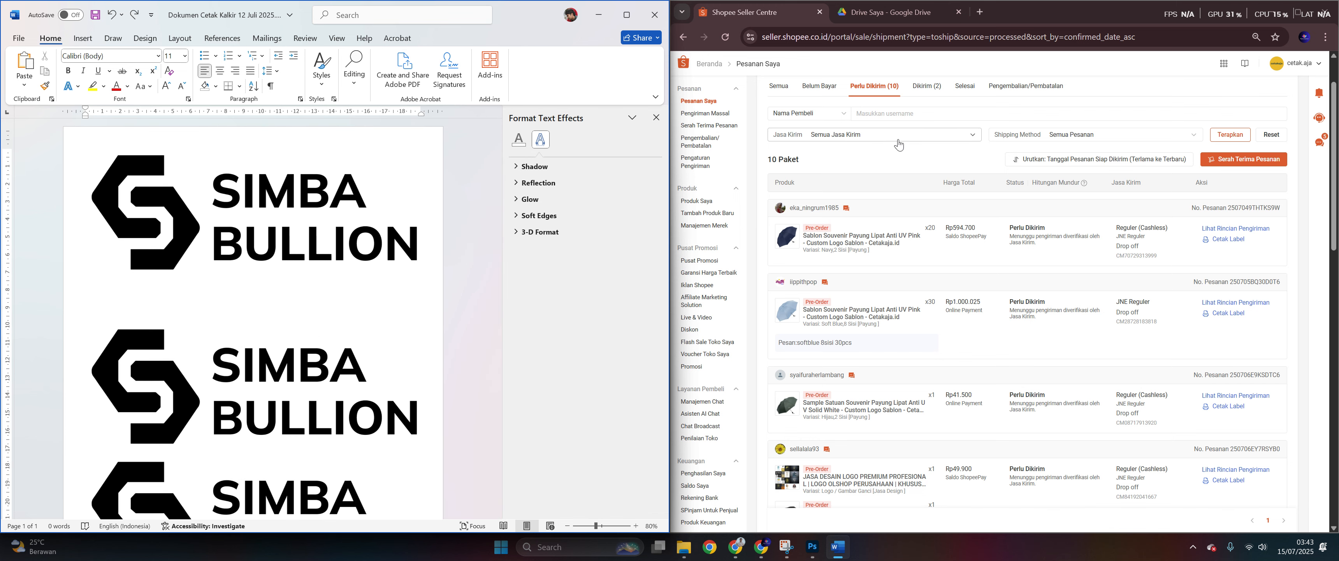
# - Delete blank space between the first and second logos to narrow the gap
pyautogui.scroll(-3, 298, 330)
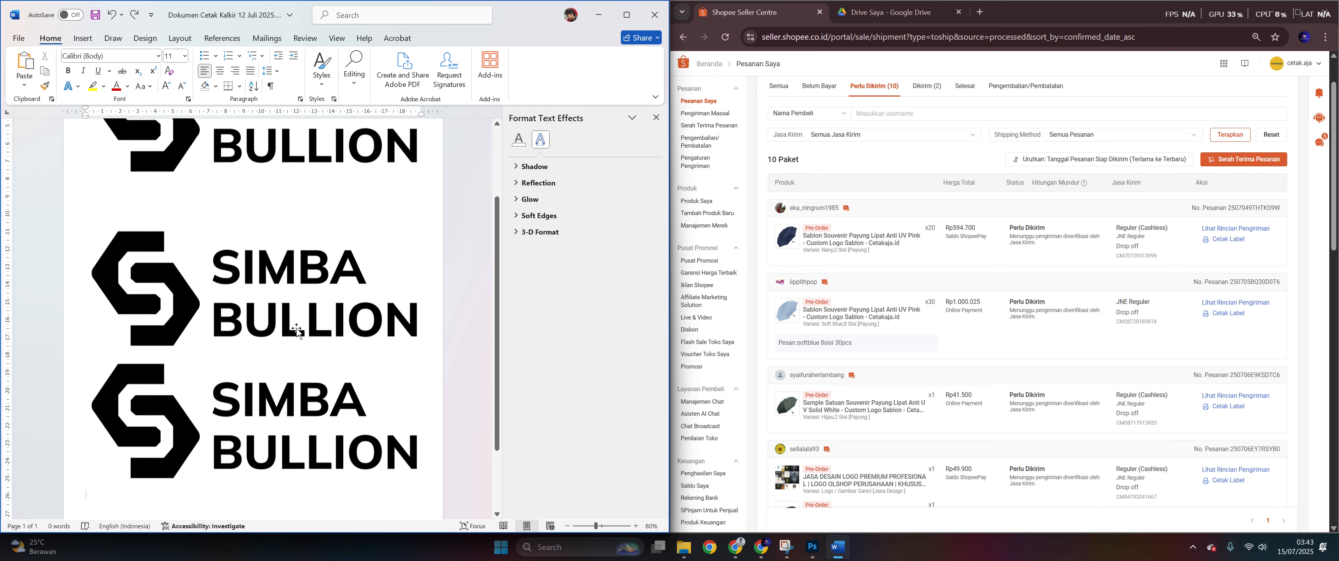
pyautogui.scroll(3, 364, 265)
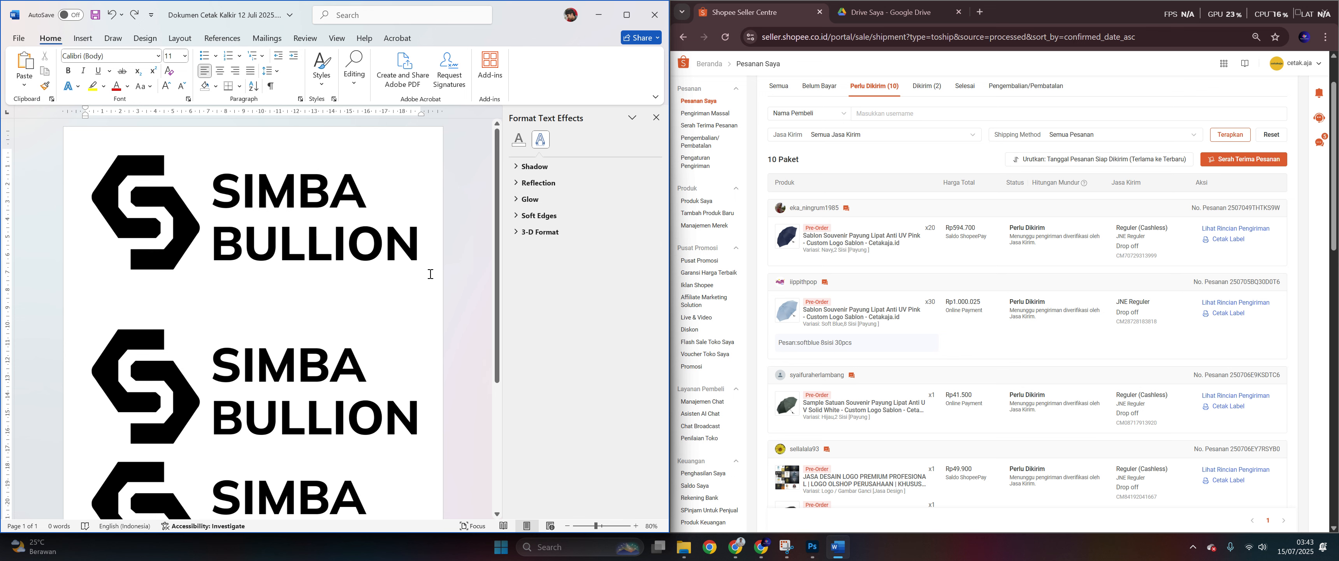
pyautogui.scroll(-2, 195, 314)
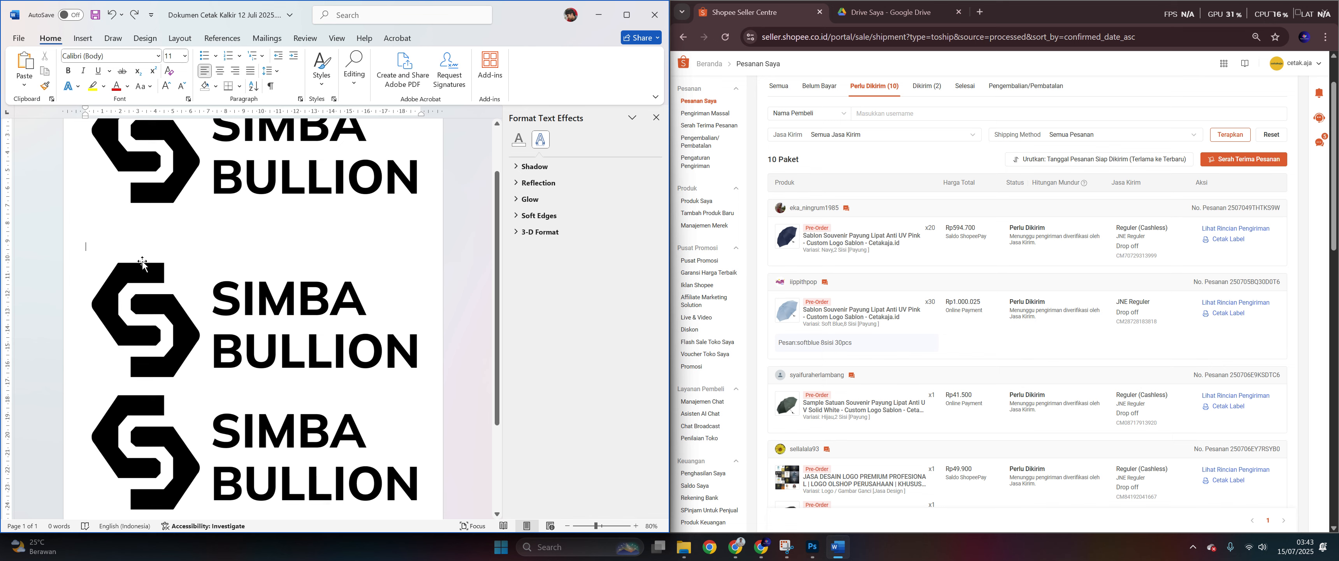
pyautogui.scroll(-1, 143, 263)
pyautogui.scroll(3, 226, 285)
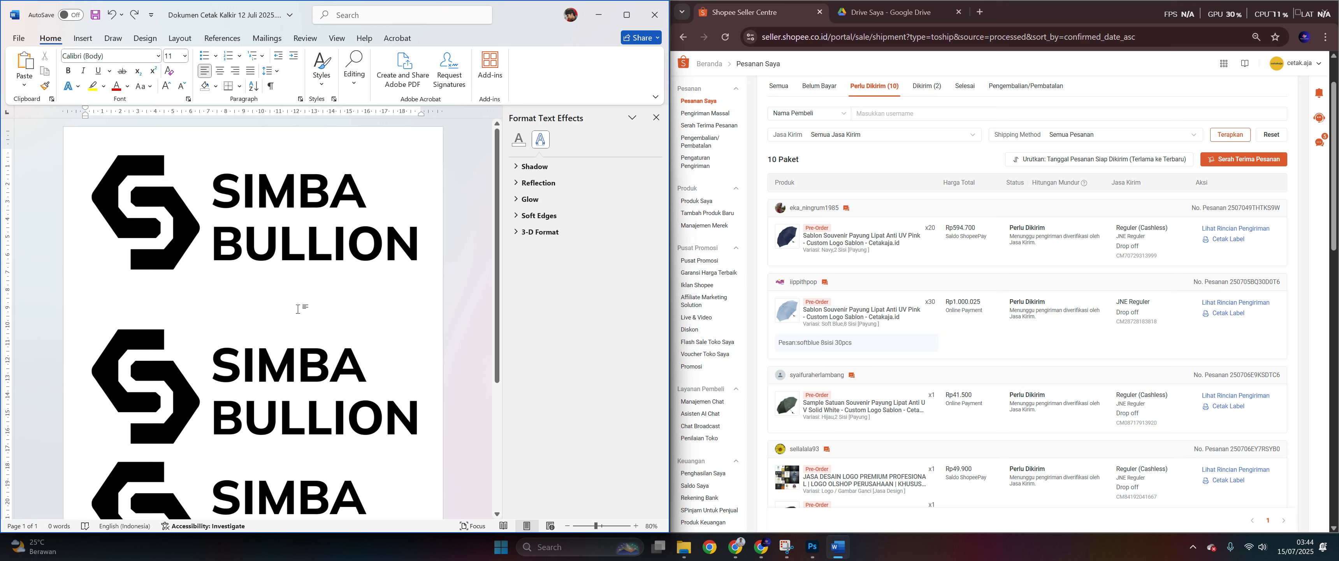
pyautogui.press('BackSpace')
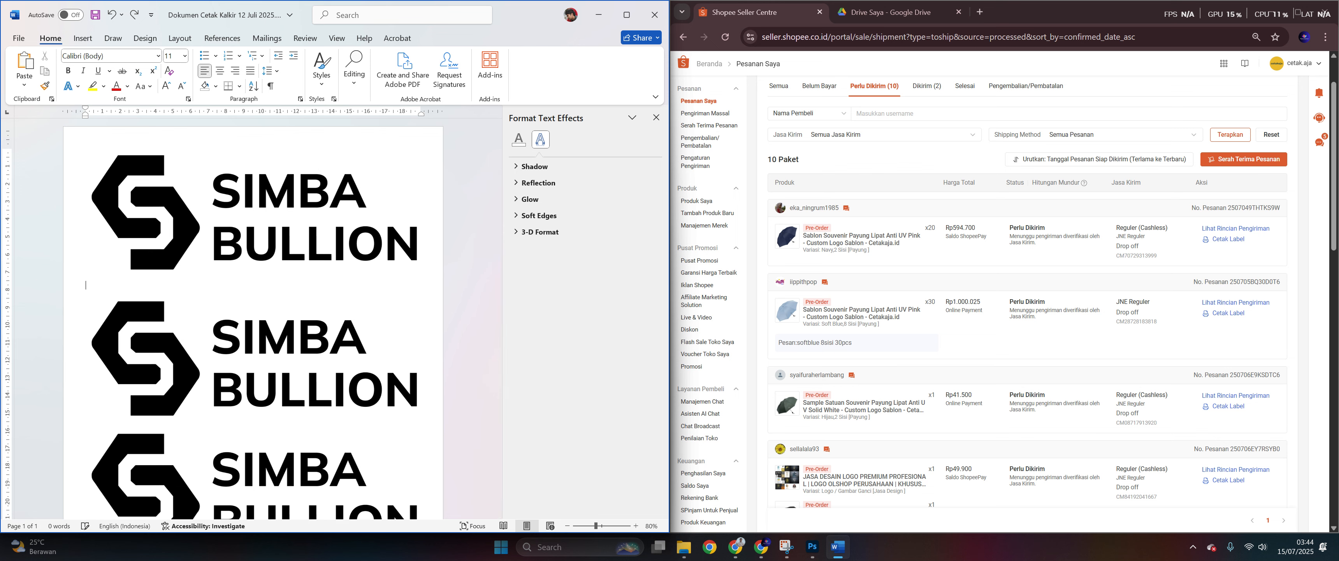
# - Save the print document as "Dokumen Cetak Kalkir 15 Juli 2025.docx" in the Downloads folder and look over its three logos
pyautogui.click(19, 38)
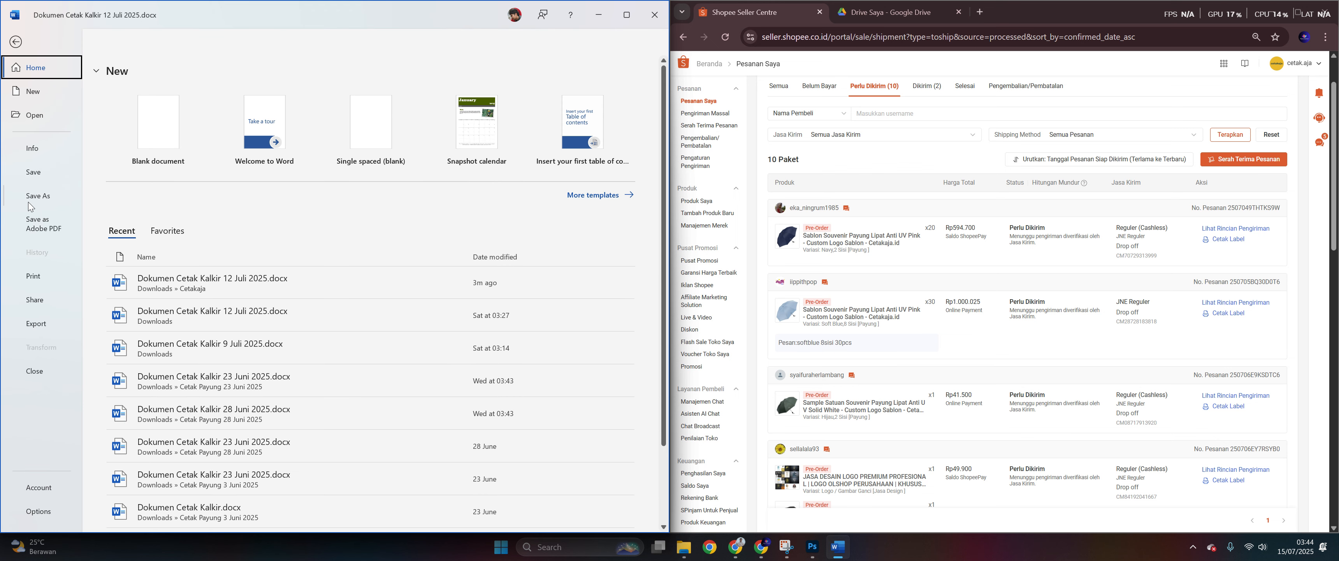
pyautogui.click(38, 198)
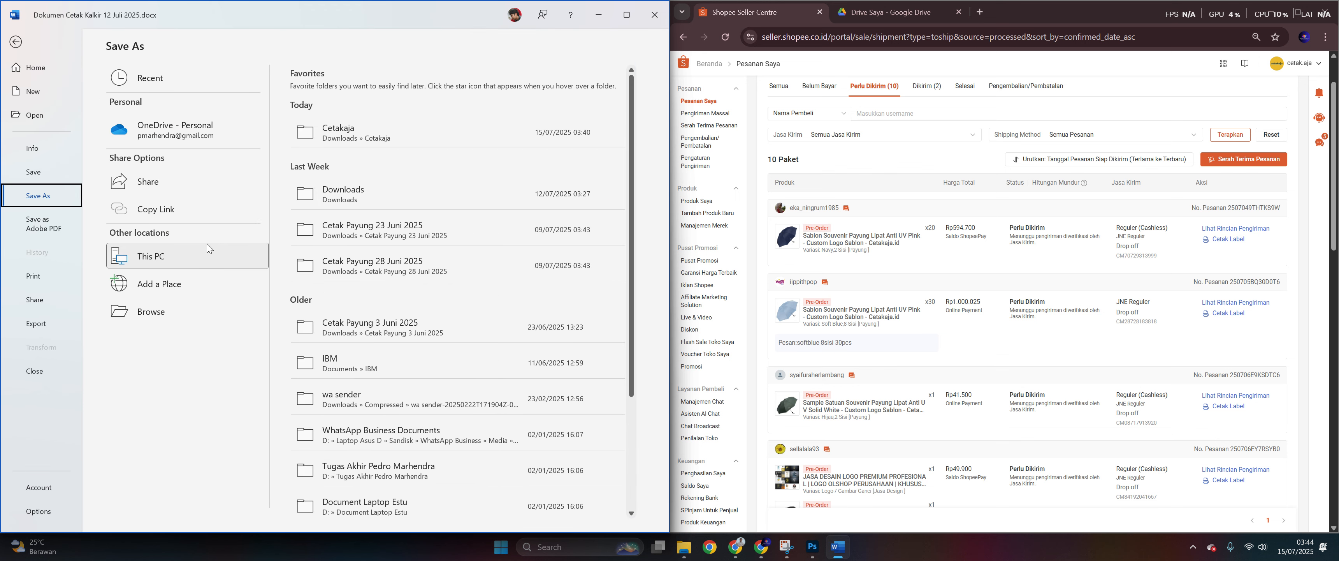
pyautogui.click(189, 319)
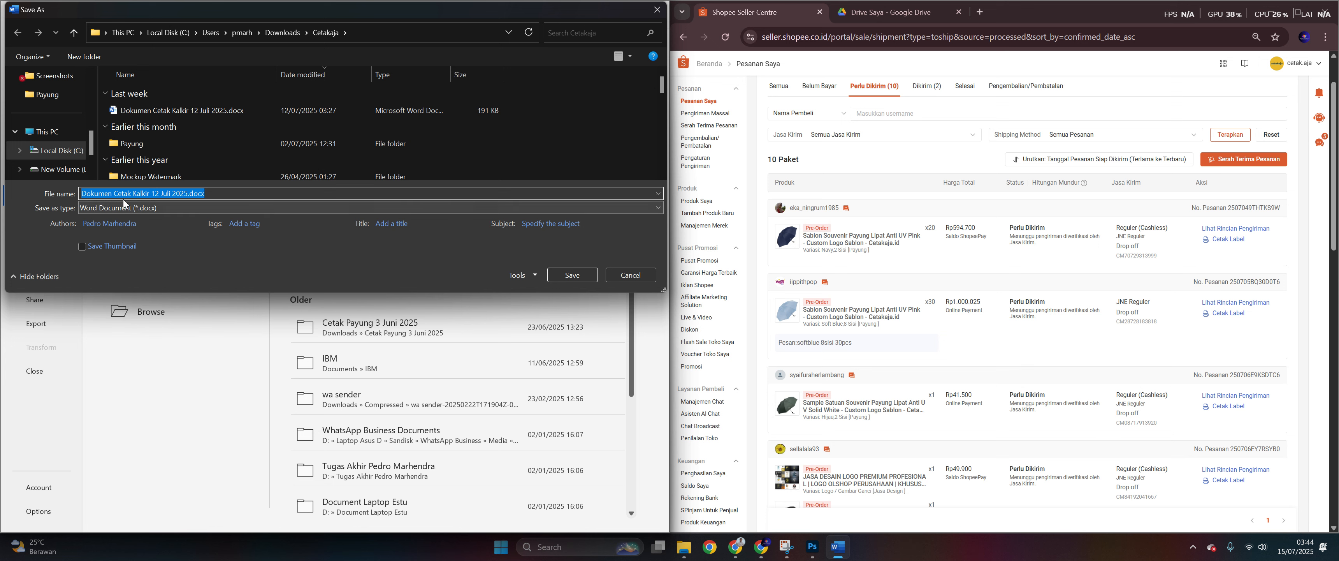
pyautogui.click(106, 198)
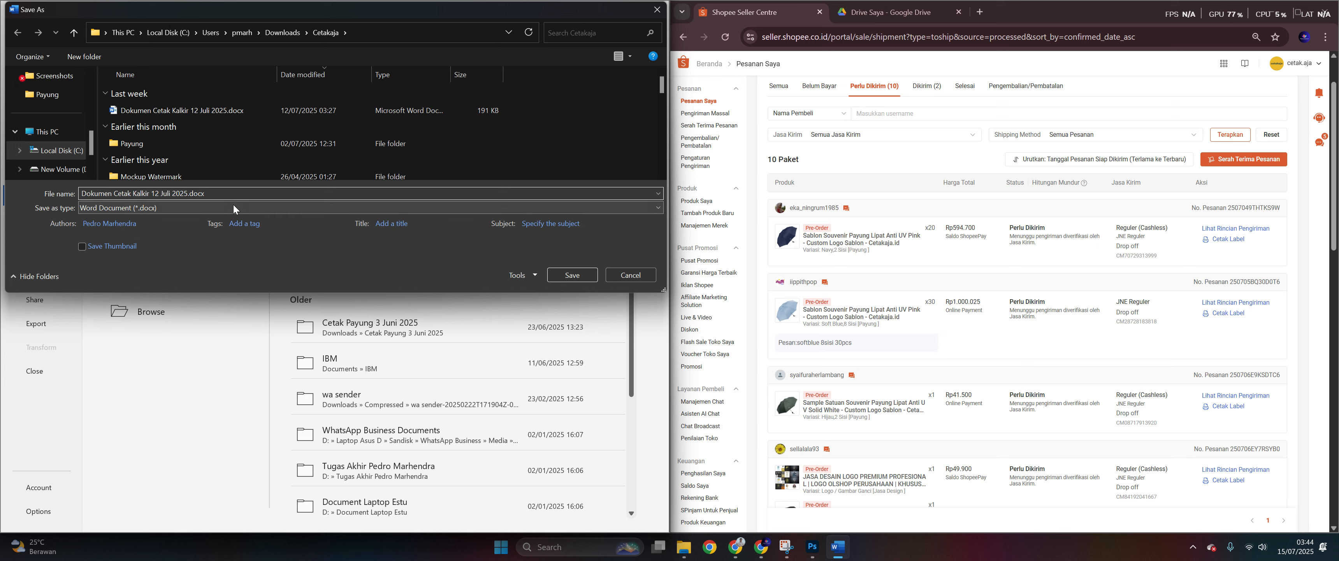
pyautogui.press('BackSpace')
pyautogui.write('5')
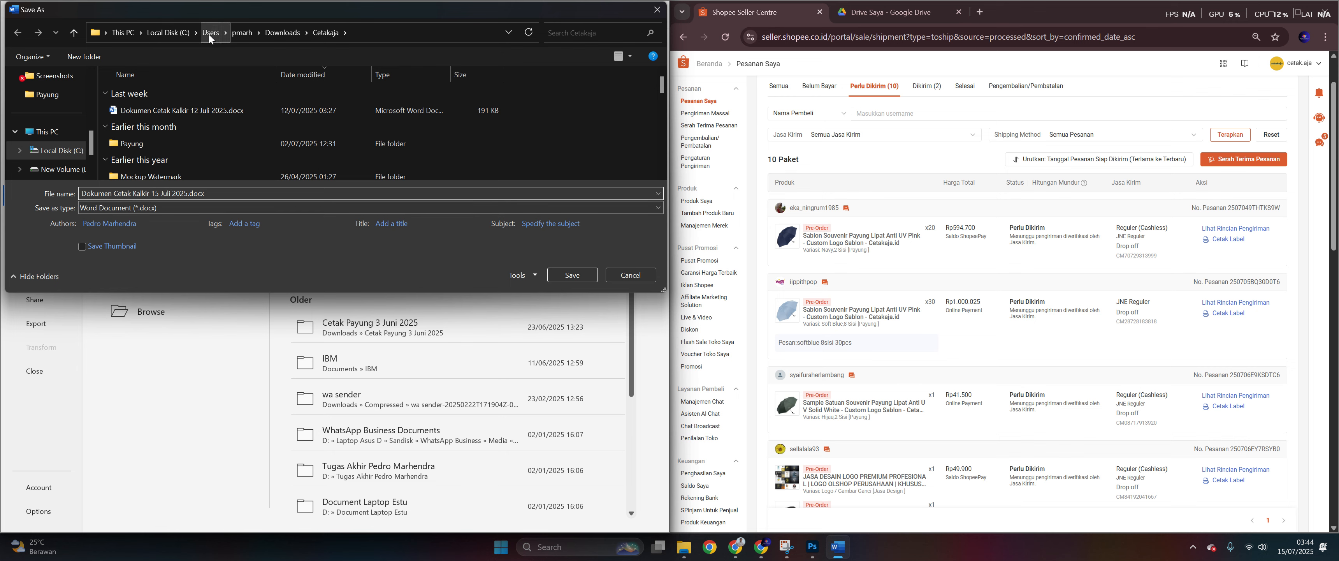
pyautogui.scroll(5, 52, 135)
pyautogui.click(52, 153)
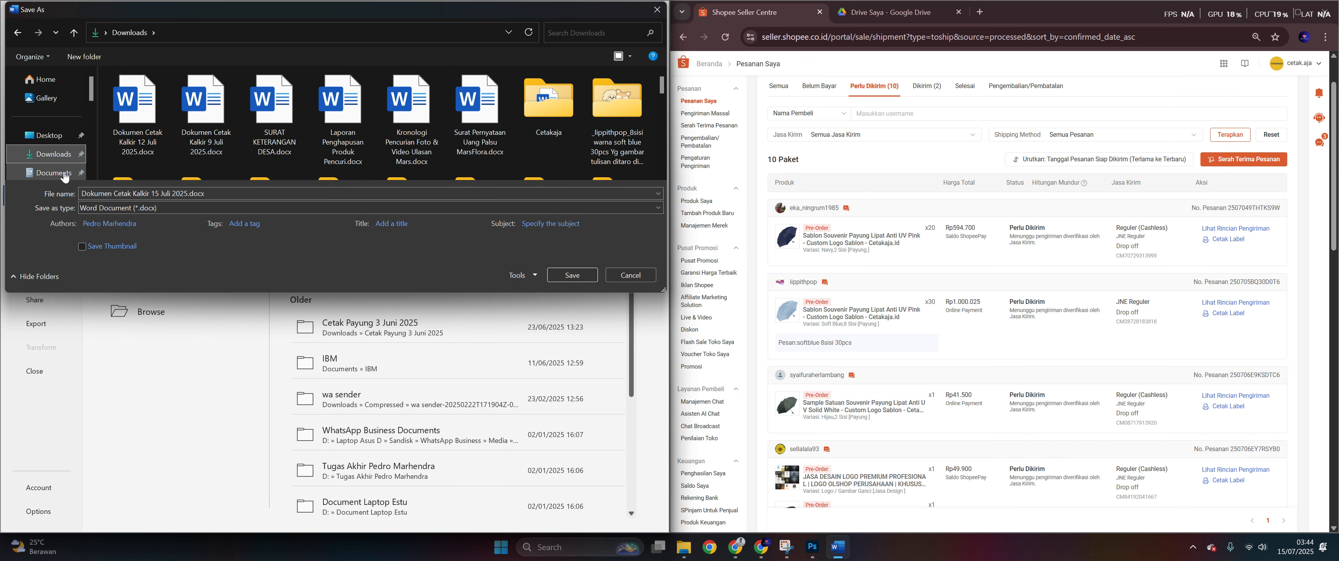
pyautogui.click(583, 279)
pyautogui.scroll(-3, 361, 443)
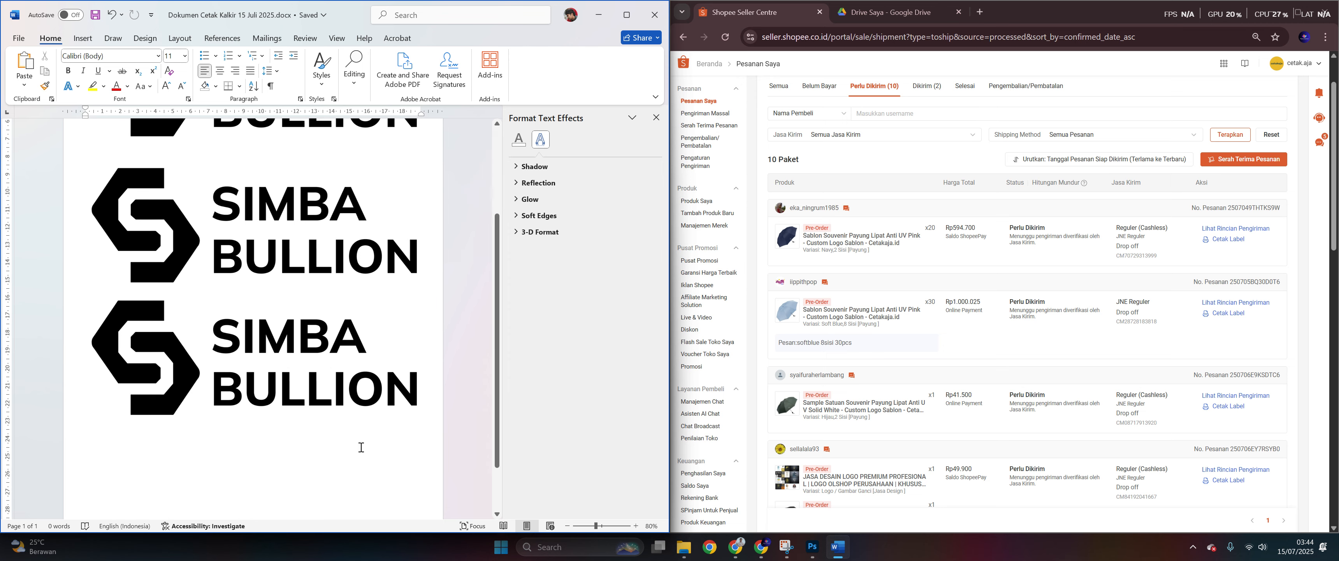
pyautogui.scroll(3, 348, 444)
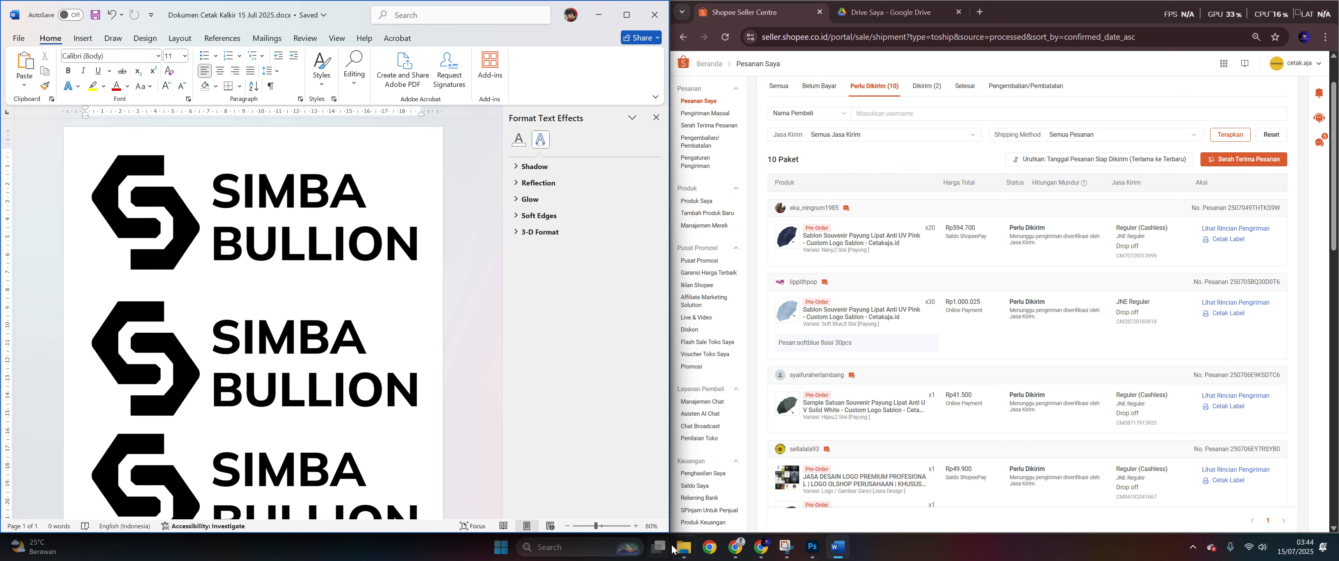
# - Switch to Photoshop and view the whole navy umbrella mockup with the Simba Bullion logo
pyautogui.click(820, 554)
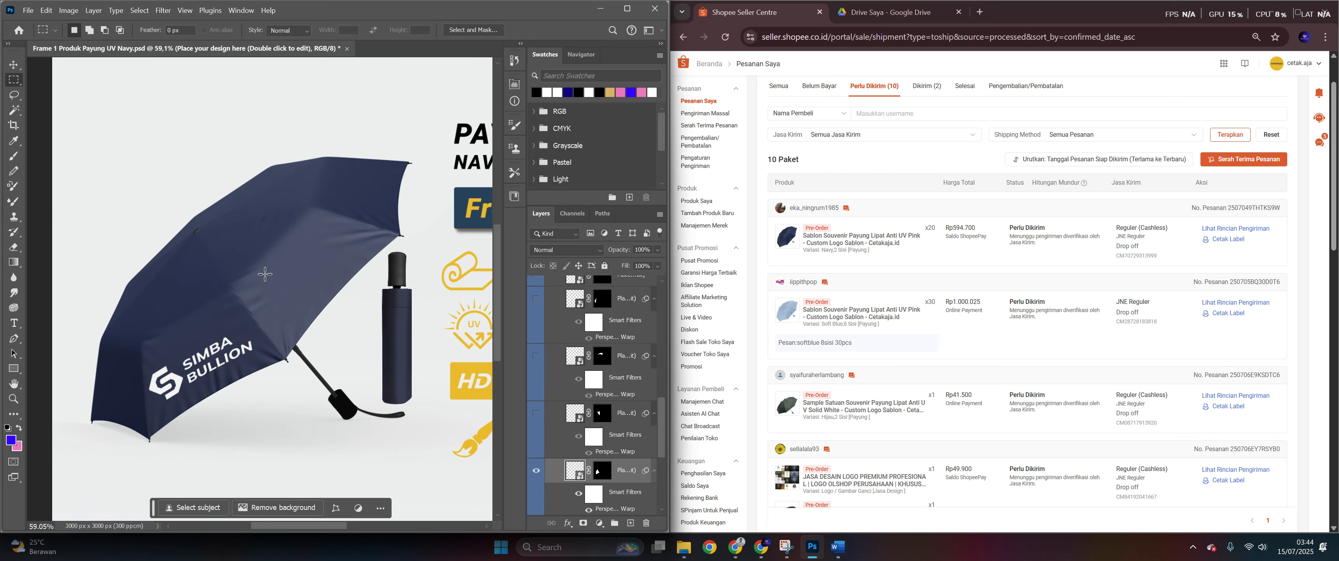
pyautogui.scroll(-2, 352, 226)
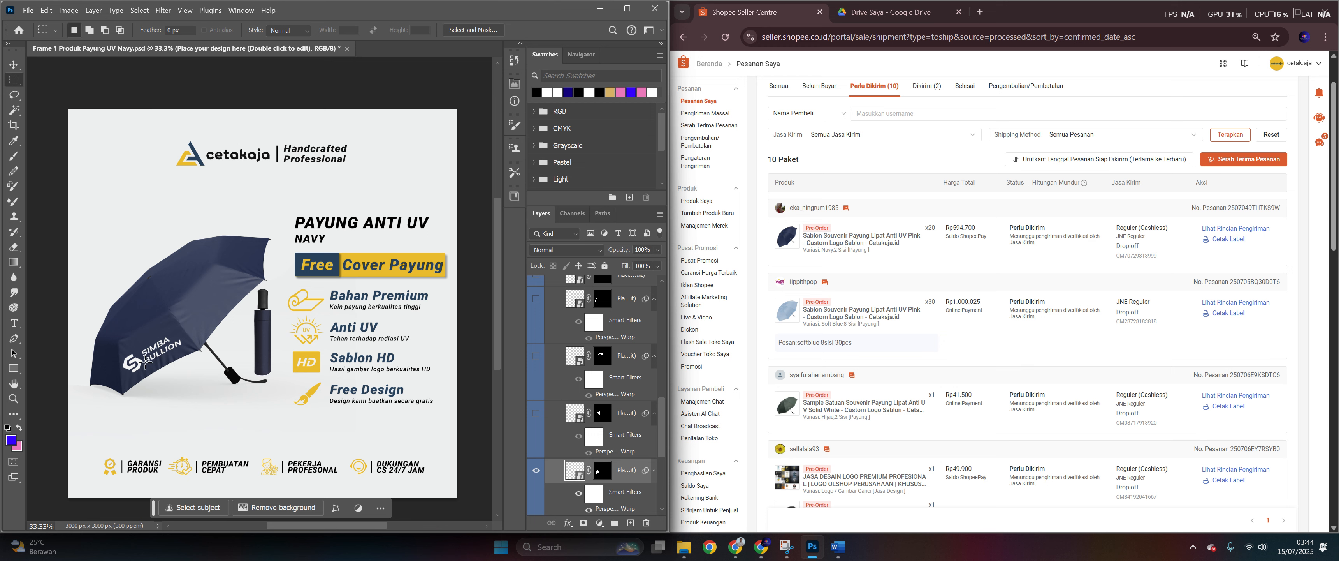
pyautogui.scroll(-4, 333, 380)
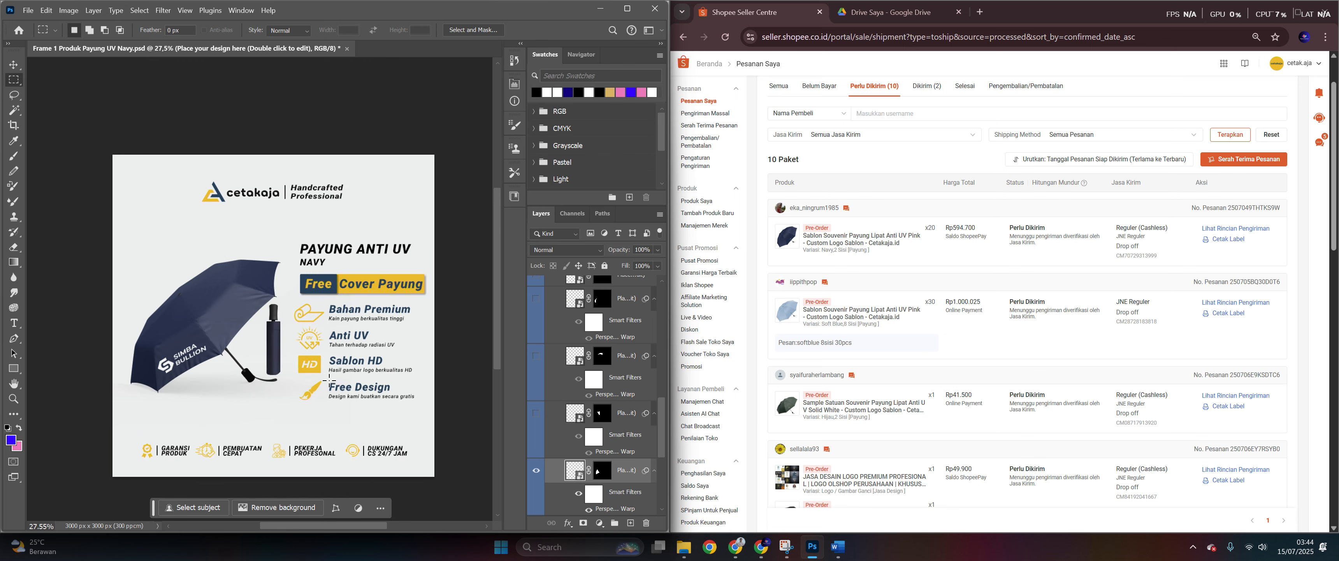
# - Switch to the Chrome window with Google Drive and check the upload progress of the Cetakaja folder
pyautogui.click(747, 550)
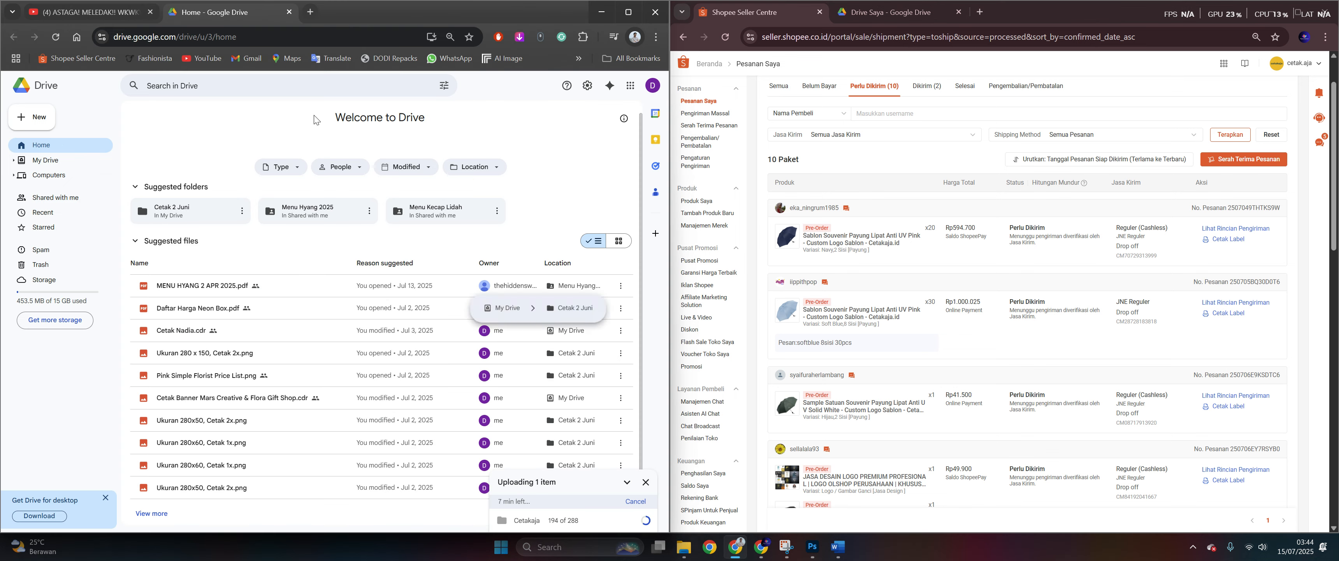
pyautogui.click(93, 11)
pyautogui.click(225, 11)
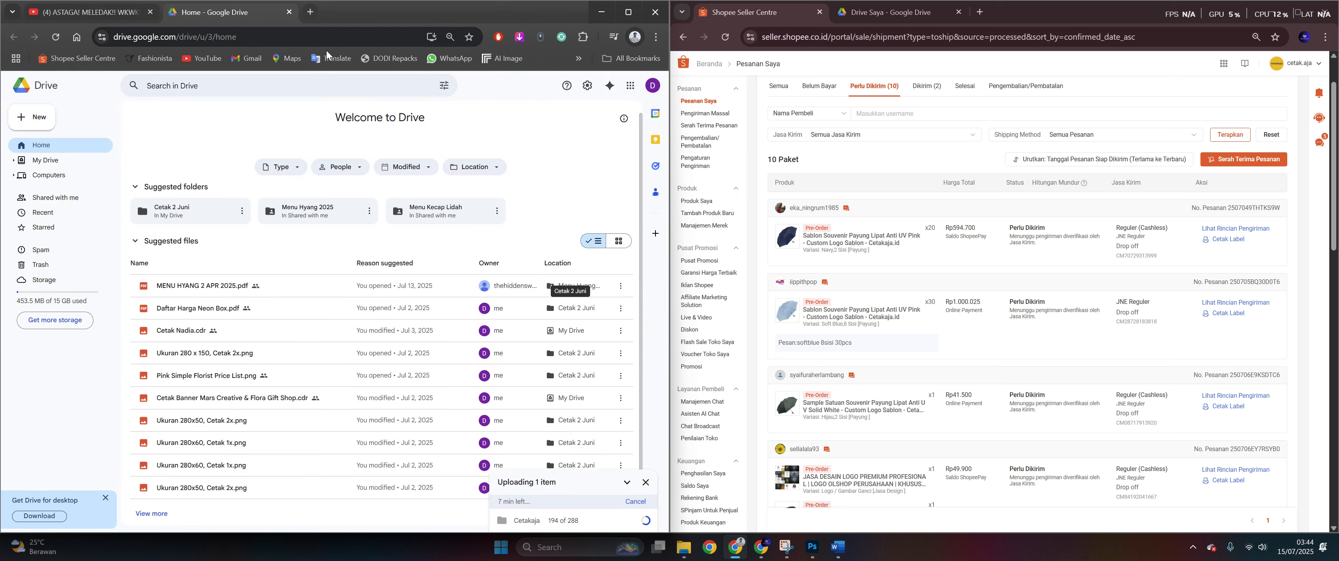
# - Return to the Photoshop umbrella mockup and toggle Layer 27's visibility to check what it contains
pyautogui.click(812, 556)
pyautogui.scroll(2, 214, 335)
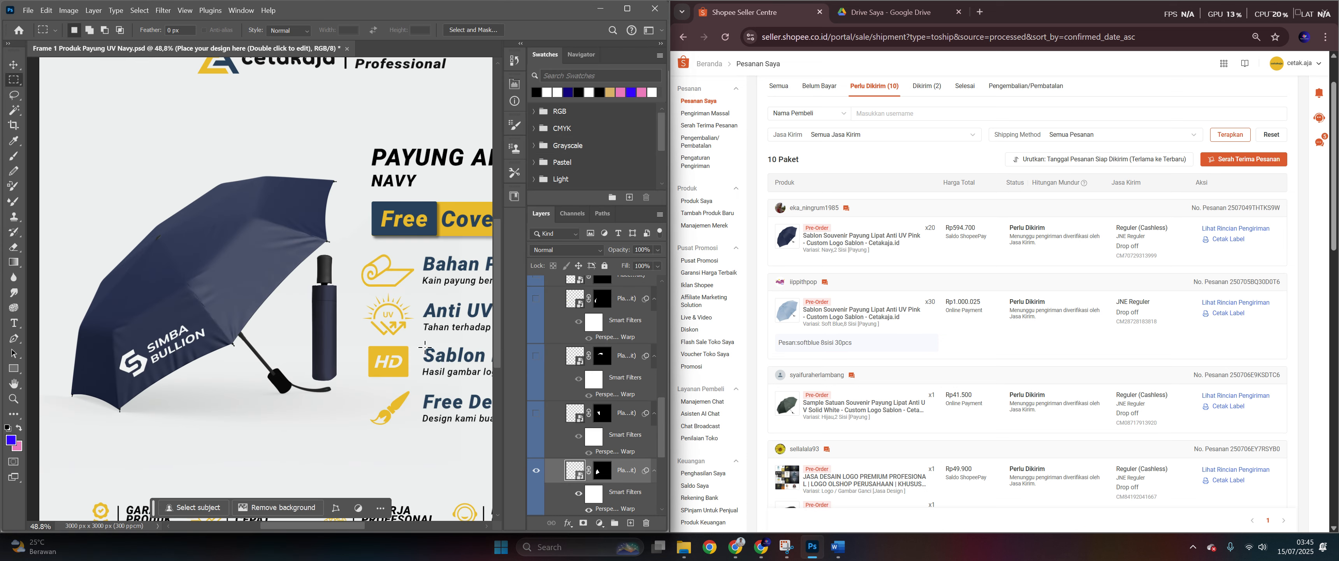
pyautogui.scroll(-5, 612, 411)
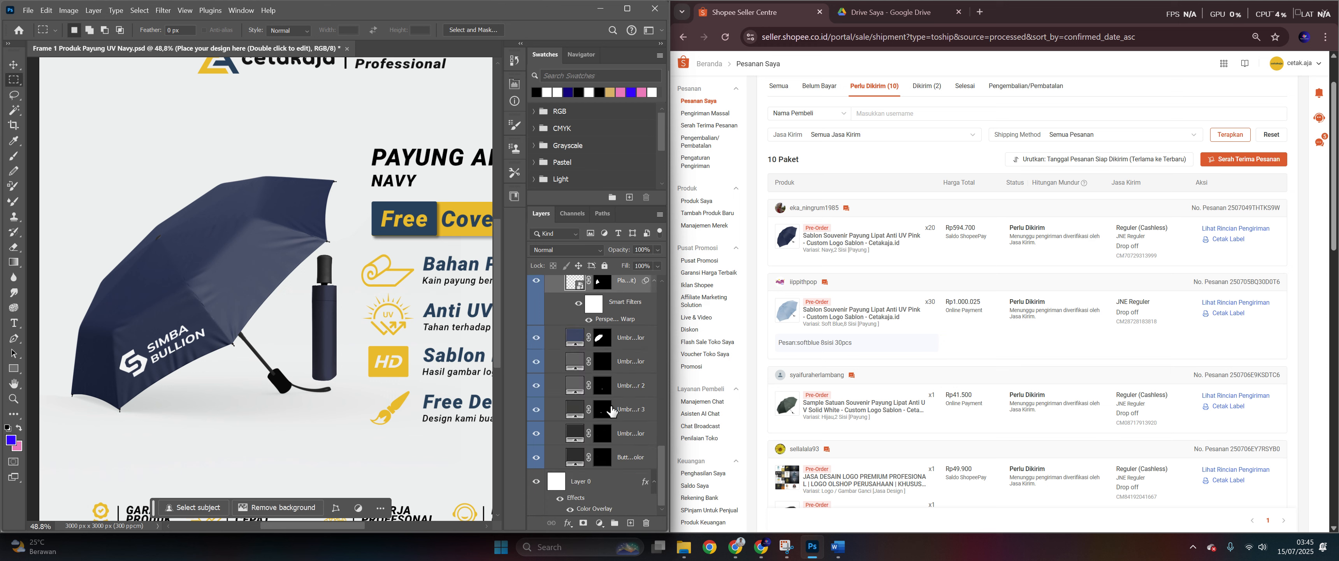
pyautogui.scroll(-5, 612, 411)
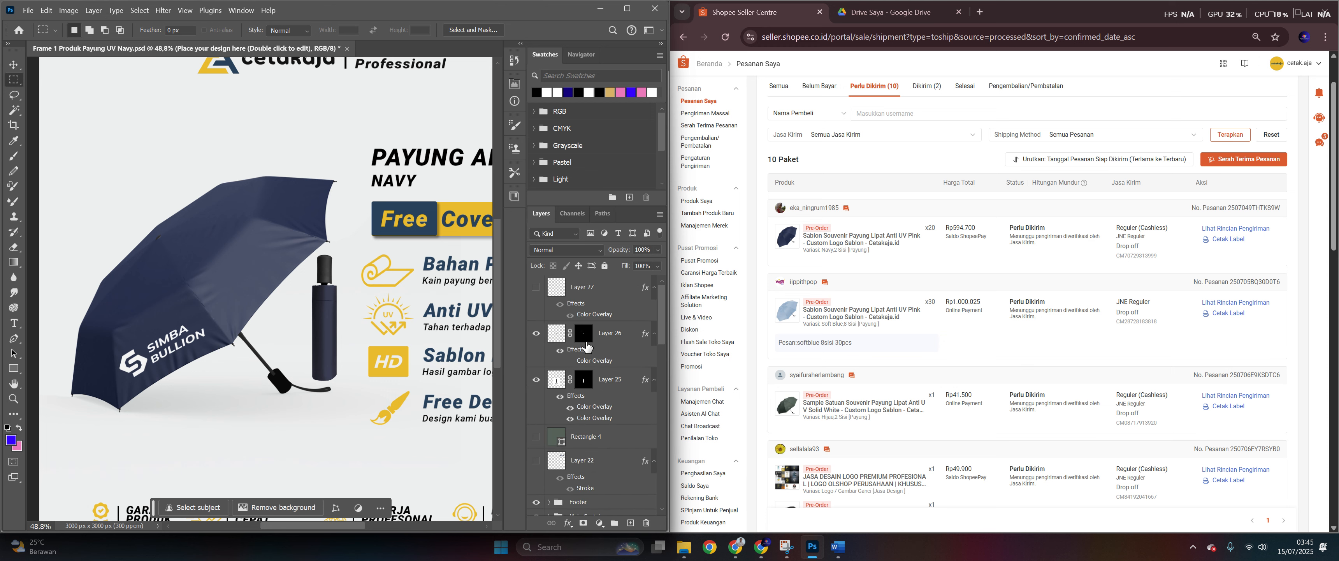
pyautogui.click(537, 286)
pyautogui.click(537, 287)
pyautogui.click(536, 287)
# - Make the hidden logo placeholder layers in the Umbrella group visible, briefly toggling the Simba Bullion layer to identify its panel
pyautogui.scroll(5, 544, 322)
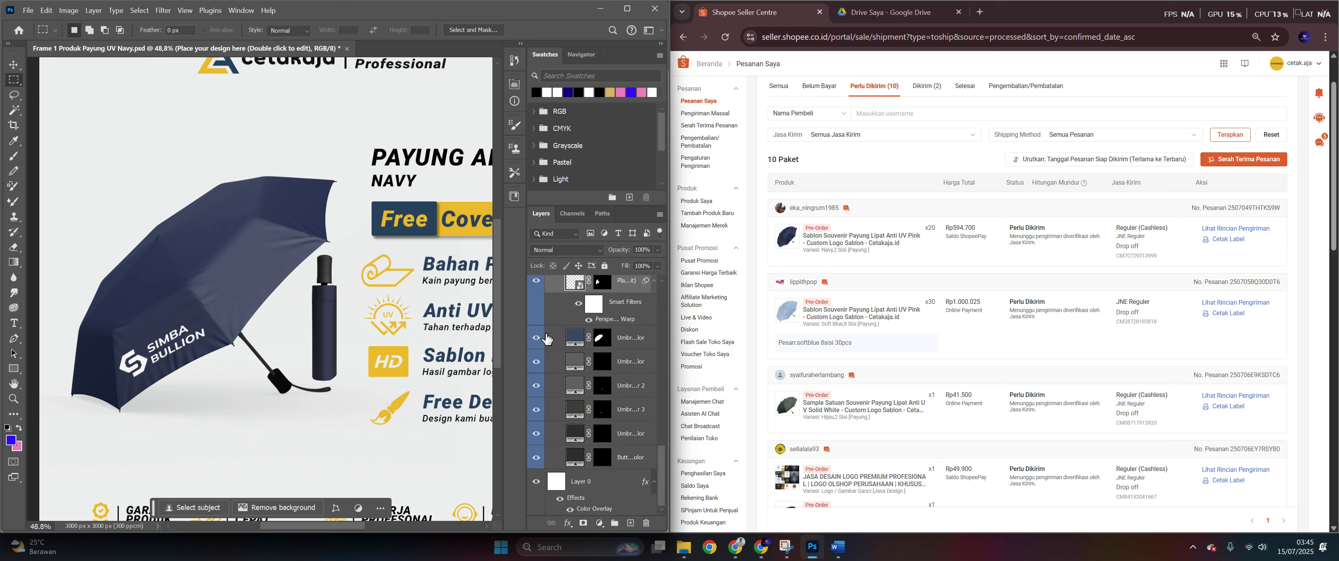
pyautogui.scroll(2, 569, 455)
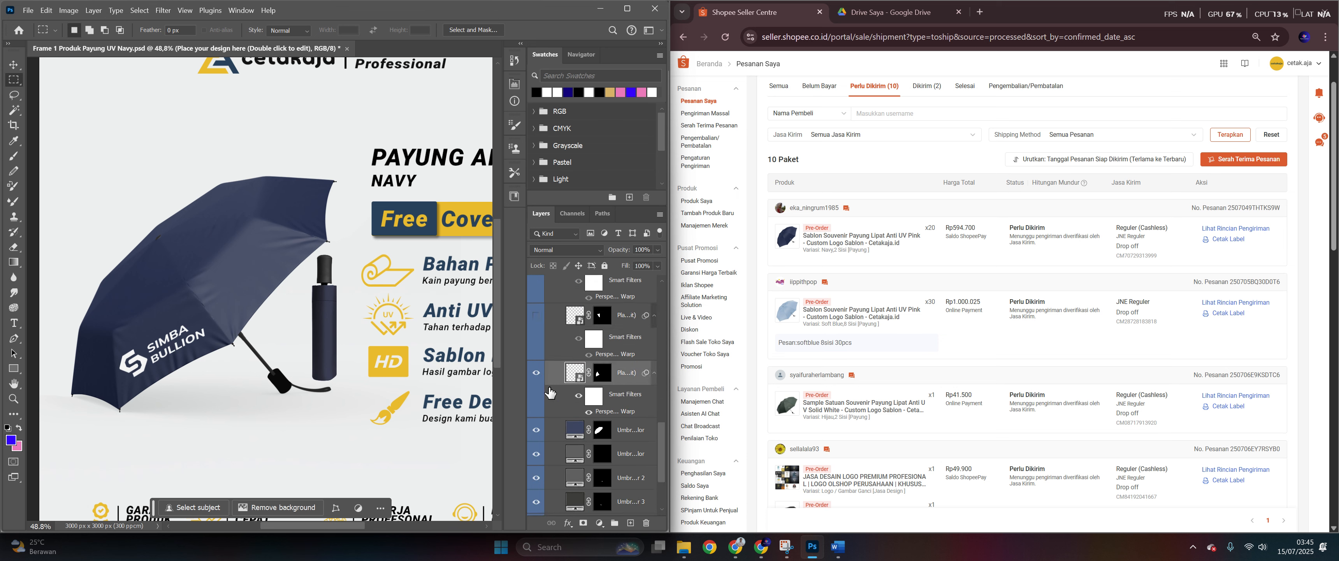
pyautogui.click(536, 372)
pyautogui.click(536, 372)
pyautogui.scroll(2, 555, 384)
pyautogui.click(537, 350)
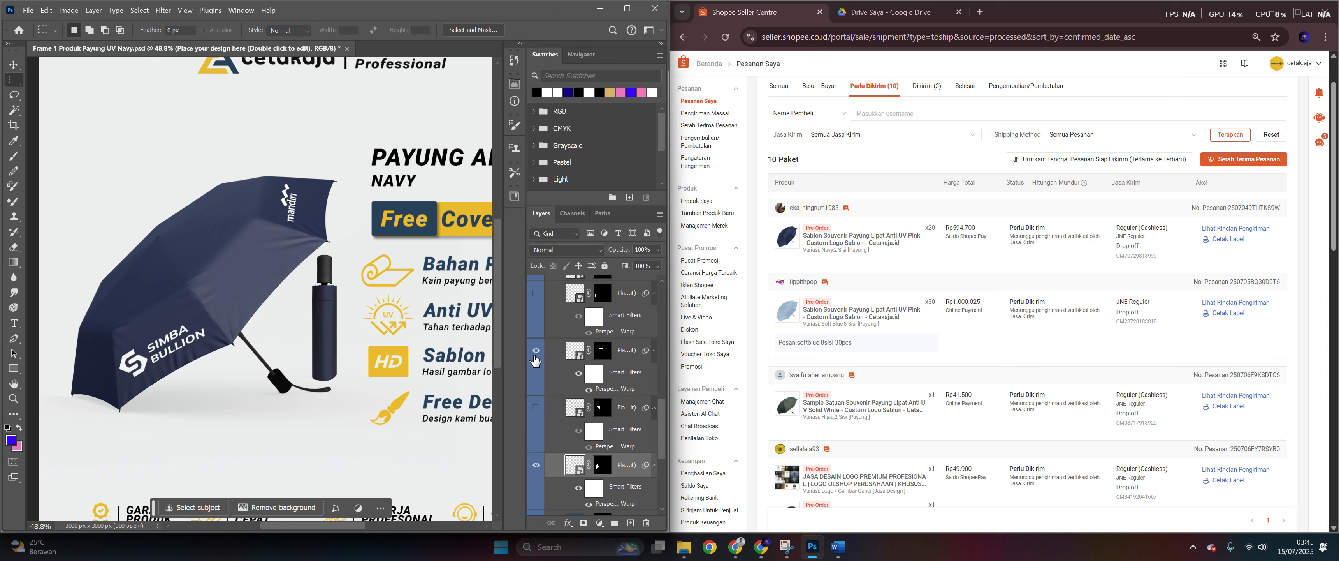
pyautogui.click(536, 407)
pyautogui.scroll(1, 539, 411)
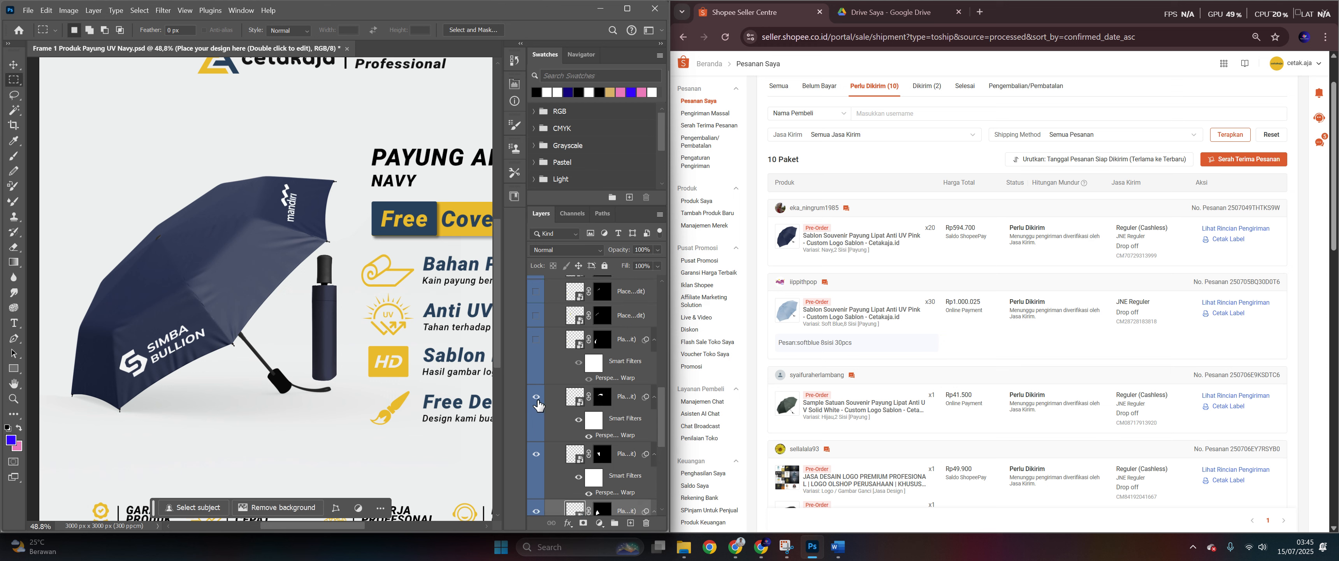
pyautogui.click(536, 315)
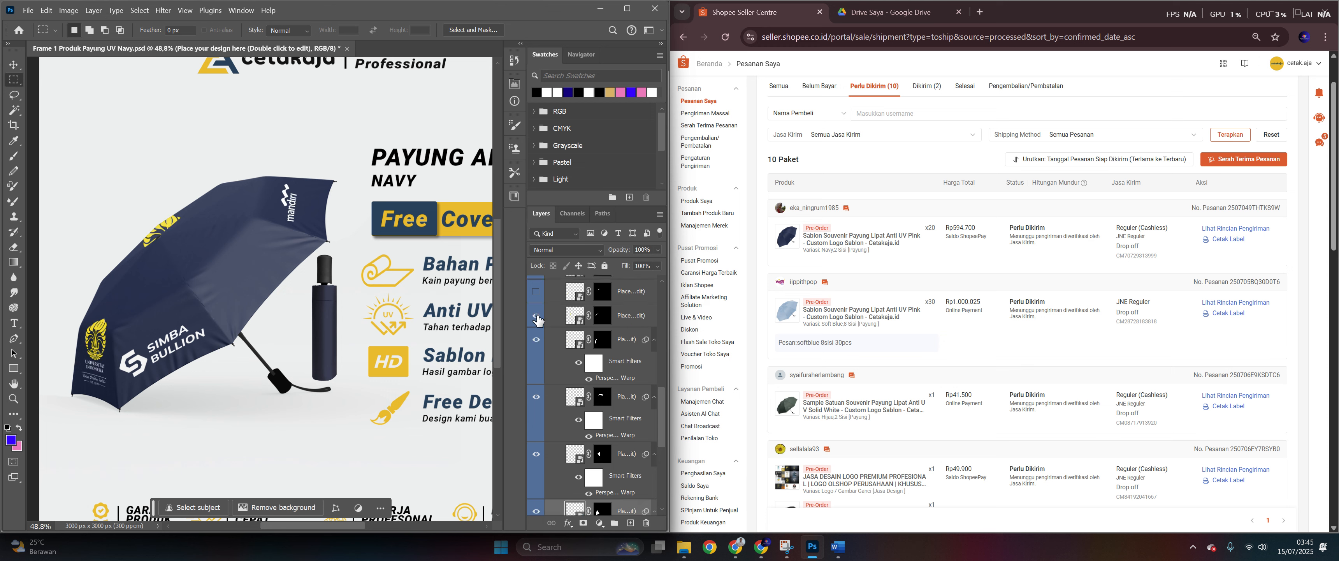
pyautogui.click(537, 291)
pyautogui.scroll(2, 540, 347)
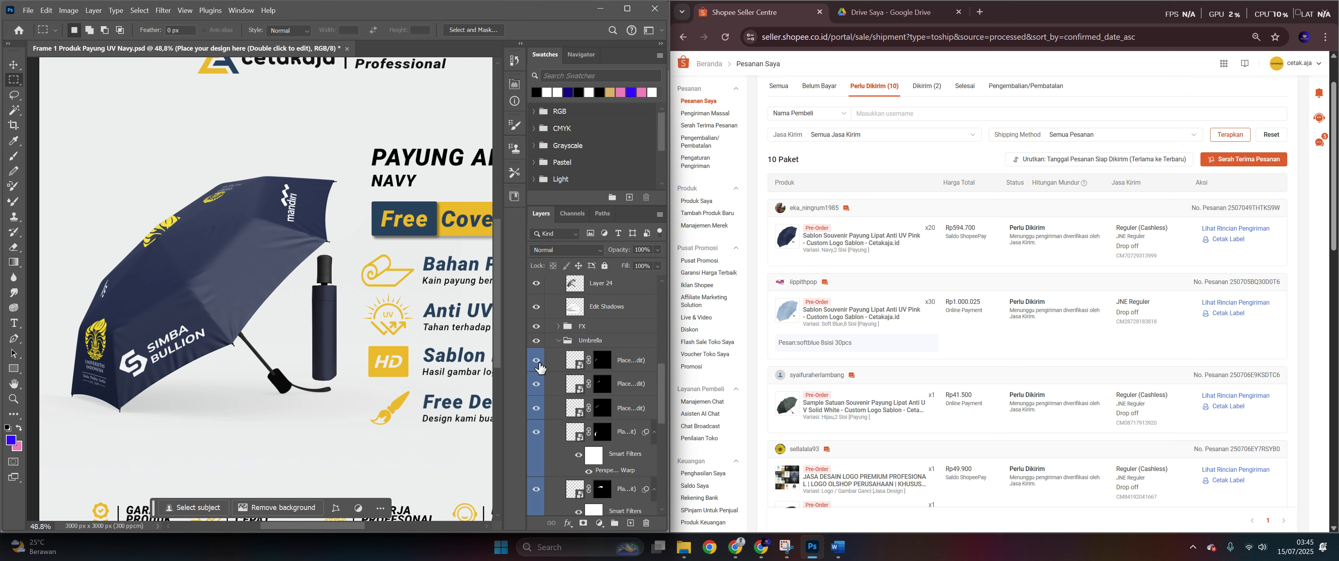
# - Toggle the logo placeholder and umbrella colour layers off and on to check which umbrella panel each one affects
pyautogui.scroll(-3, 541, 388)
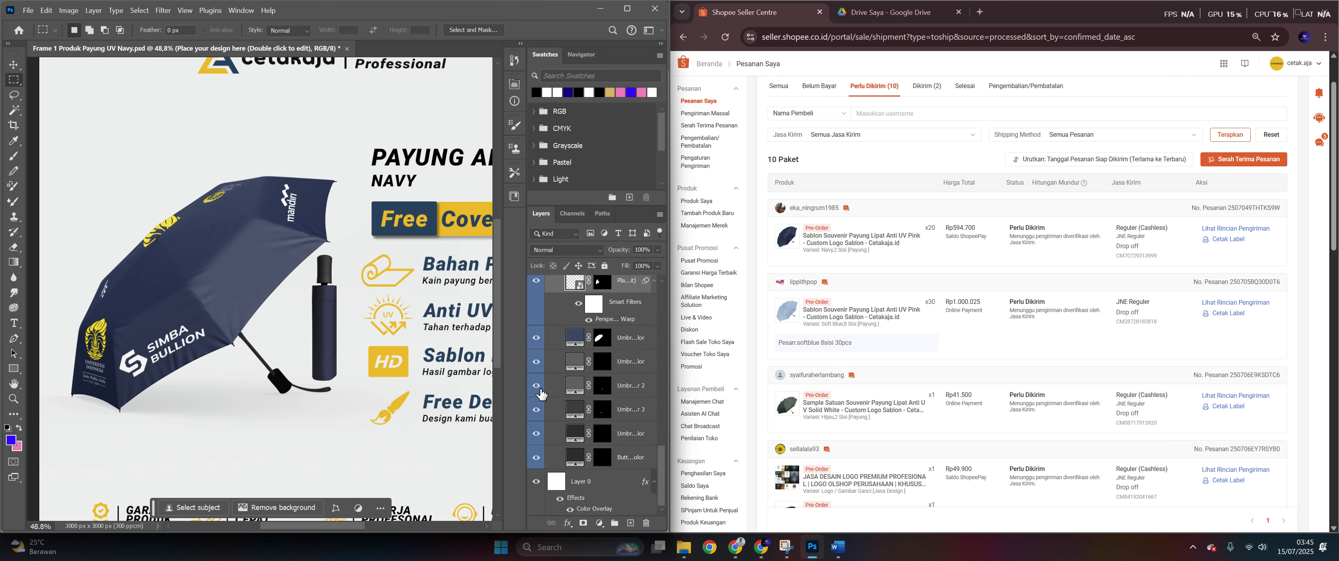
pyautogui.scroll(1, 541, 395)
pyautogui.scroll(2, 573, 400)
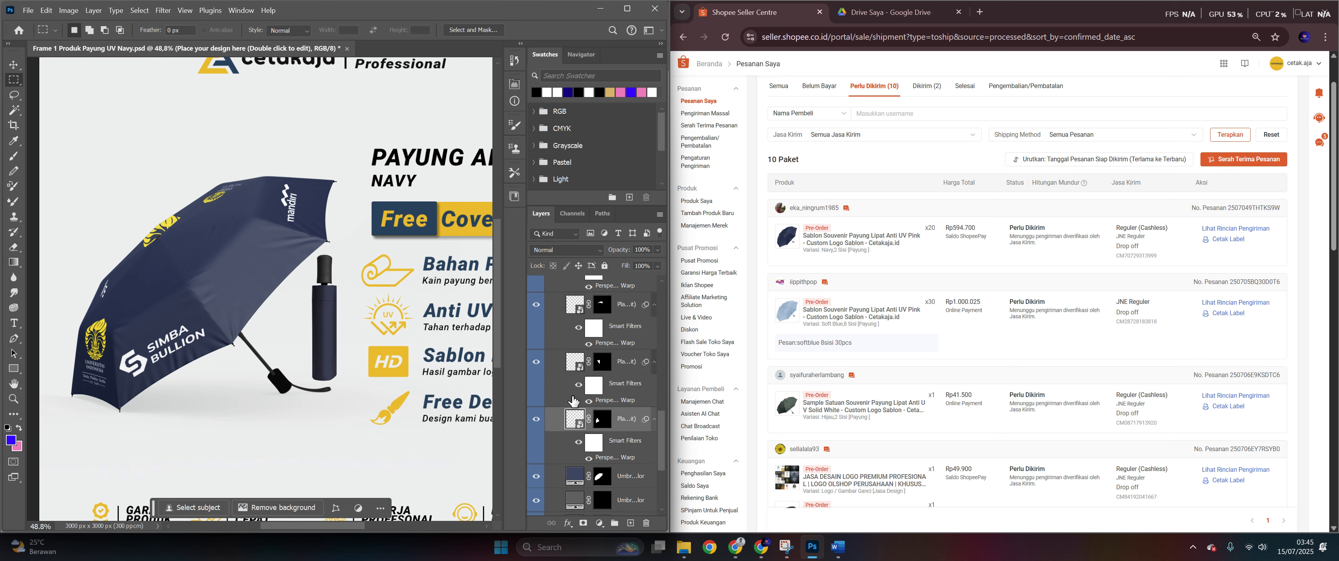
pyautogui.scroll(2, 573, 401)
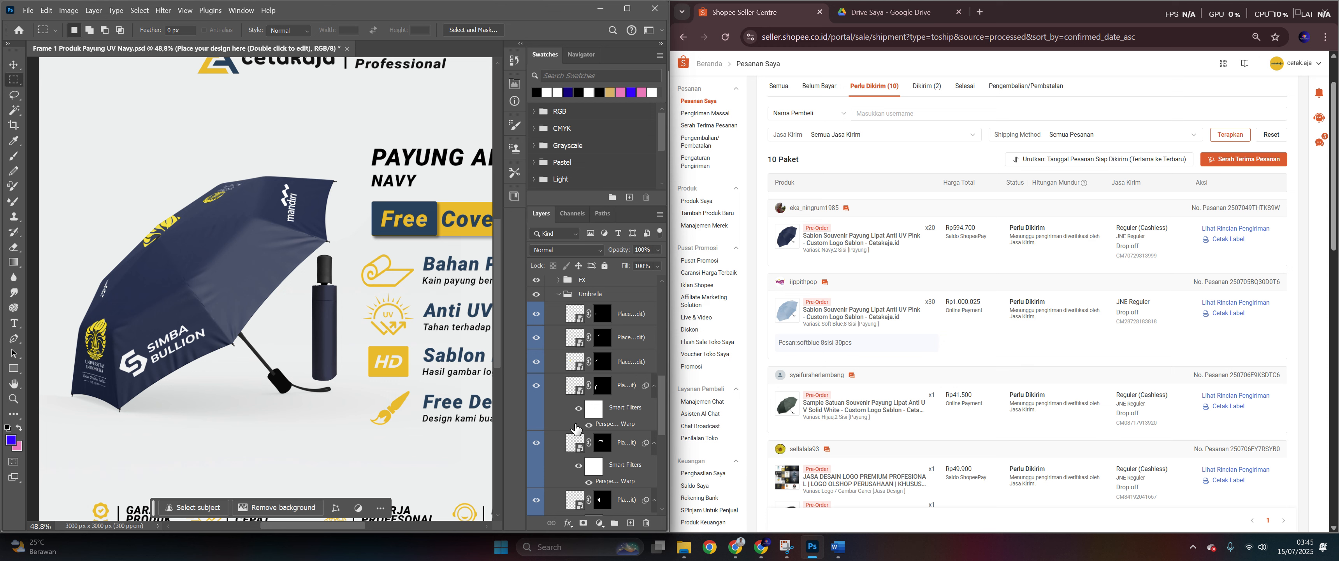
pyautogui.click(536, 386)
pyautogui.click(536, 391)
pyautogui.click(536, 445)
pyautogui.click(536, 447)
pyautogui.scroll(-1, 536, 451)
pyautogui.scroll(-2, 535, 452)
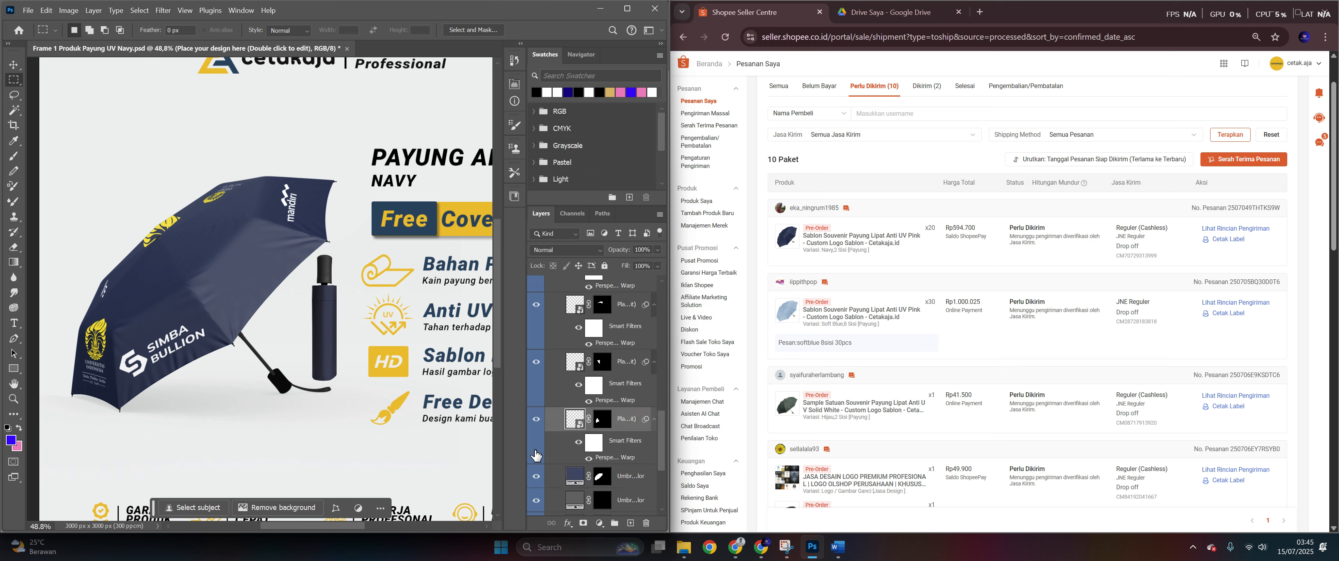
pyautogui.click(540, 428)
pyautogui.click(540, 428)
pyautogui.scroll(-1, 538, 433)
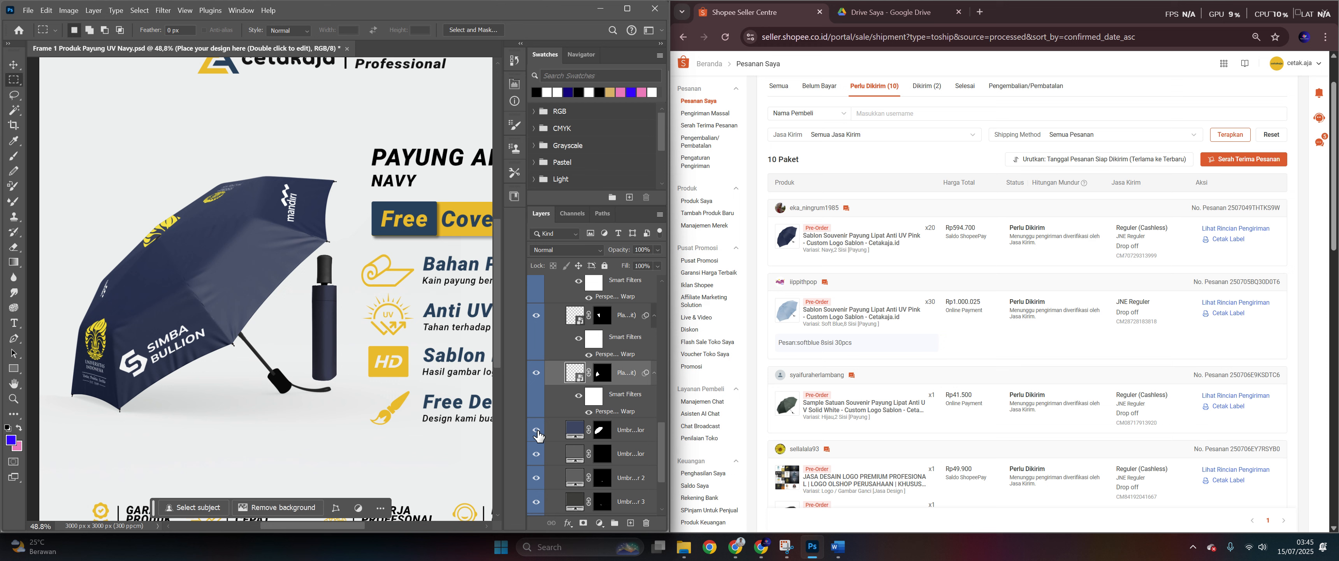
pyautogui.click(542, 385)
pyautogui.click(540, 381)
pyautogui.click(537, 326)
pyautogui.click(537, 316)
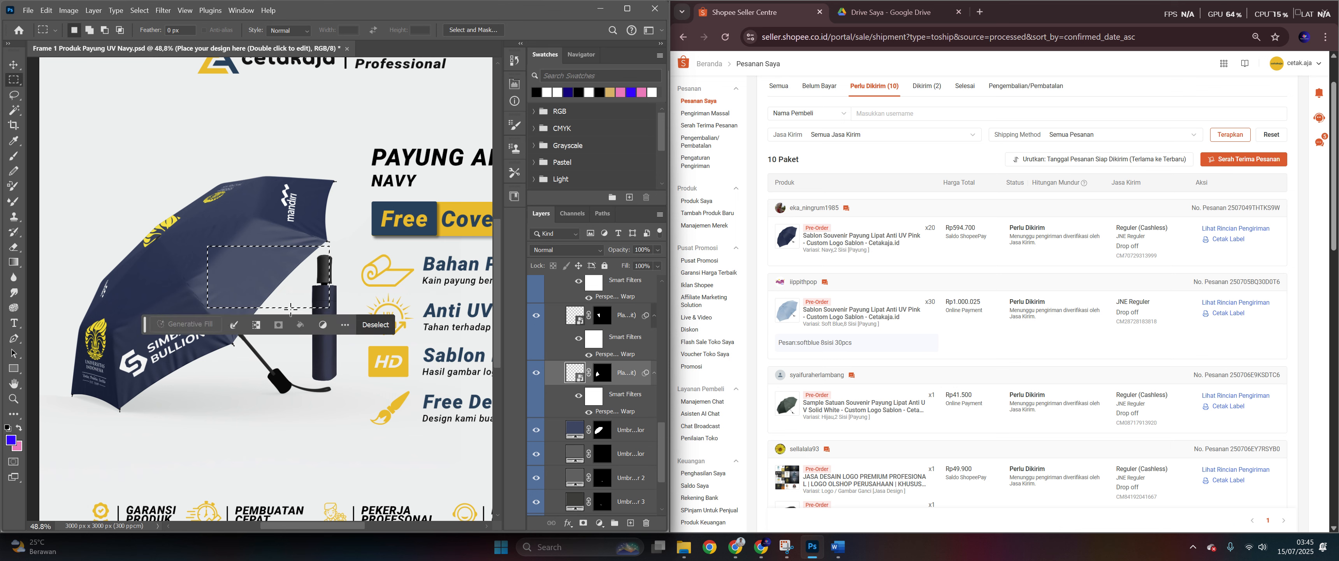
# - Inspect the smart object holding the Simba Bullion logo, close it, and clear the selection on the mockup
pyautogui.doubleClick(574, 372)
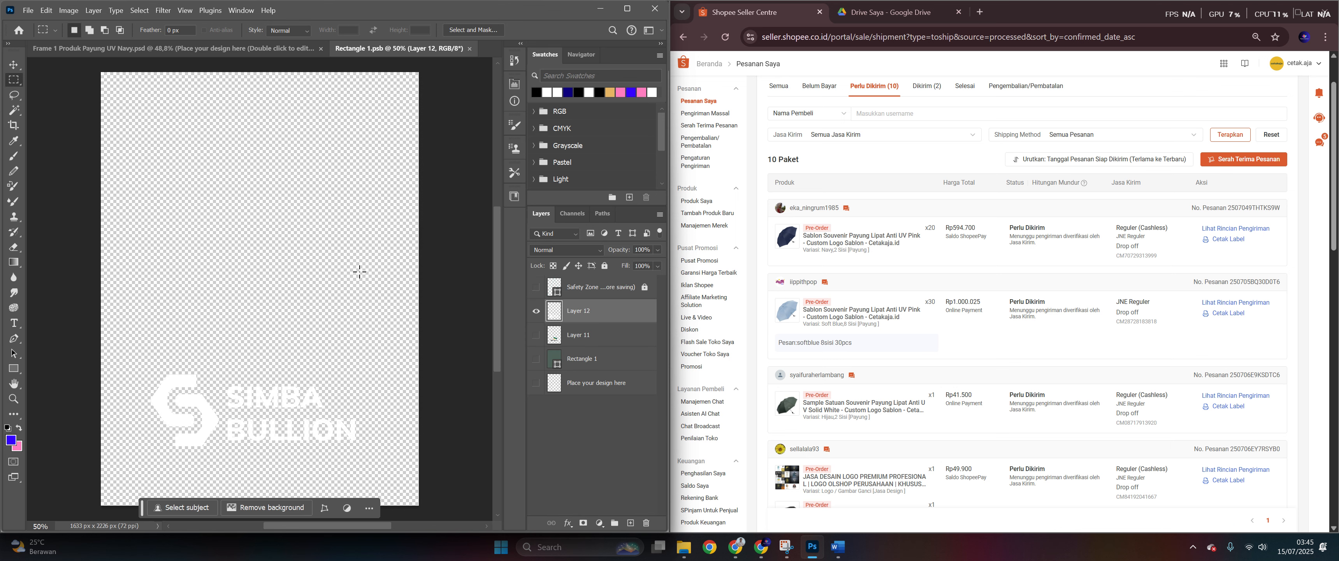
pyautogui.click(470, 48)
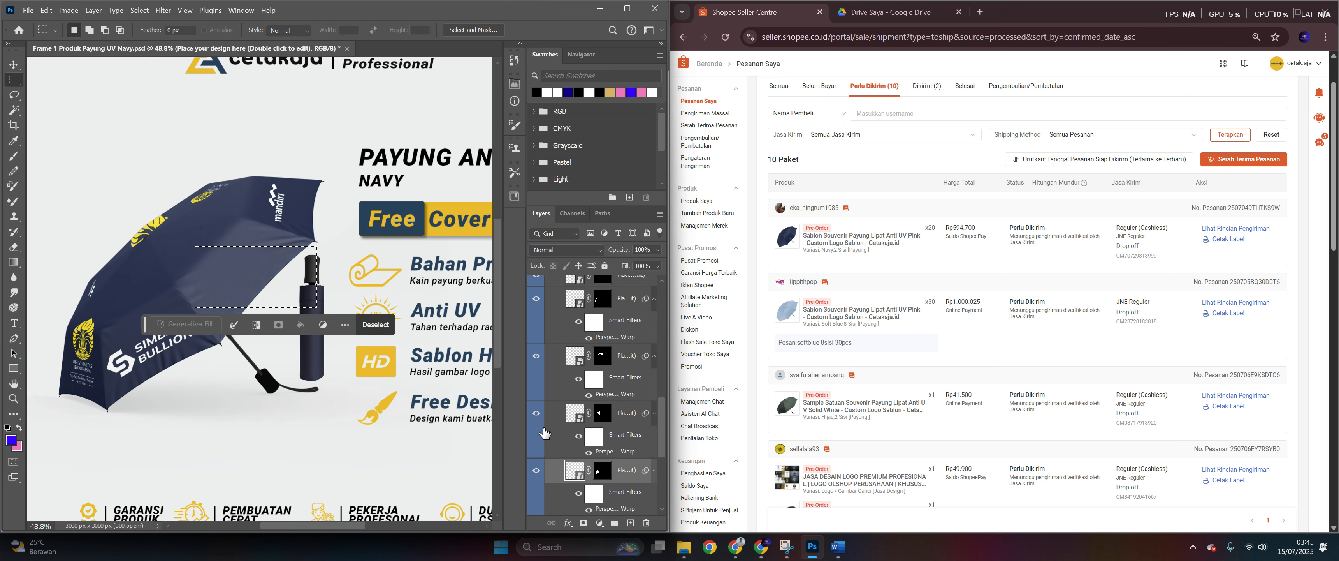
pyautogui.hotkey('ctrl', 'd')
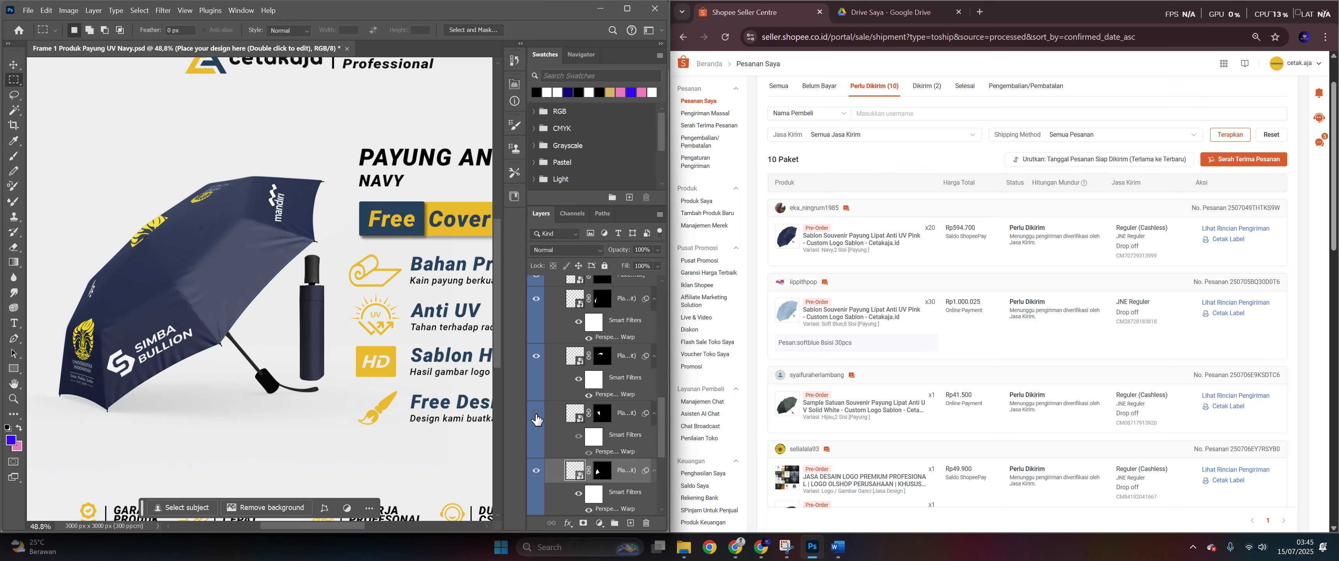
# - In the placeholder smart object Rectangle 11.psb, move the white umbrella logo to the lower middle of the canvas, then save and close it
pyautogui.doubleClick(573, 414)
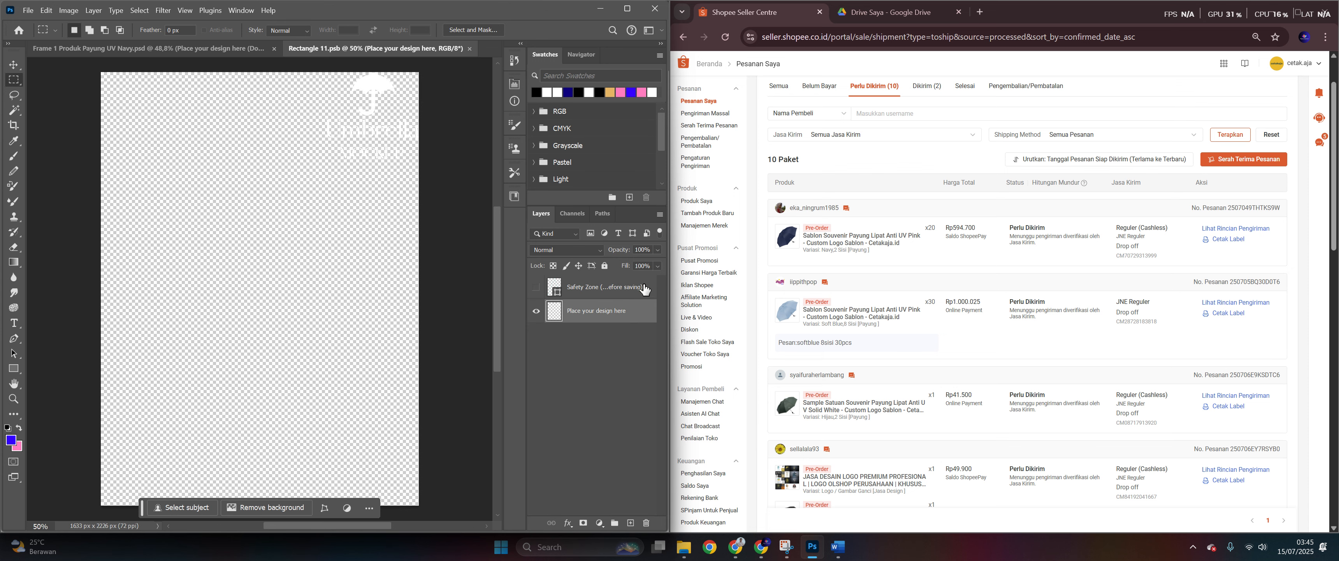
pyautogui.hotkey('ctrl', 't')
pyautogui.moveTo(392, 114); pyautogui.dragTo(279, 410)
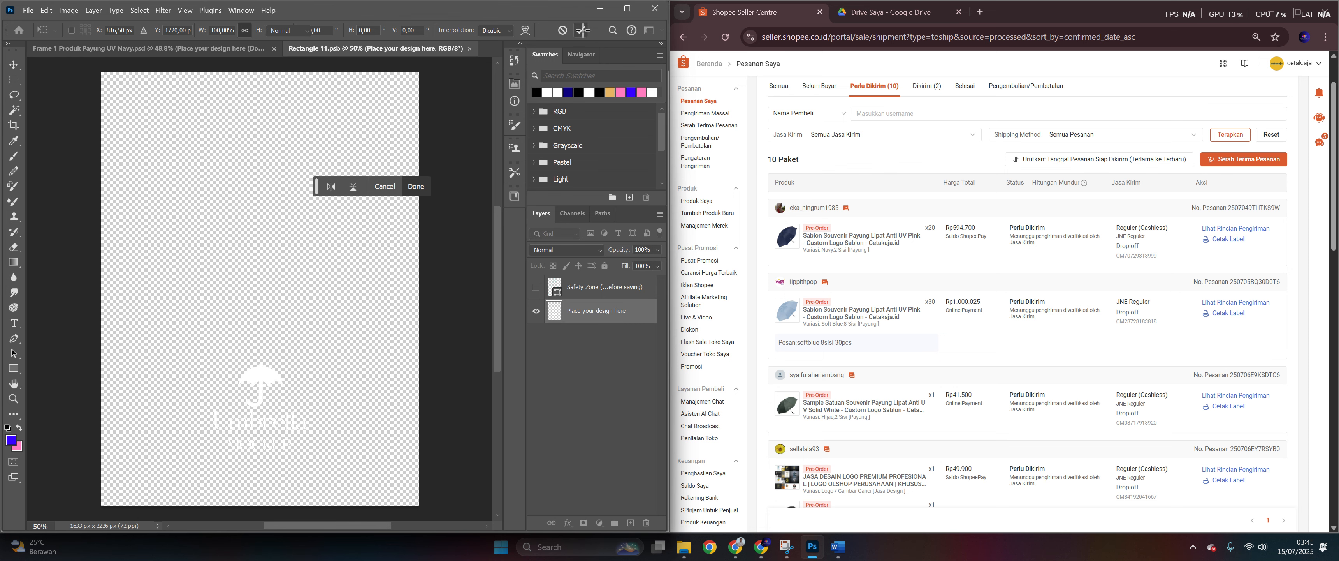
pyautogui.click(582, 29)
pyautogui.hotkey('ctrl', 's')
pyautogui.click(469, 50)
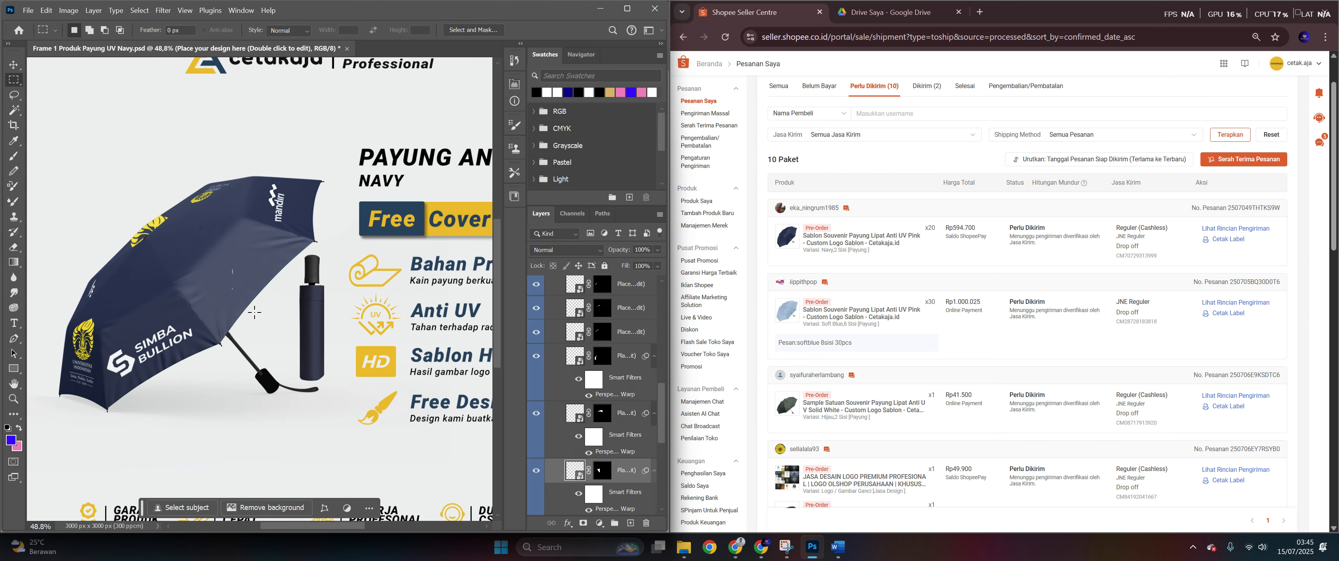
# - Inspect the small white mark on the navy umbrella's front panel, check the placeholder smart object Rectangle 11.psb, and close it
pyautogui.moveTo(224, 249); pyautogui.dragTo(299, 289)
pyautogui.scroll(8, 254, 267)
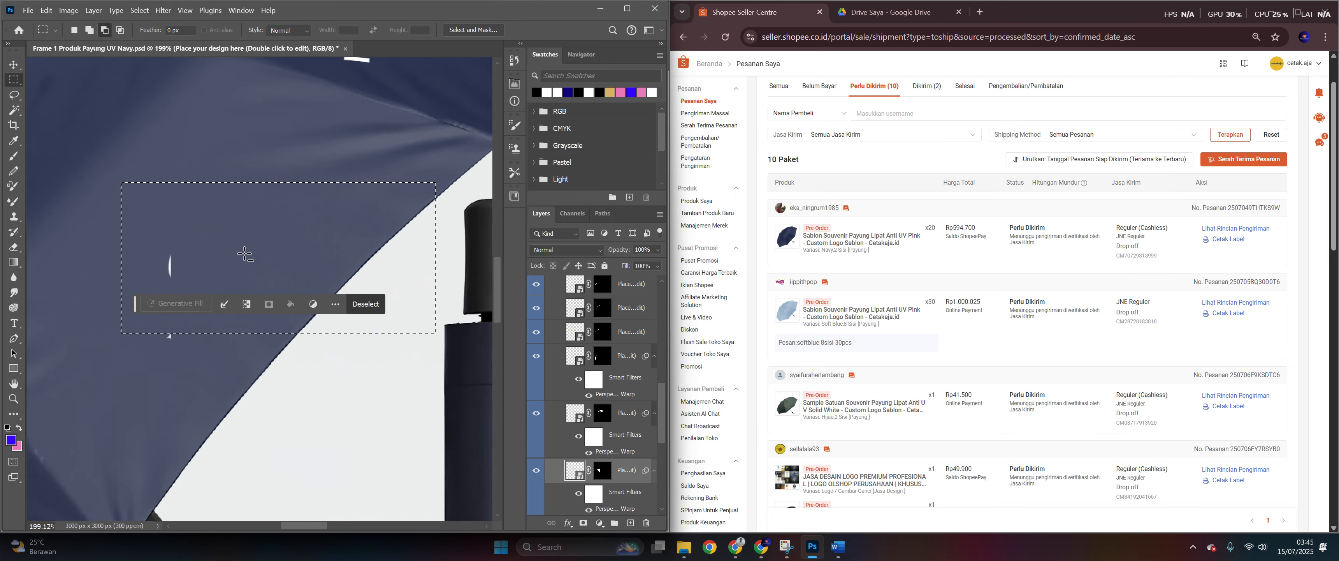
pyautogui.scroll(-6, 244, 253)
pyautogui.doubleClick(577, 468)
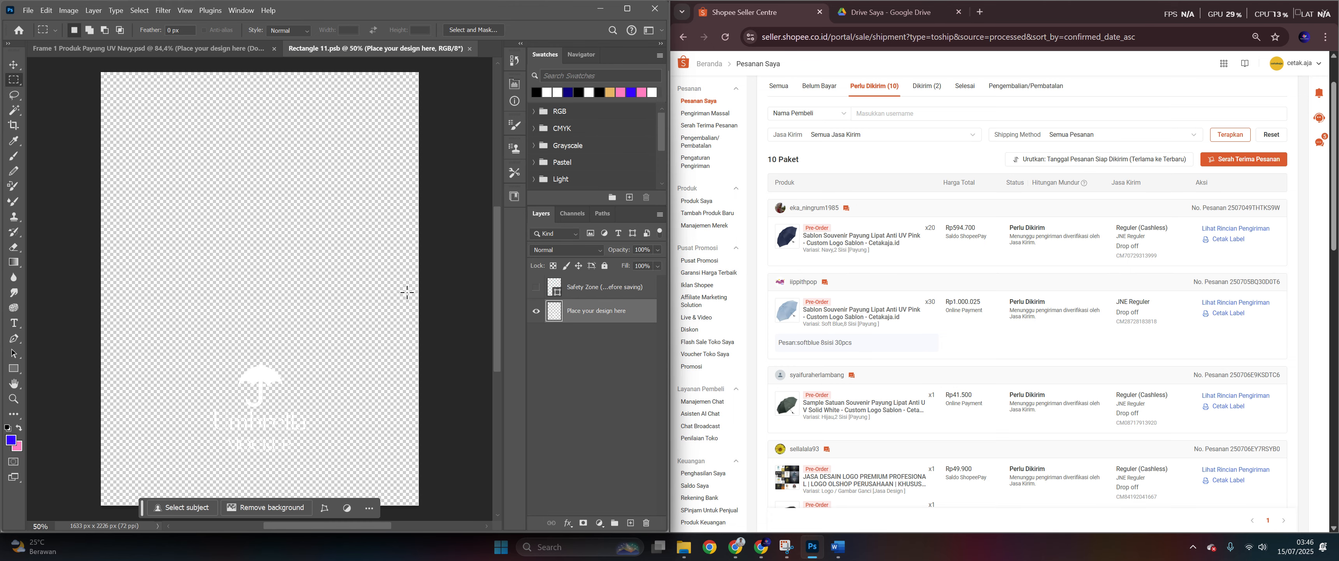
pyautogui.click(469, 48)
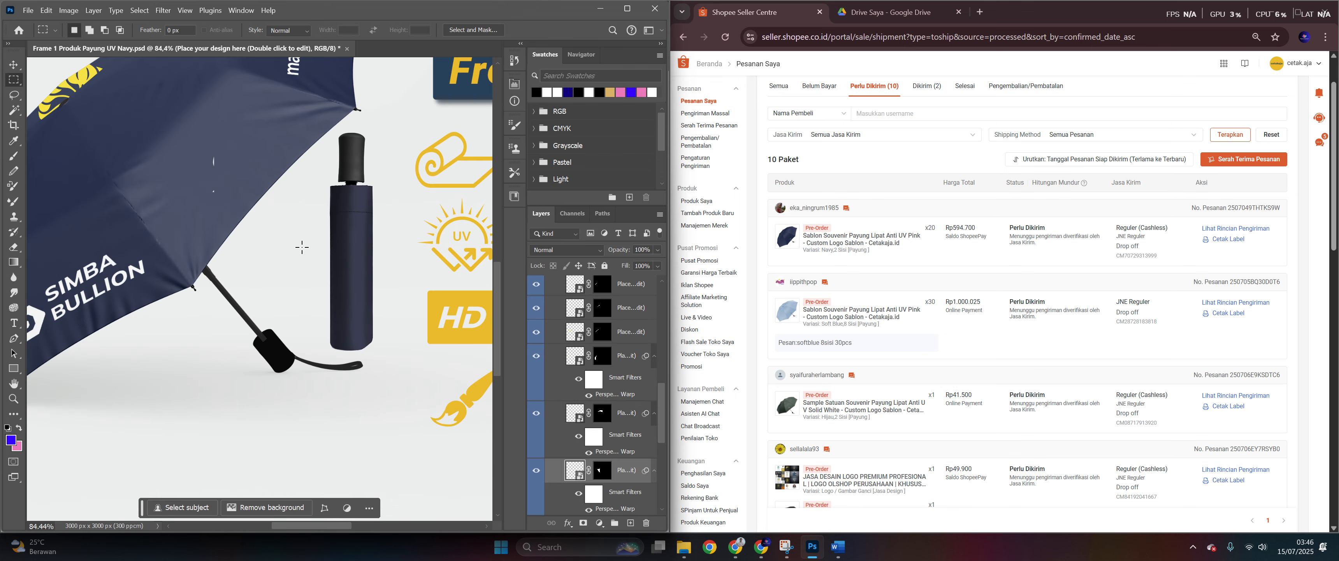
pyautogui.scroll(-3, 302, 247)
pyautogui.scroll(-3, 417, 259)
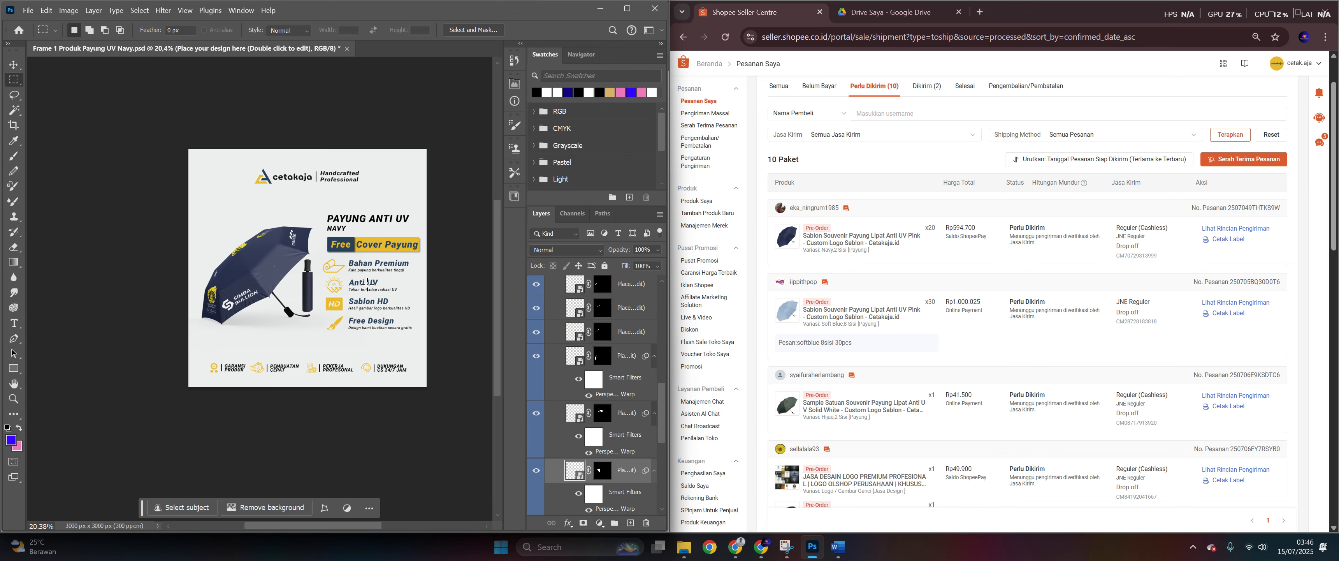
# - Switch to Shopee Seller Centre, review the buyer's chat for the 30-piece soft blue umbrella order, including the mockup sent, and close the chat
pyautogui.click(817, 44)
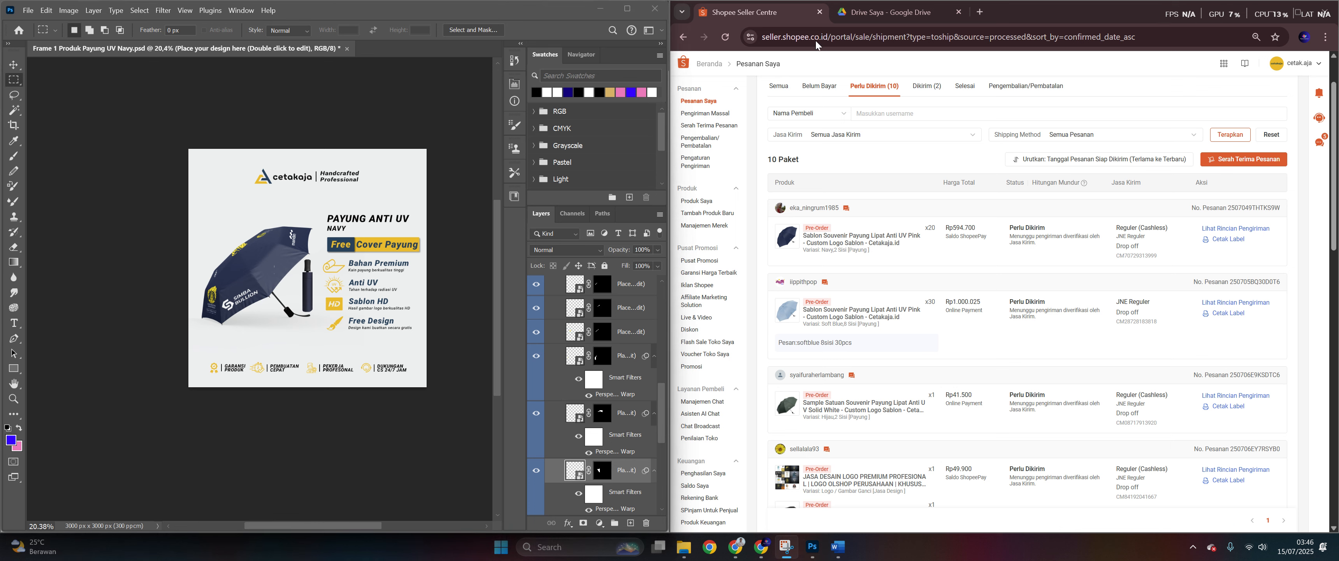
pyautogui.click(895, 183)
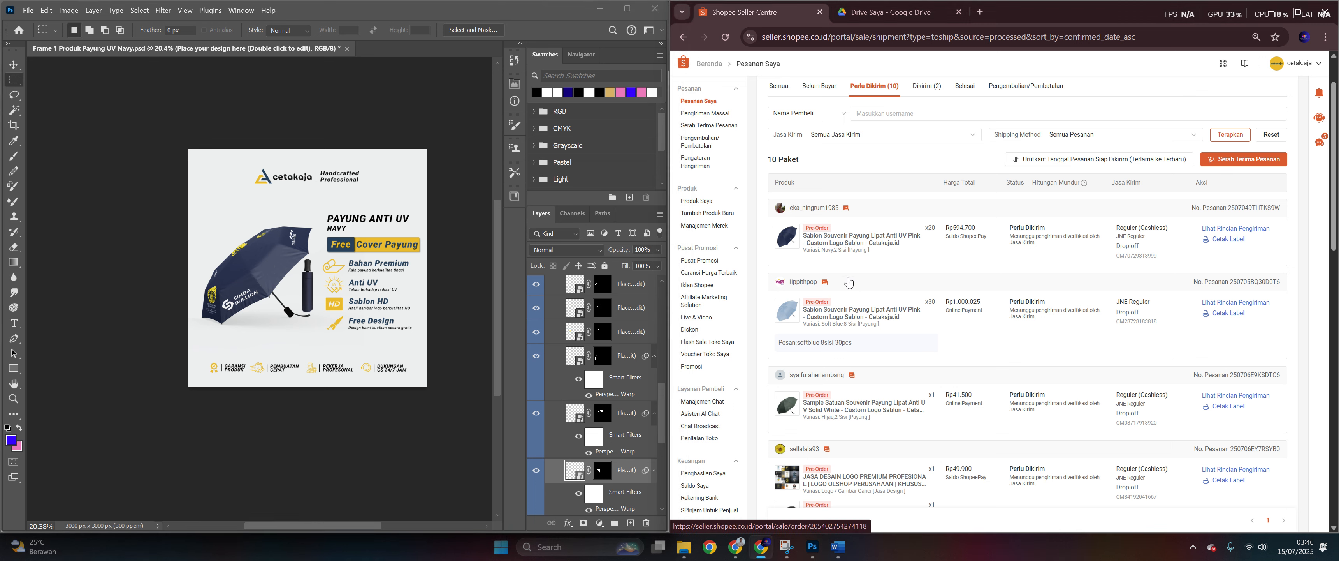
pyautogui.click(826, 283)
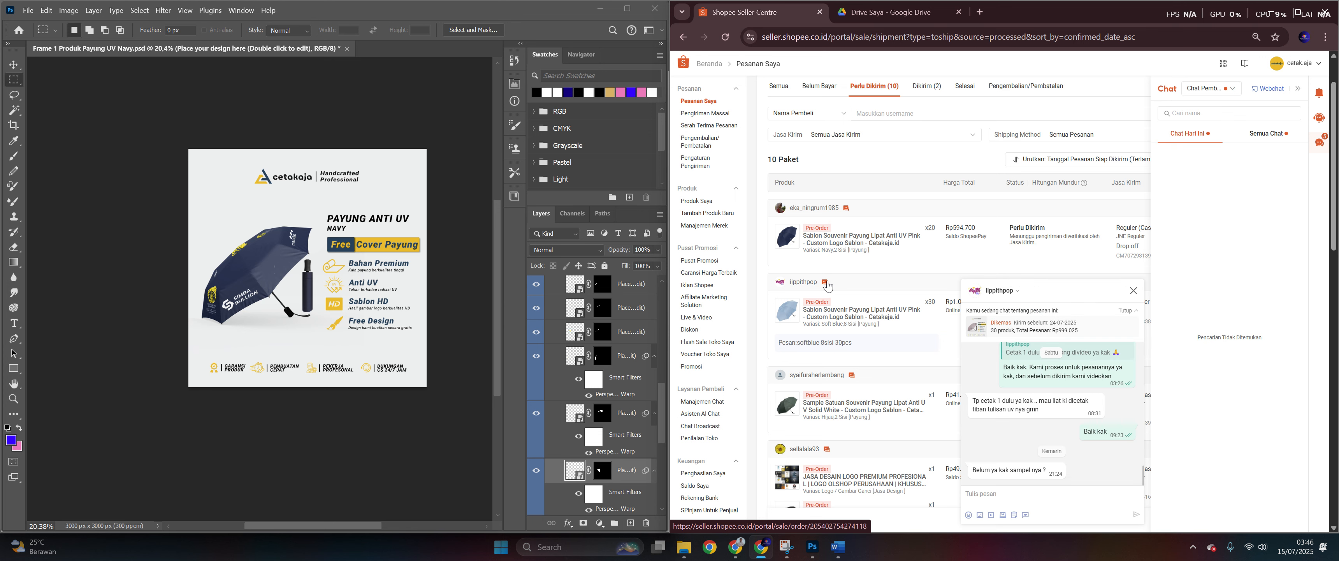
pyautogui.scroll(5, 1082, 406)
pyautogui.scroll(5, 1072, 406)
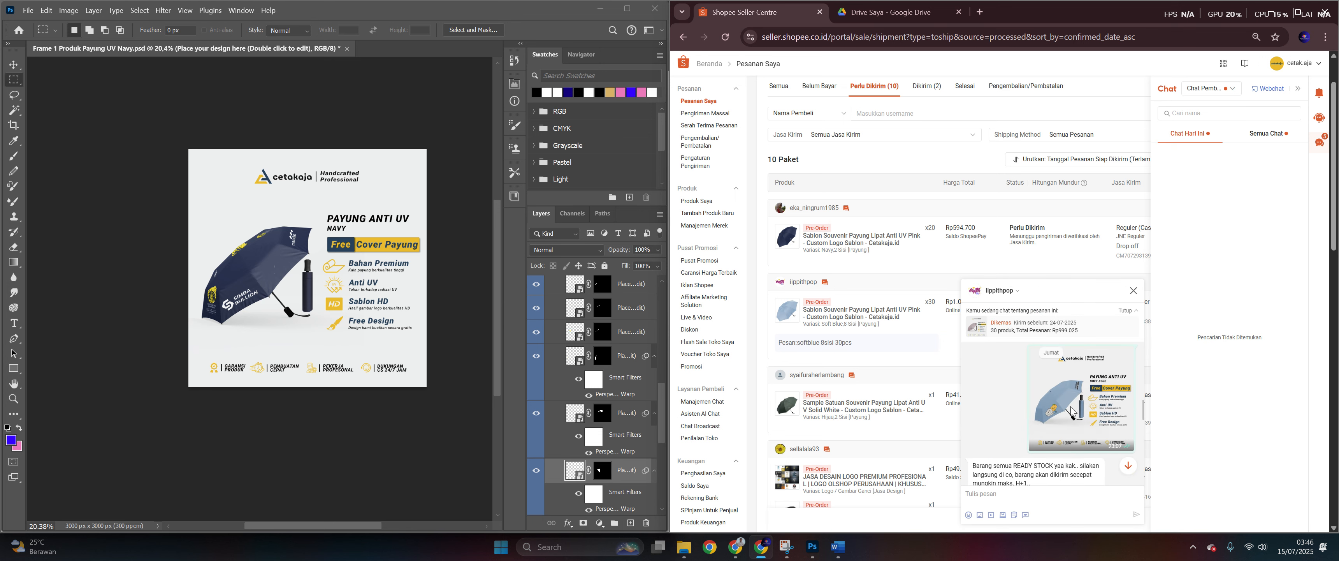
pyautogui.scroll(-5, 1056, 393)
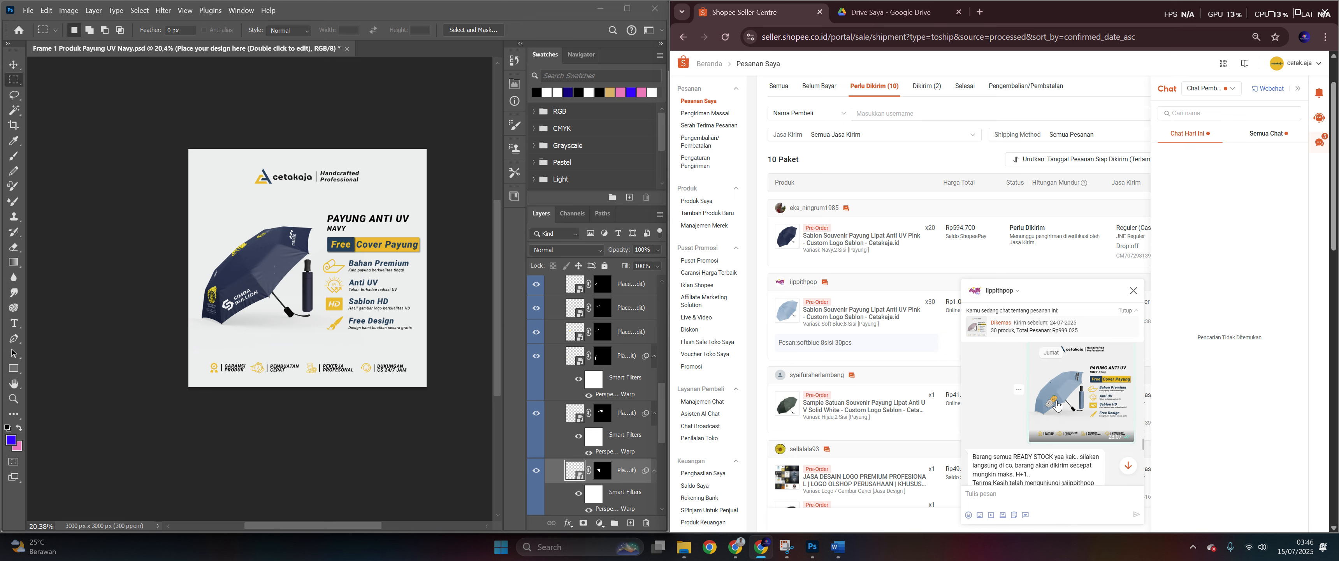
pyautogui.scroll(-3, 1056, 406)
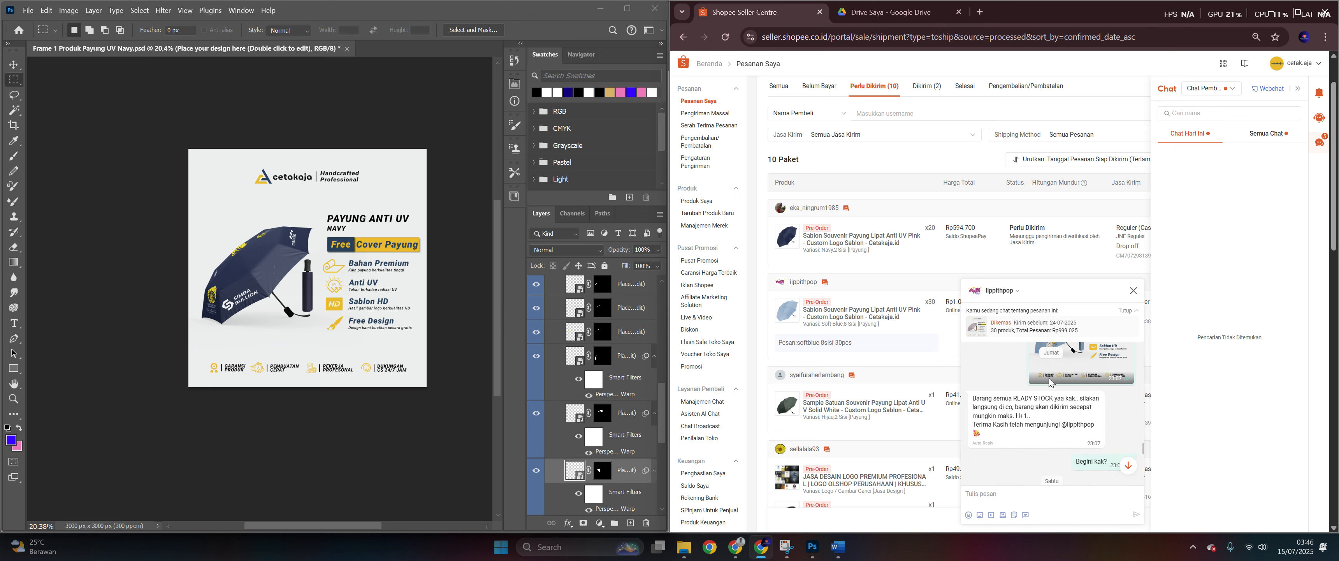
pyautogui.scroll(-6, 1020, 409)
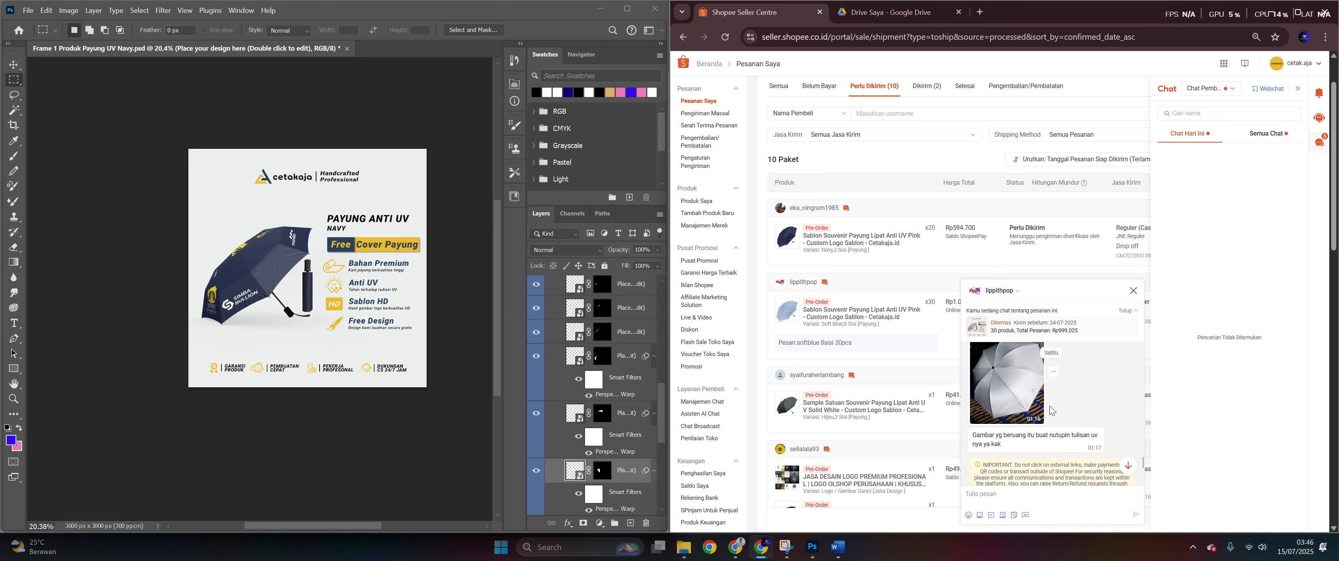
pyautogui.scroll(-2, 1037, 395)
pyautogui.scroll(-5, 1143, 299)
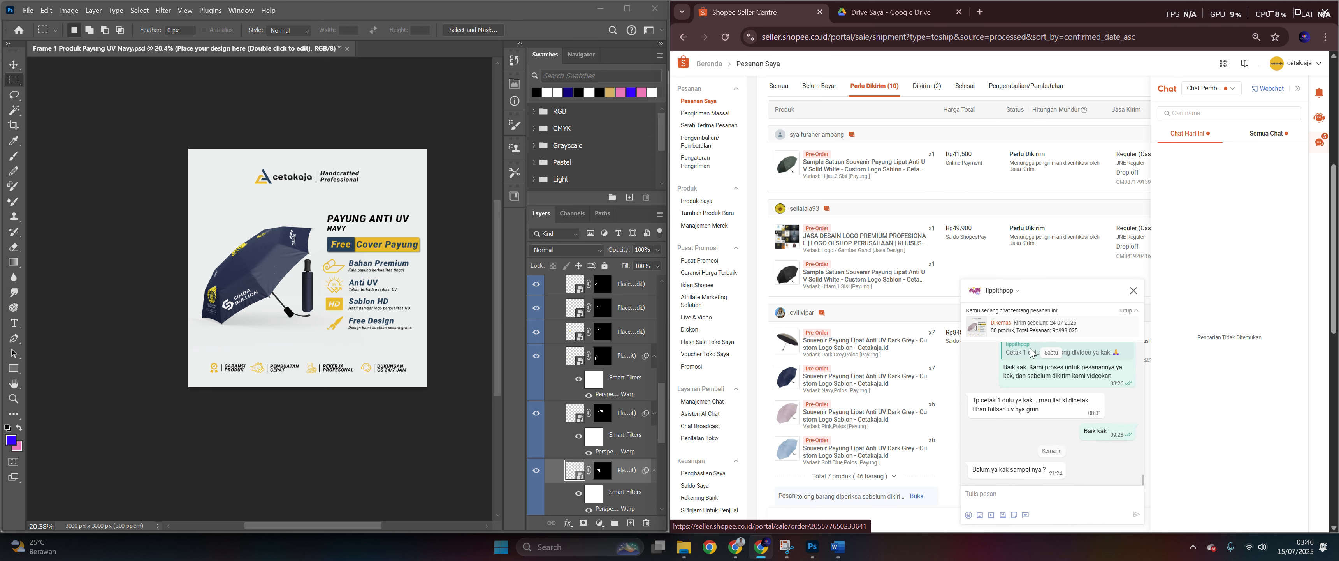
pyautogui.click(1135, 291)
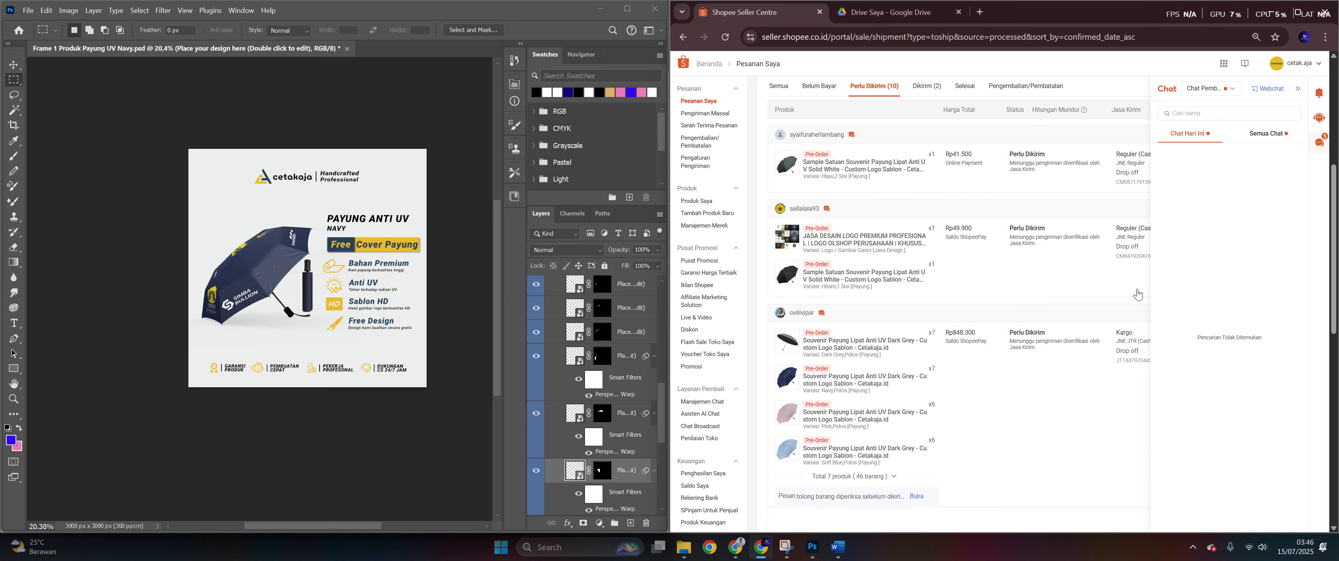
pyautogui.click(1300, 88)
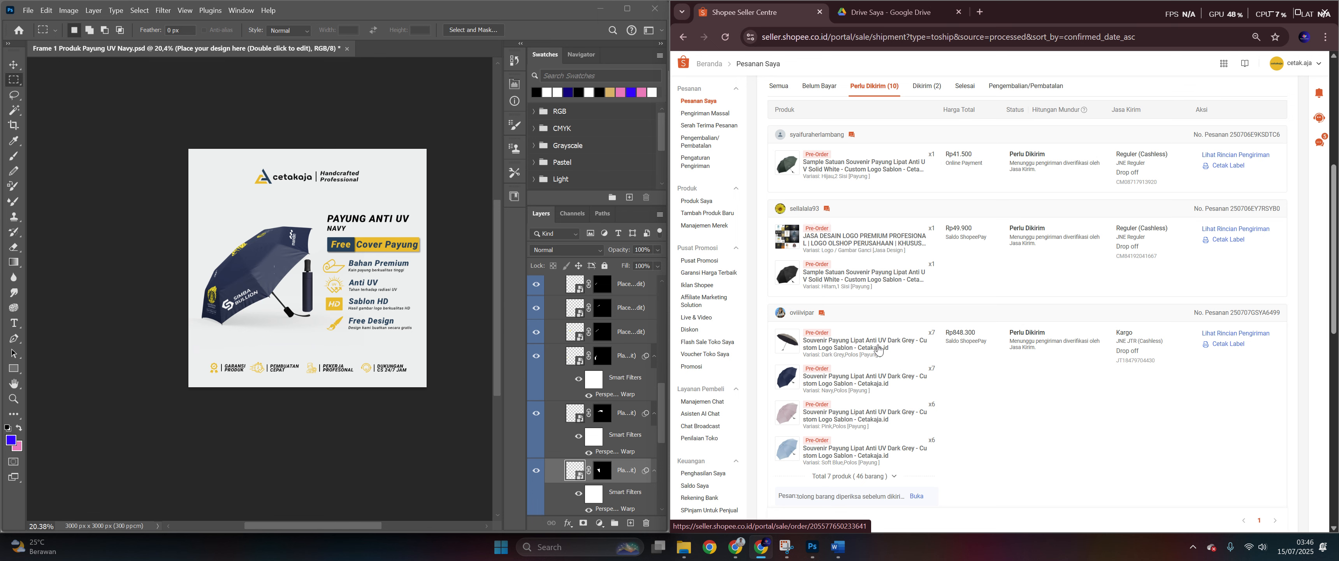
# - Look through the processed orders under Perlu Dikirim down to the last one and return to the start of the list
pyautogui.scroll(-4, 886, 327)
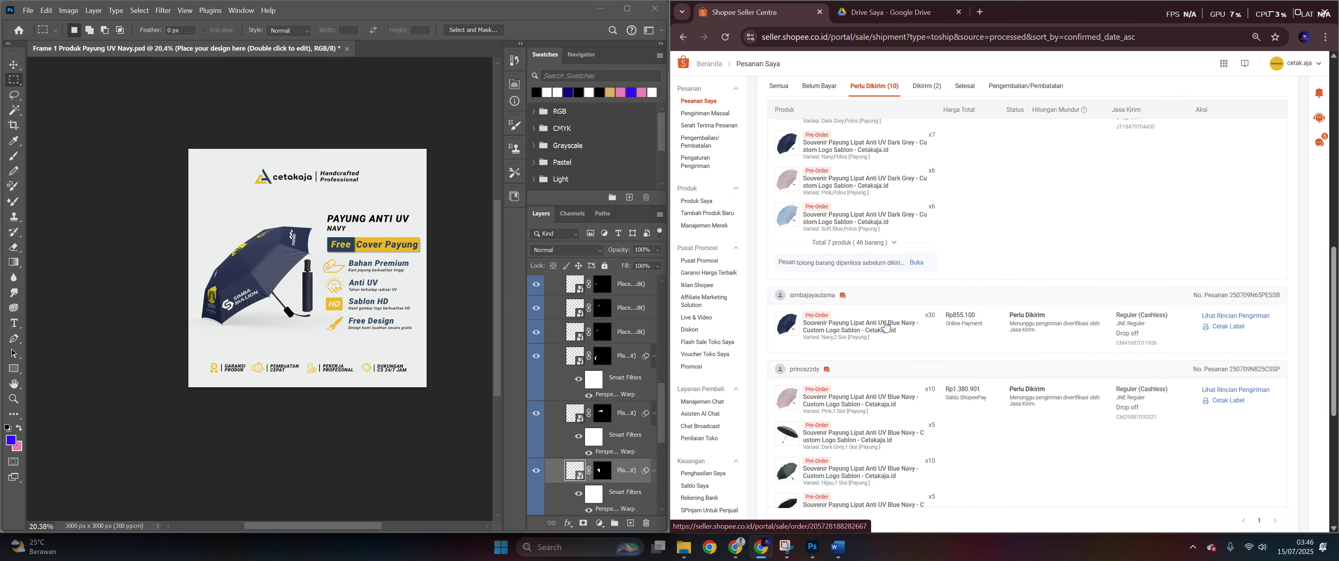
pyautogui.scroll(-3, 829, 263)
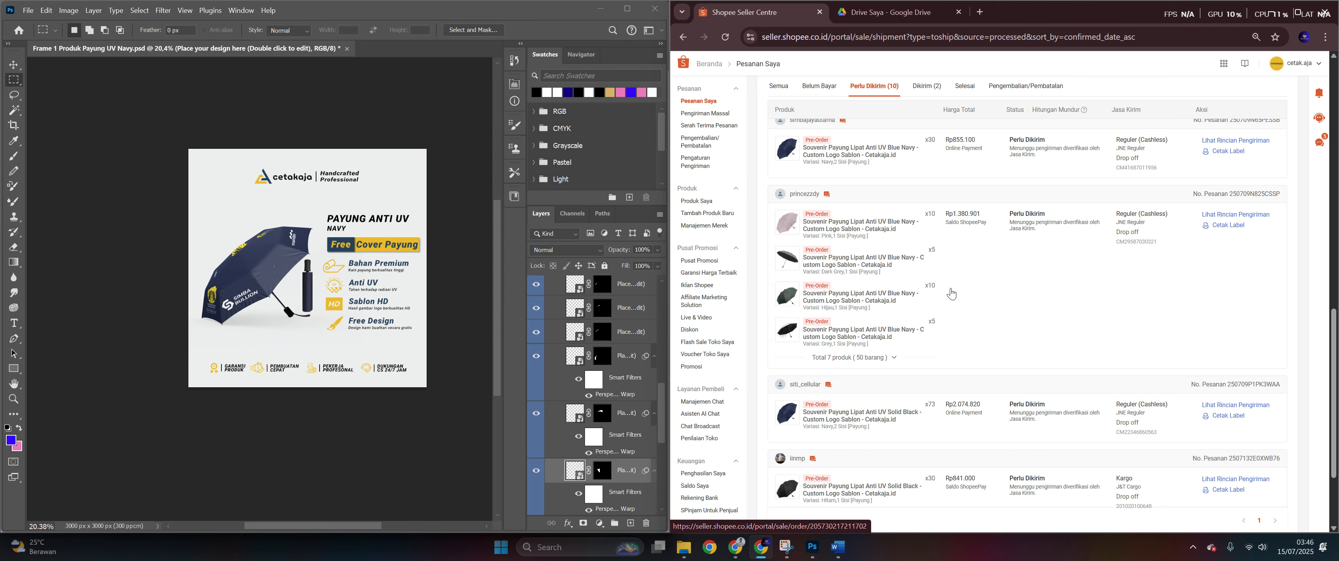
pyautogui.scroll(-2, 933, 289)
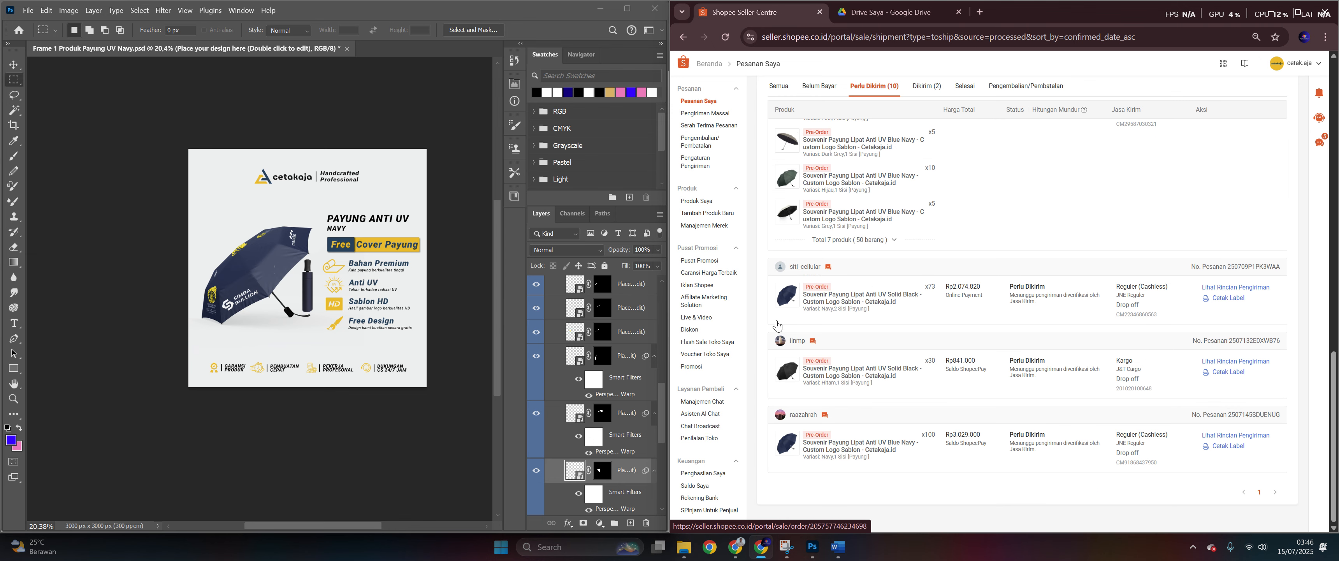
pyautogui.scroll(10, 879, 322)
pyautogui.scroll(3, 838, 378)
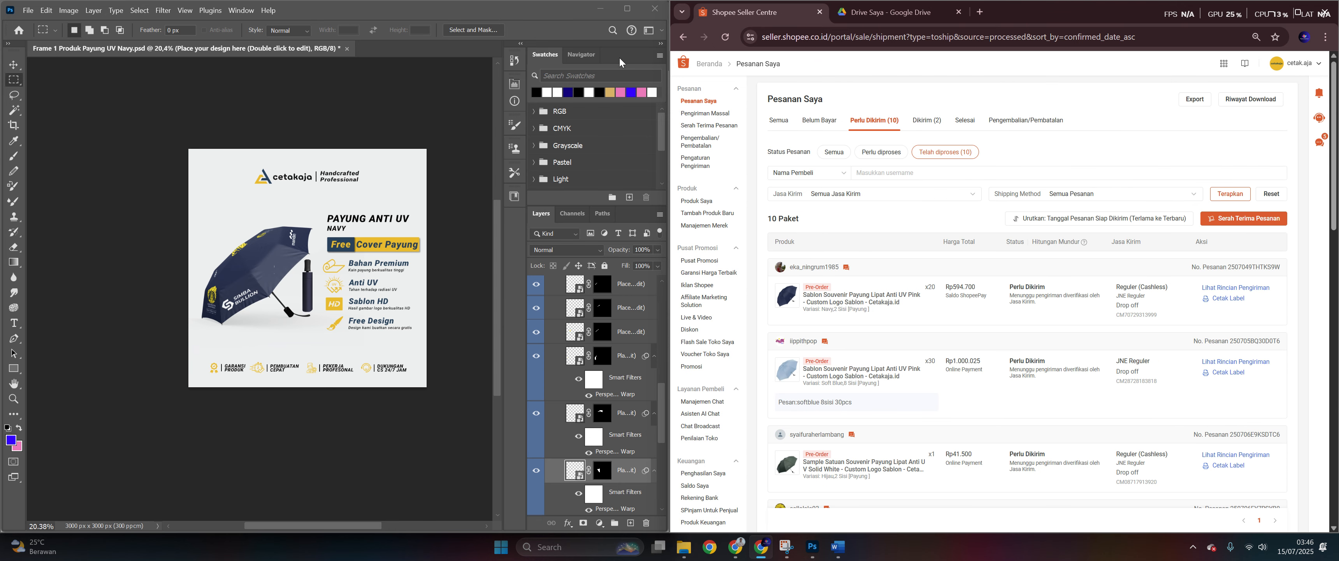